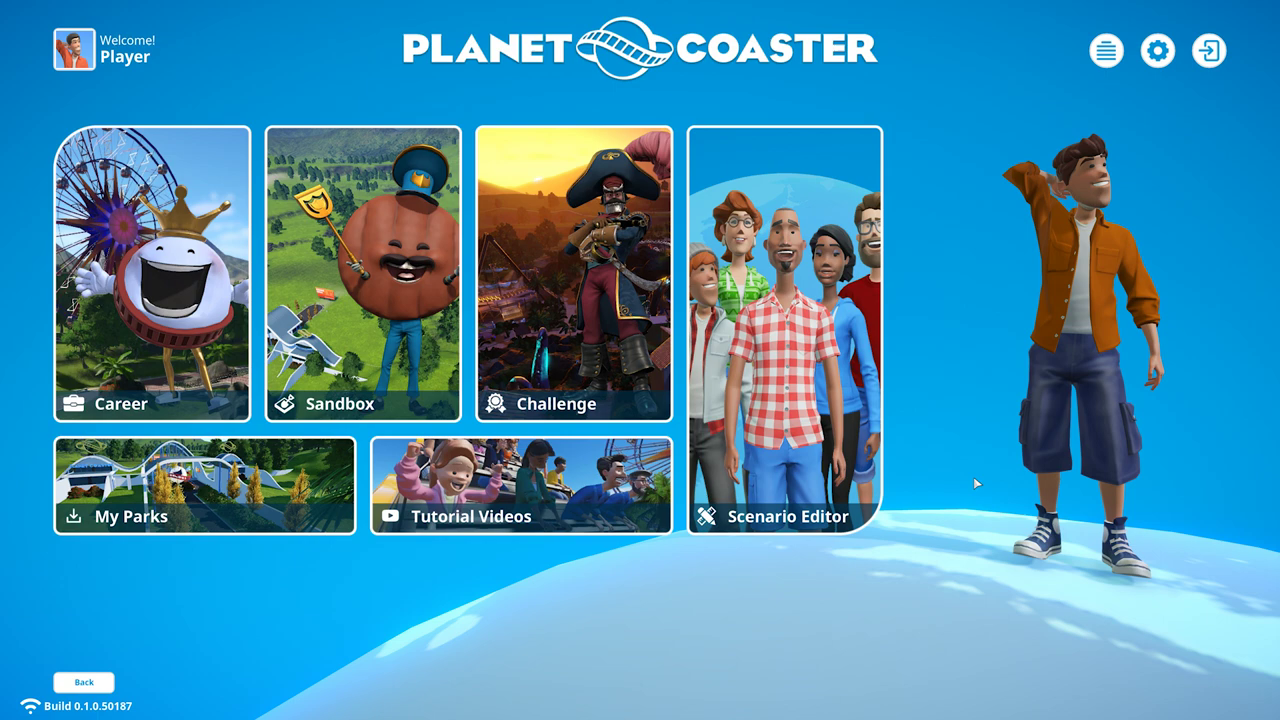
- Create a new scenario on the Tropical map in the Scenario Editor, named "Scenario Tutorial"
{"action": "left_click", "coordinate": [775, 370]}
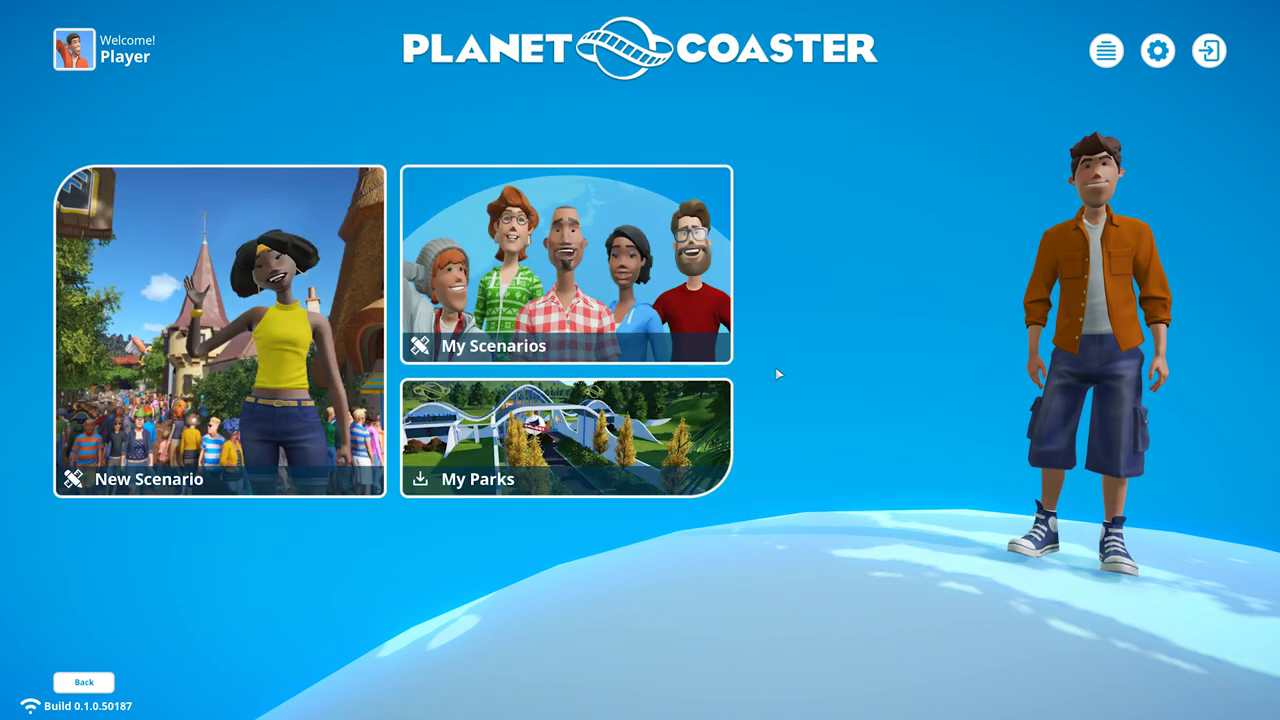
{"action": "left_click", "coordinate": [223, 437]}
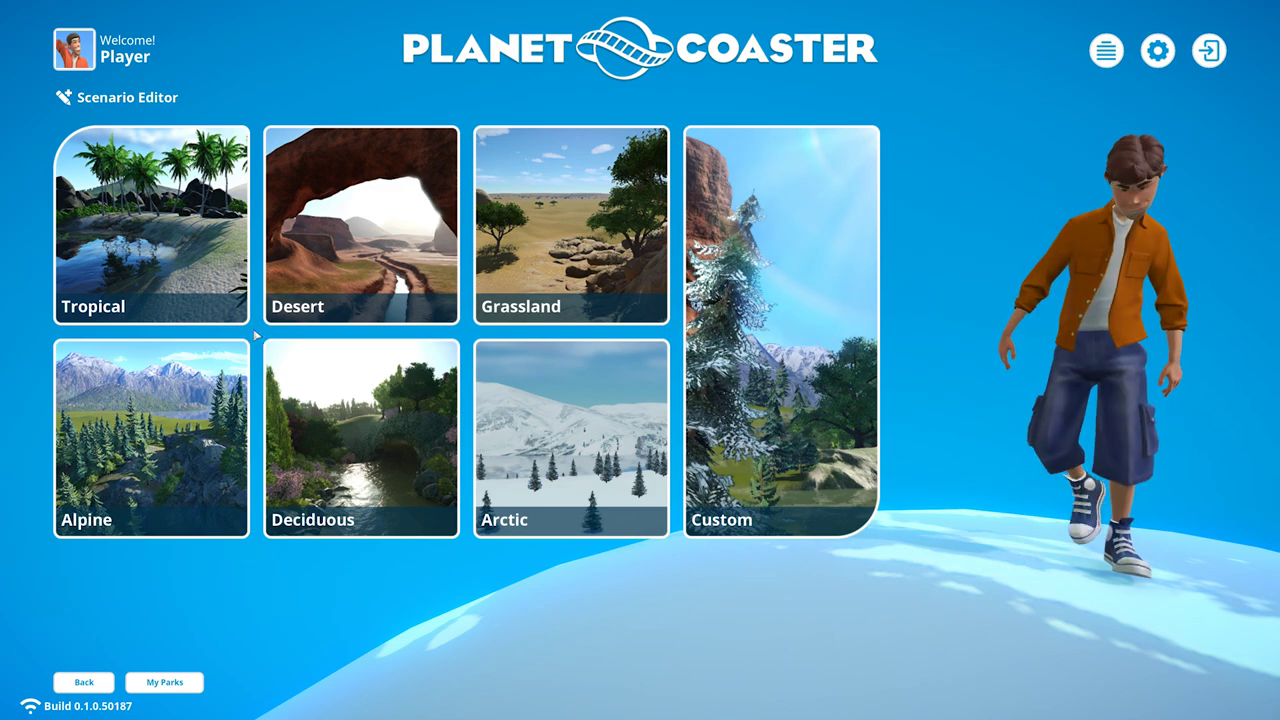
{"action": "left_click", "coordinate": [227, 262]}
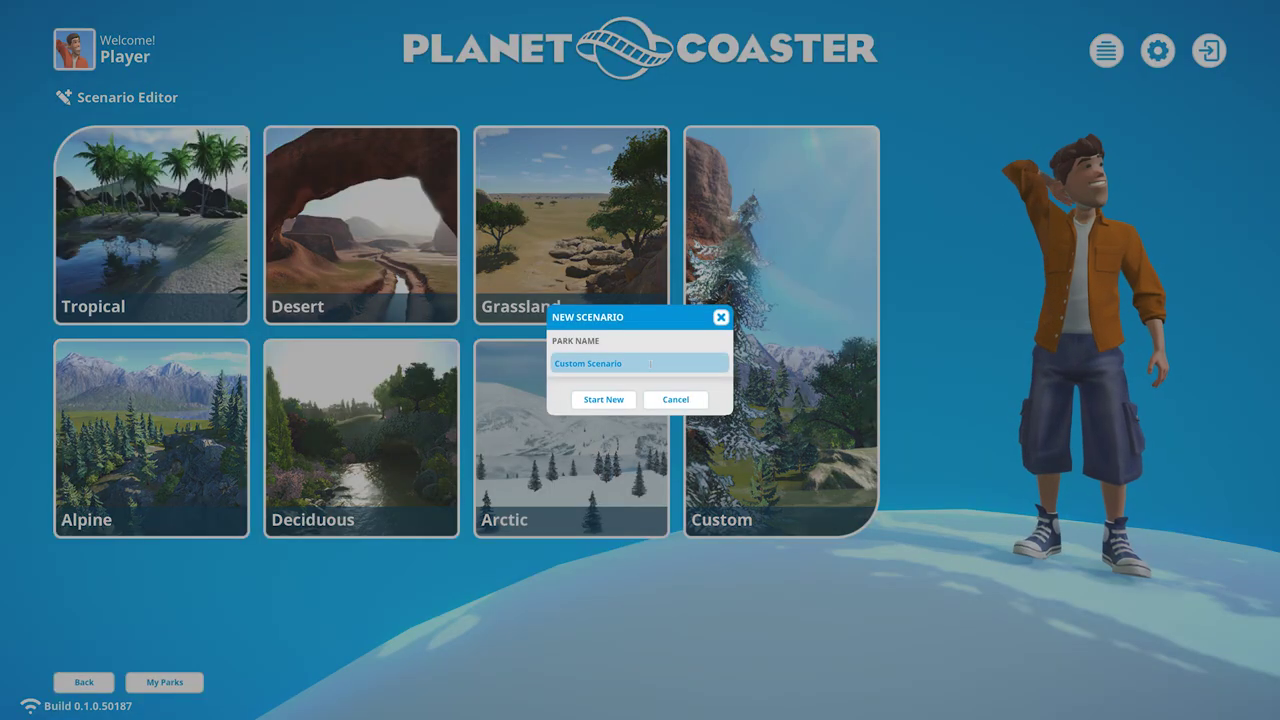
{"action": "type", "text": "Scena"}
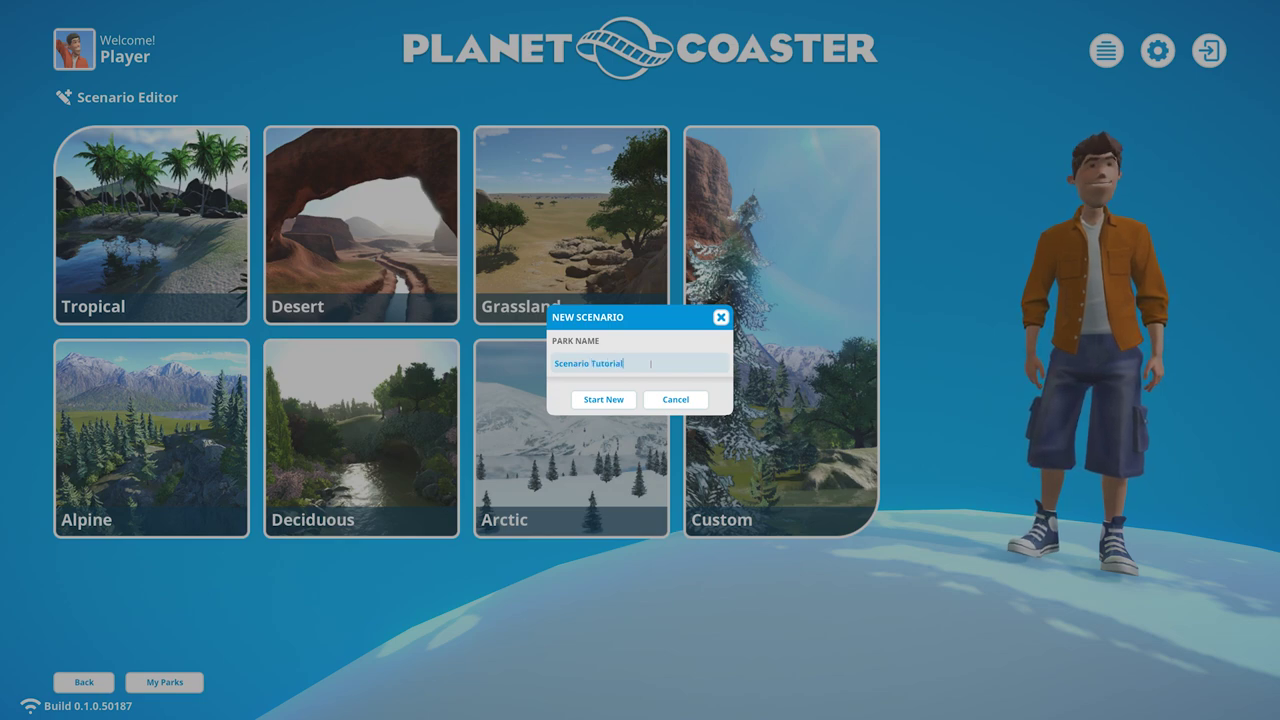
{"action": "type", "text": "rio Tutorial"}
{"action": "left_click", "coordinate": [606, 400]}
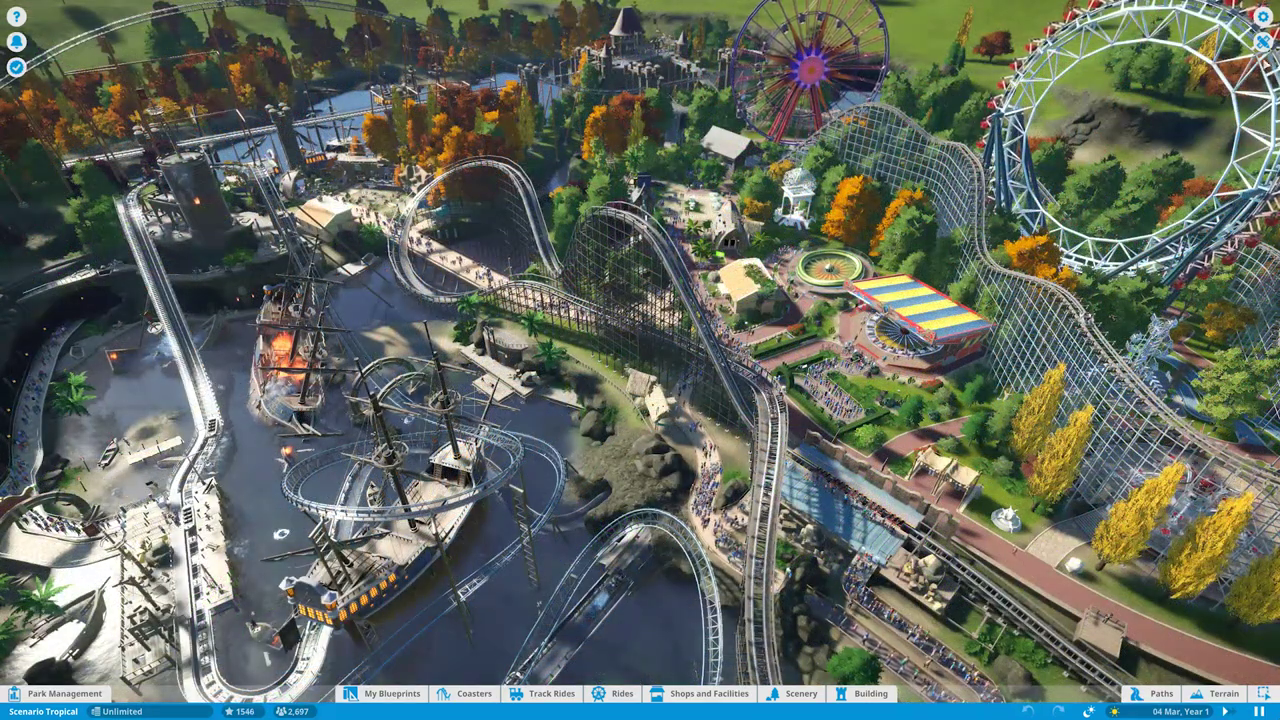
- Open the scenario settings and start a new Medium-difficulty objective of type Total Money with a $135,000.00 target
{"action": "left_click", "coordinate": [1262, 42]}
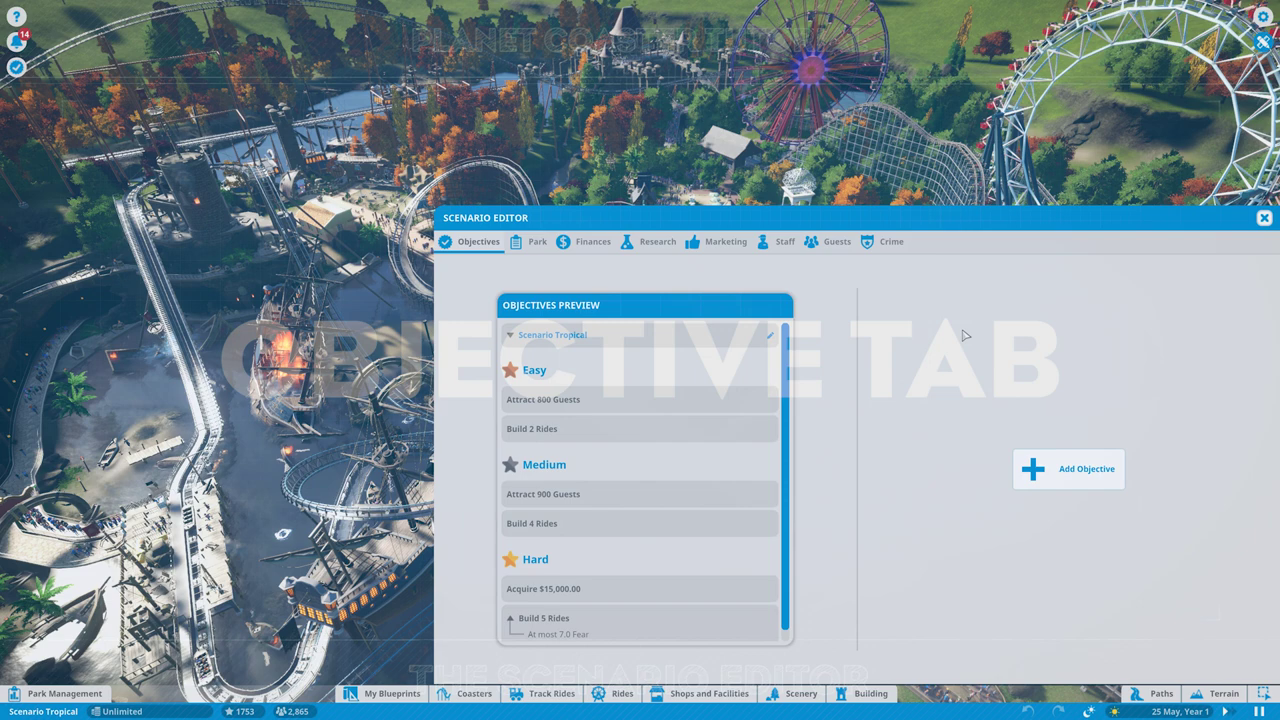
{"action": "mouse_move", "coordinate": [722, 403]}
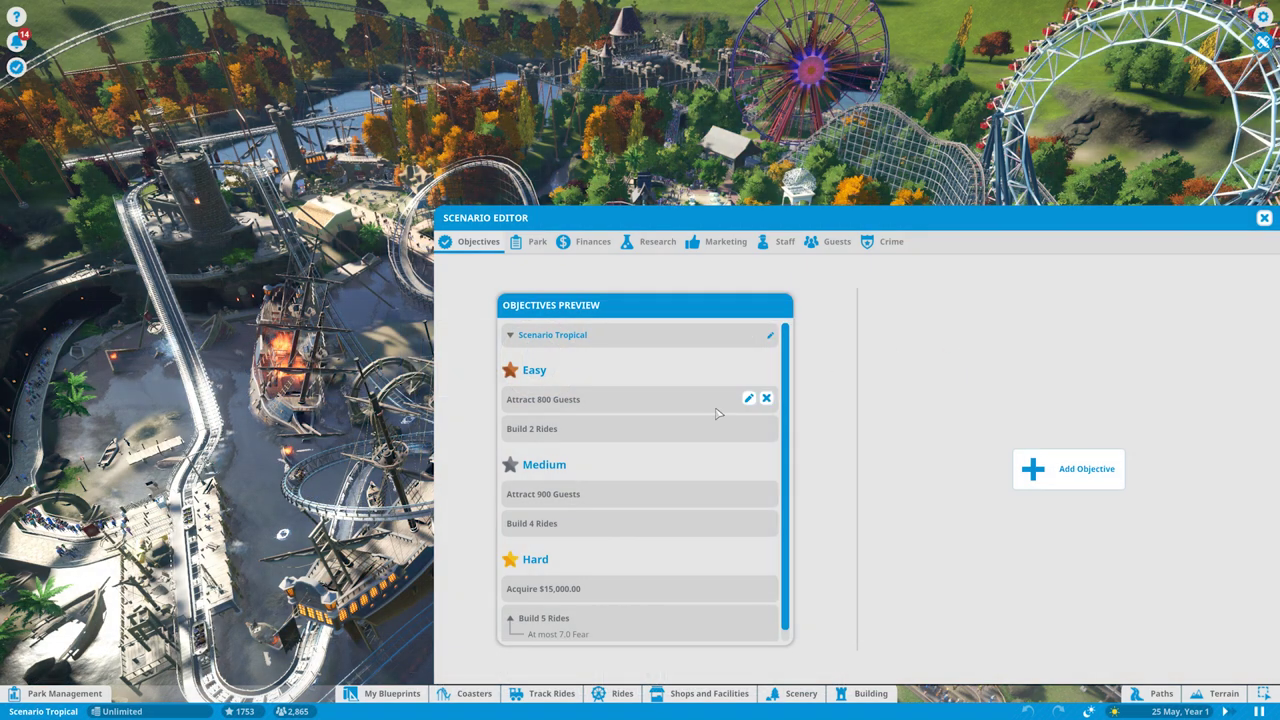
{"action": "mouse_move", "coordinate": [712, 435]}
{"action": "mouse_move", "coordinate": [678, 533]}
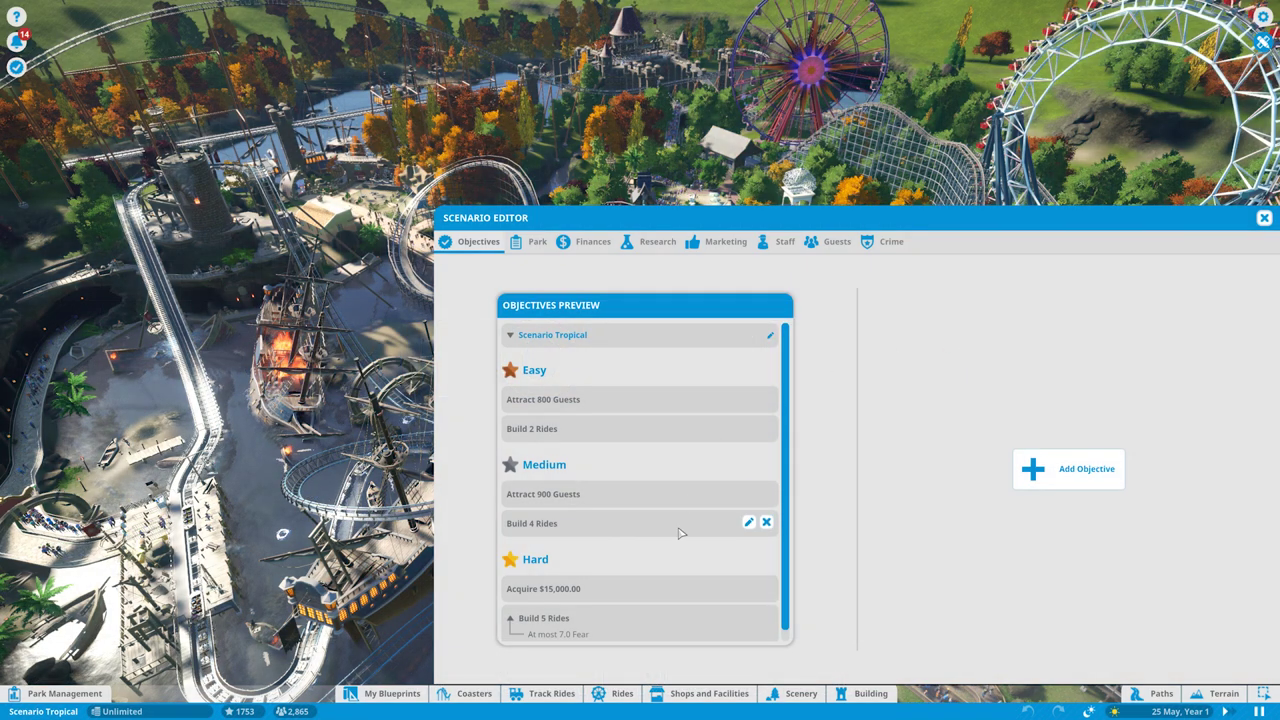
{"action": "left_click", "coordinate": [1054, 472]}
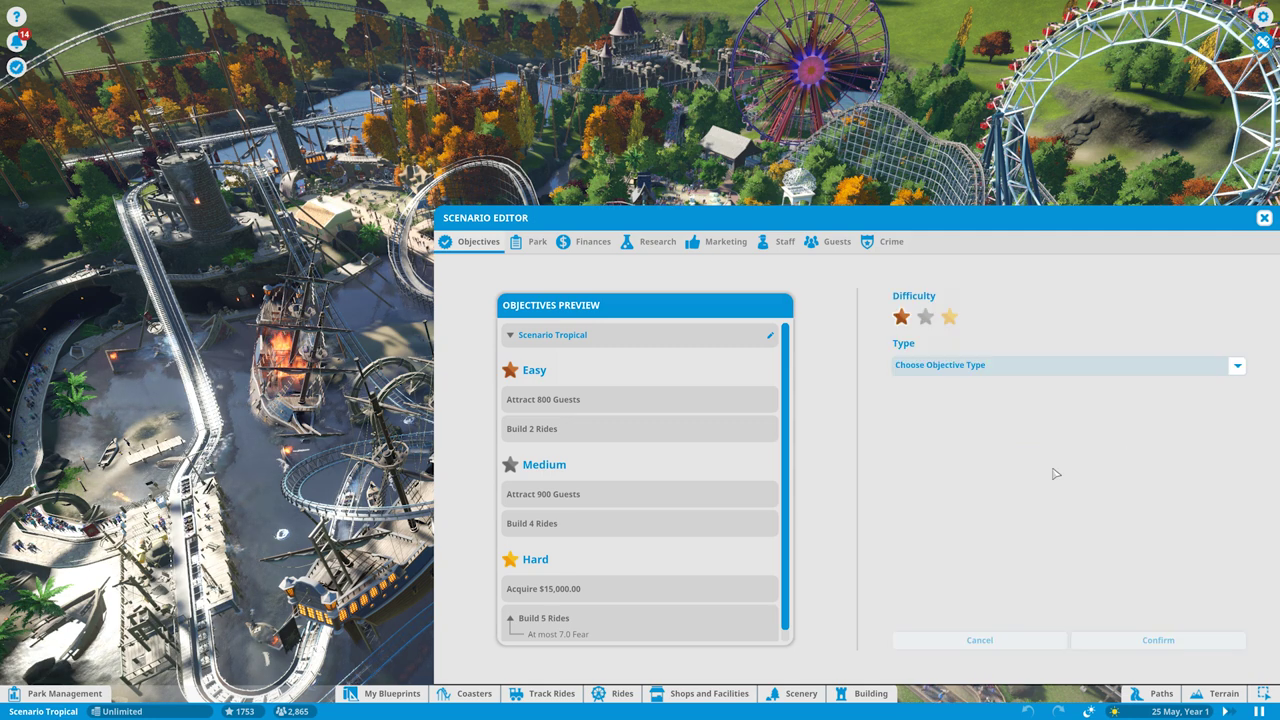
{"action": "left_click", "coordinate": [926, 317]}
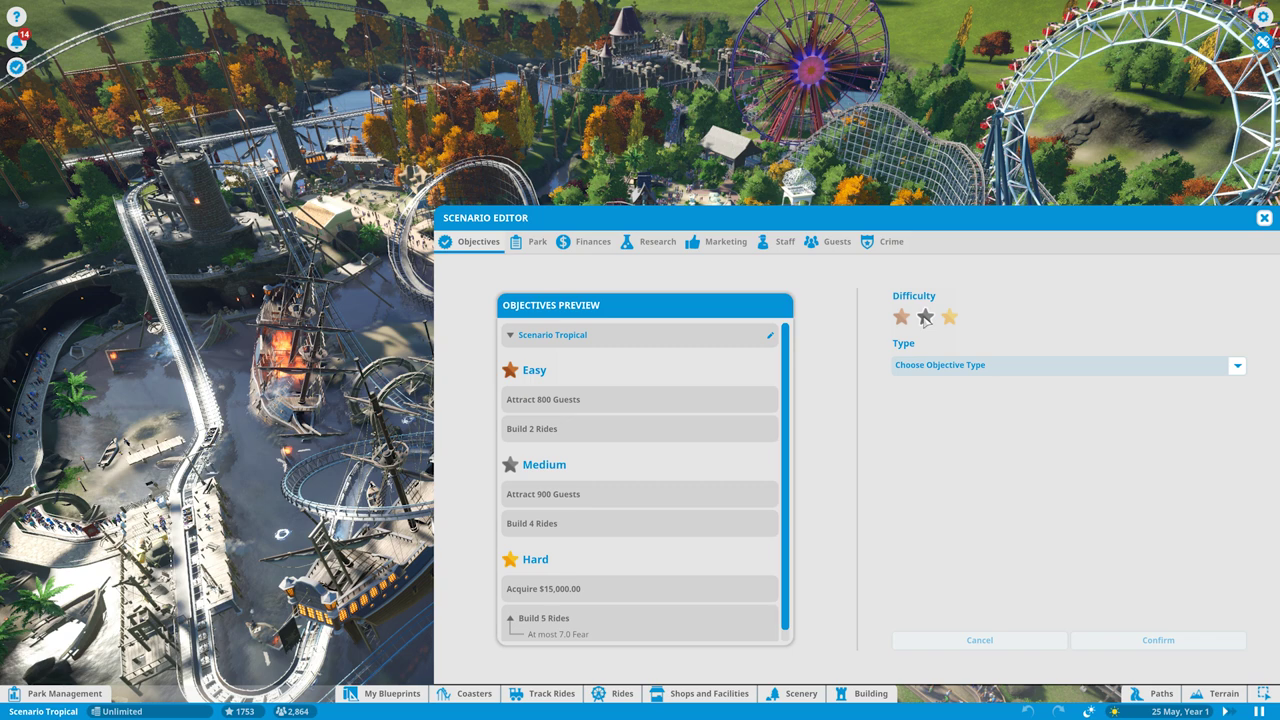
{"action": "left_click", "coordinate": [1239, 367]}
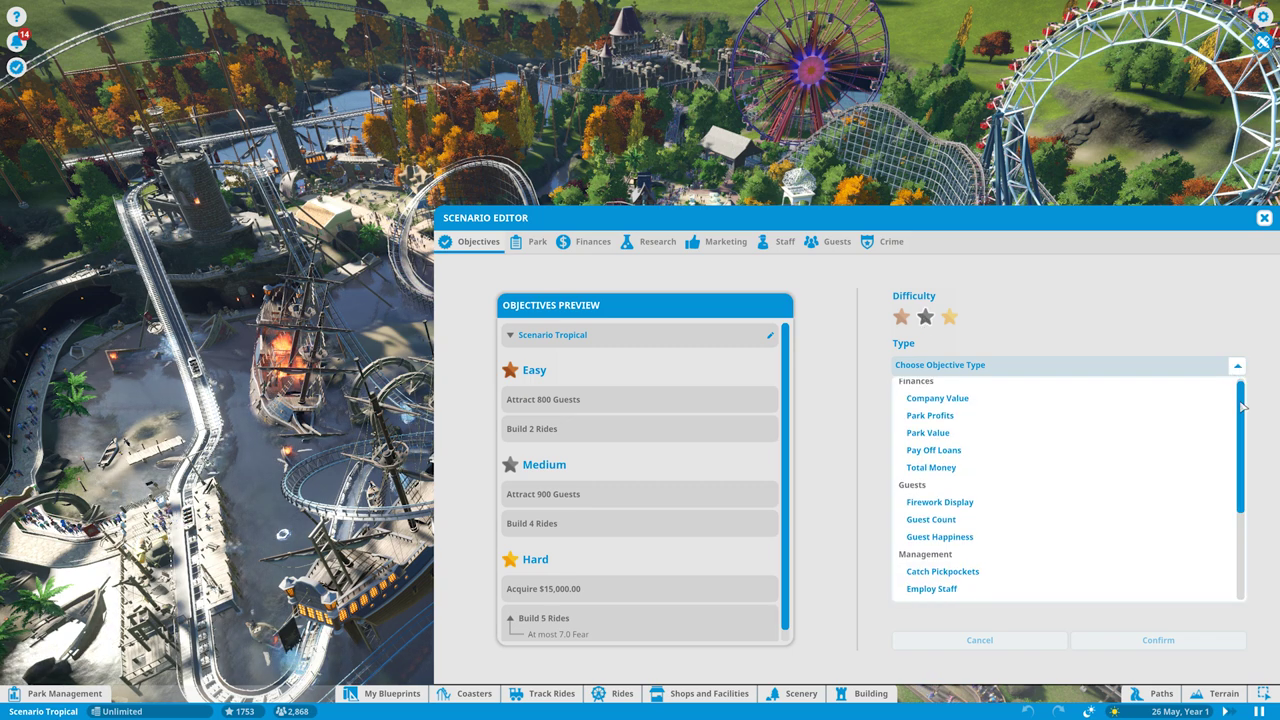
{"action": "mouse_move", "coordinate": [1239, 402]}
{"action": "left_mouse_down"}
{"action": "mouse_move", "coordinate": [1231, 497]}
{"action": "mouse_move", "coordinate": [1242, 390]}
{"action": "left_mouse_up"}
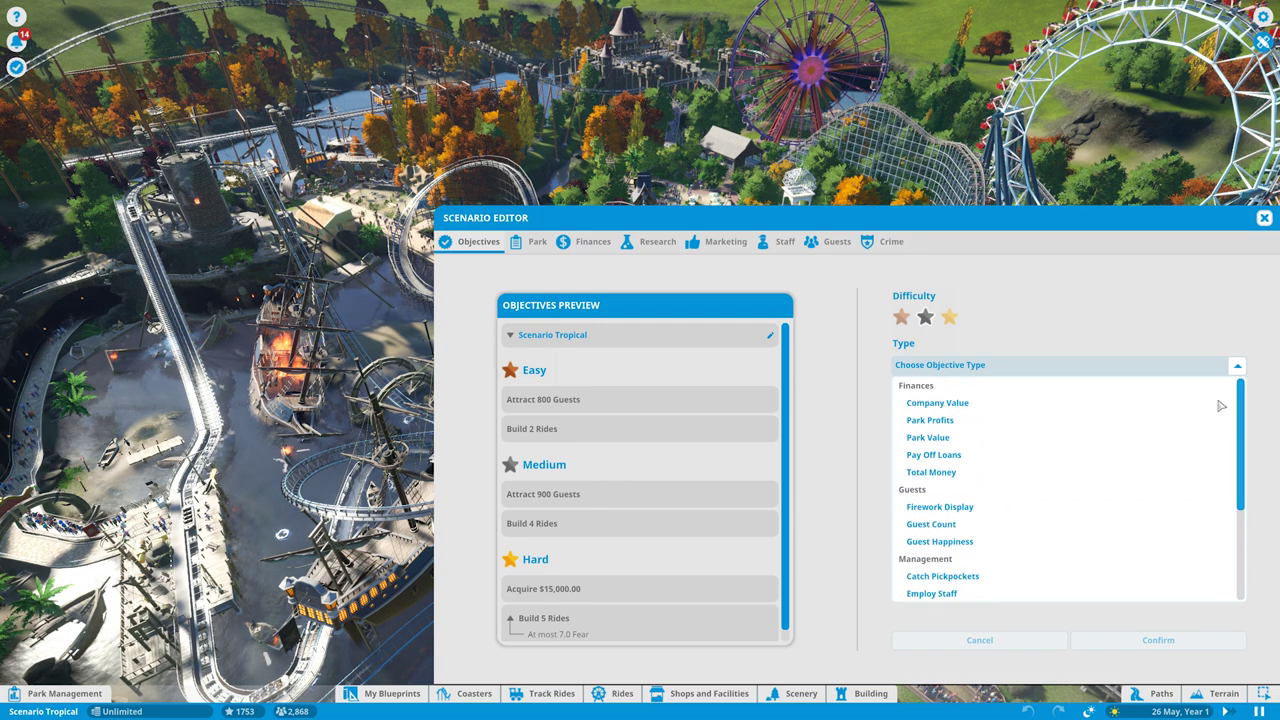
{"action": "left_click", "coordinate": [944, 473]}
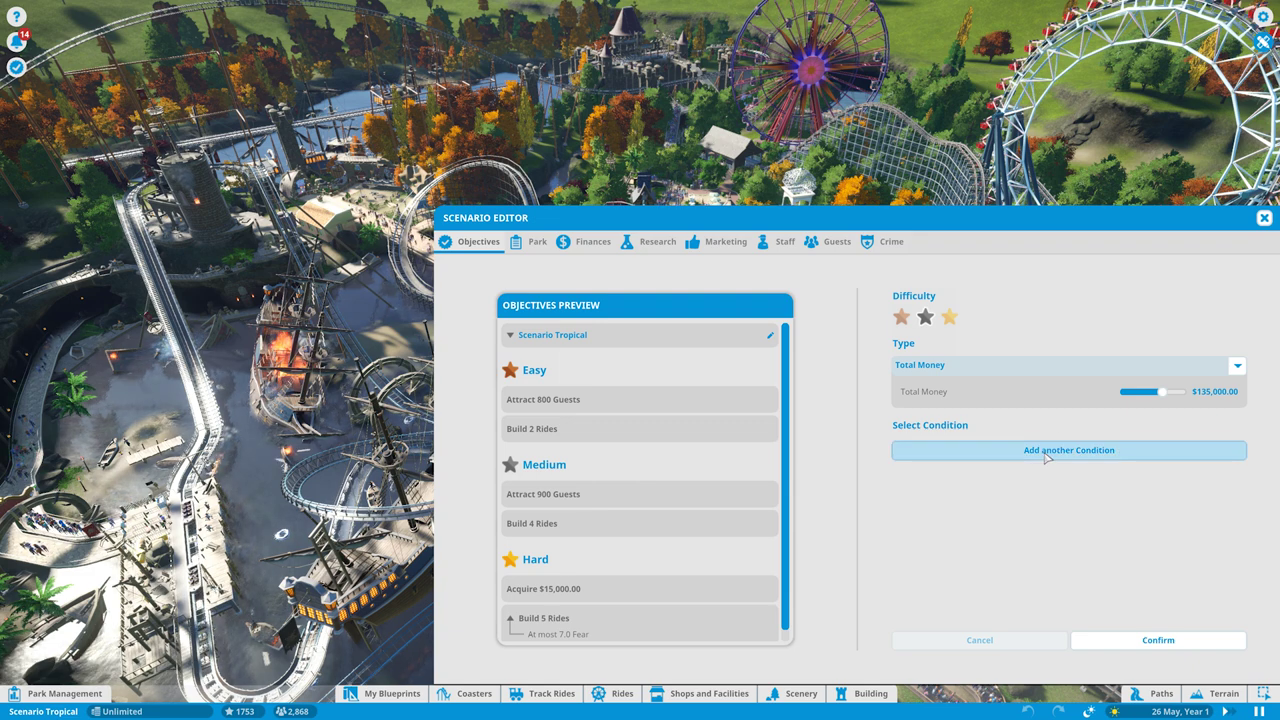
- Give the Total Money objective a Minimum Park Rating condition of 1450 and confirm the objective
{"action": "left_click", "coordinate": [1046, 455]}
{"action": "left_click", "coordinate": [1218, 449]}
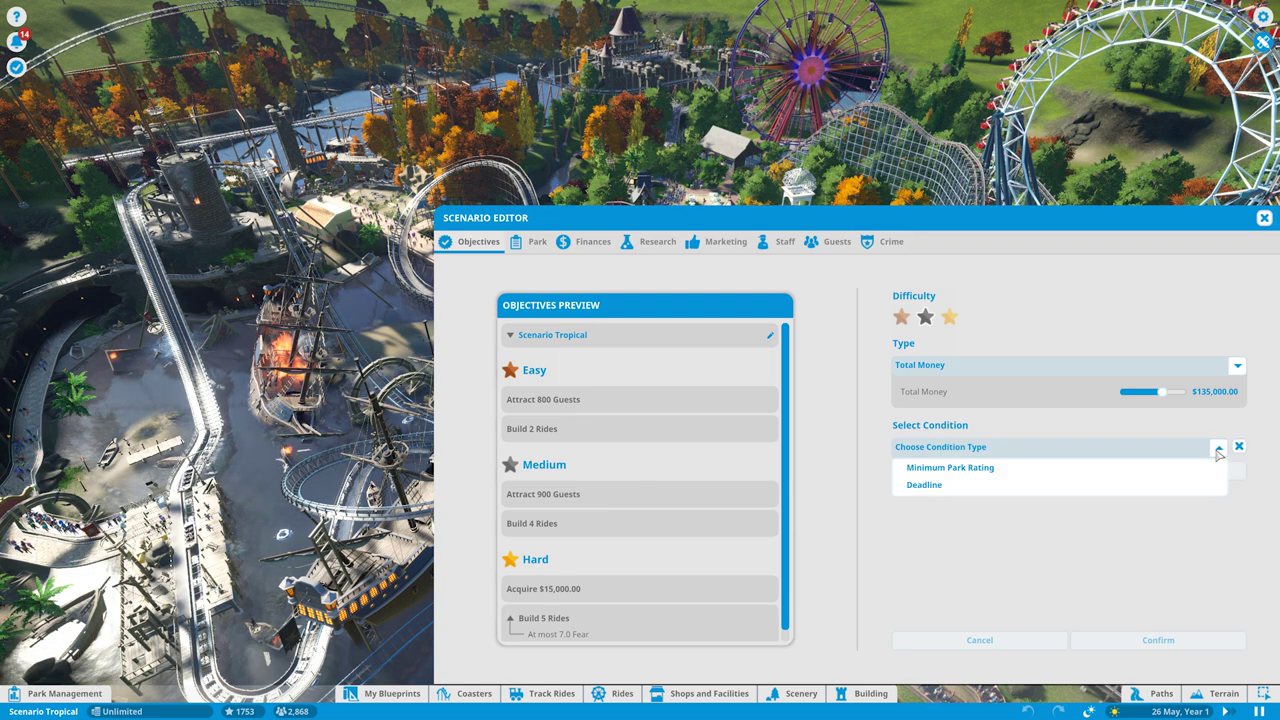
{"action": "left_click", "coordinate": [985, 468]}
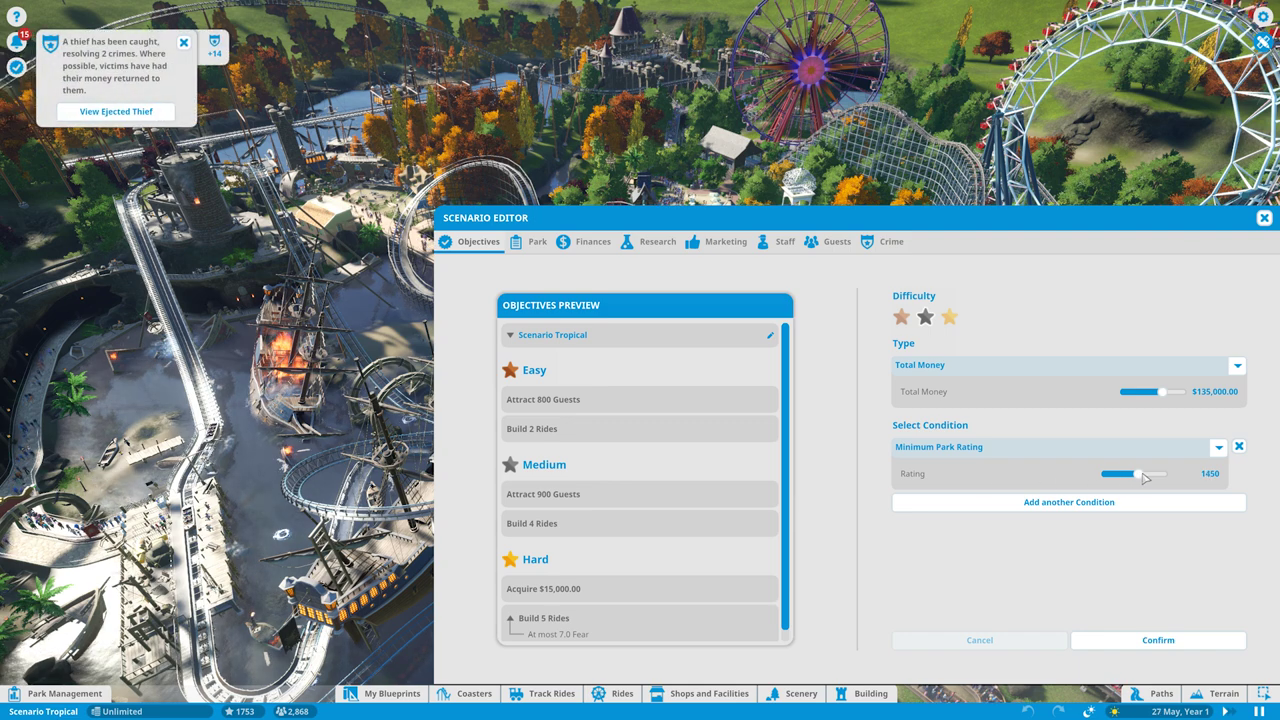
{"action": "left_click", "coordinate": [1103, 641]}
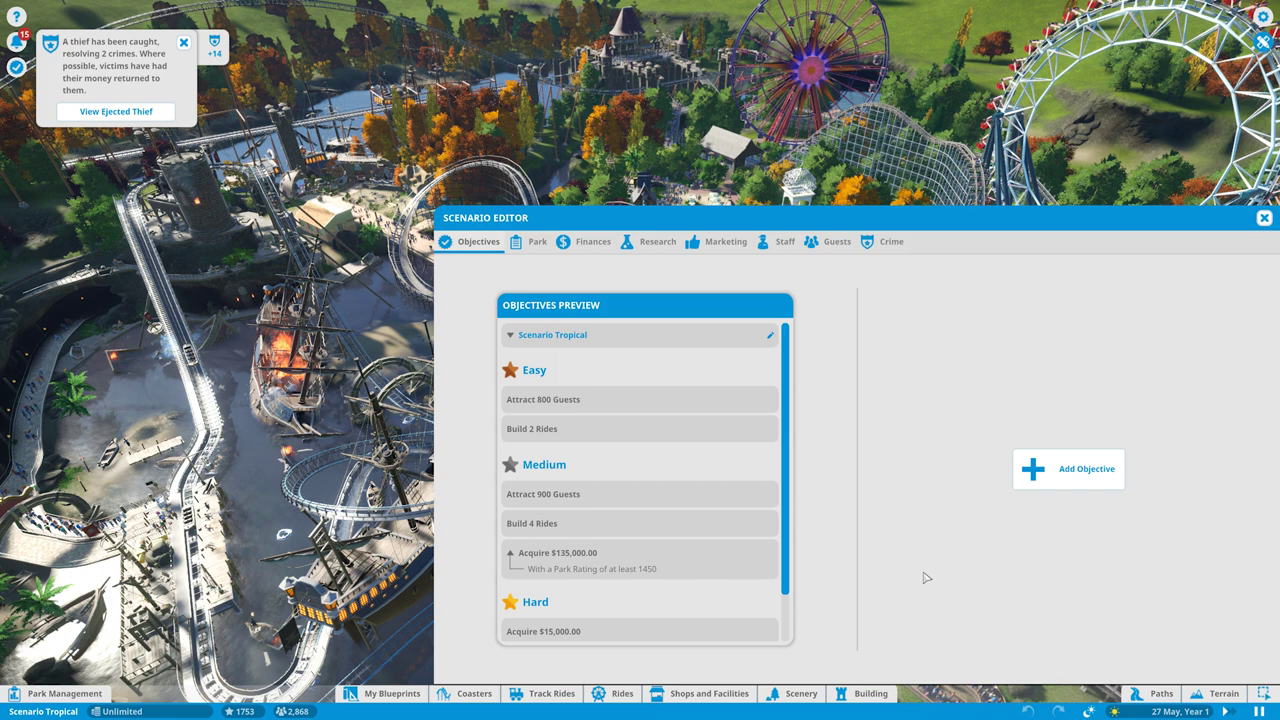
- Reopen the Easy guest-count objective and confirm it at 800 guests, then delete the Easy "Build 2 Rides" objective
{"action": "scroll", "coordinate": [787, 575], "scroll_direction": "down", "scroll_amount": 2}
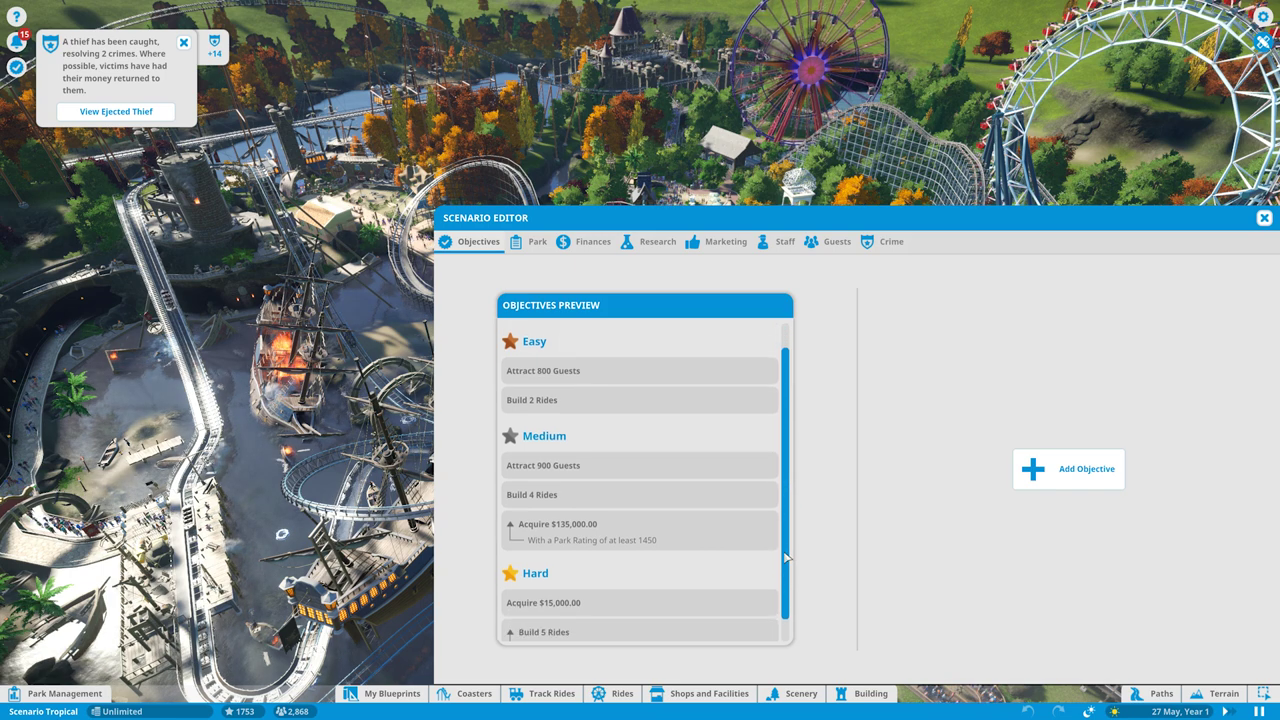
{"action": "scroll", "coordinate": [790, 577], "scroll_direction": "up", "scroll_amount": 2}
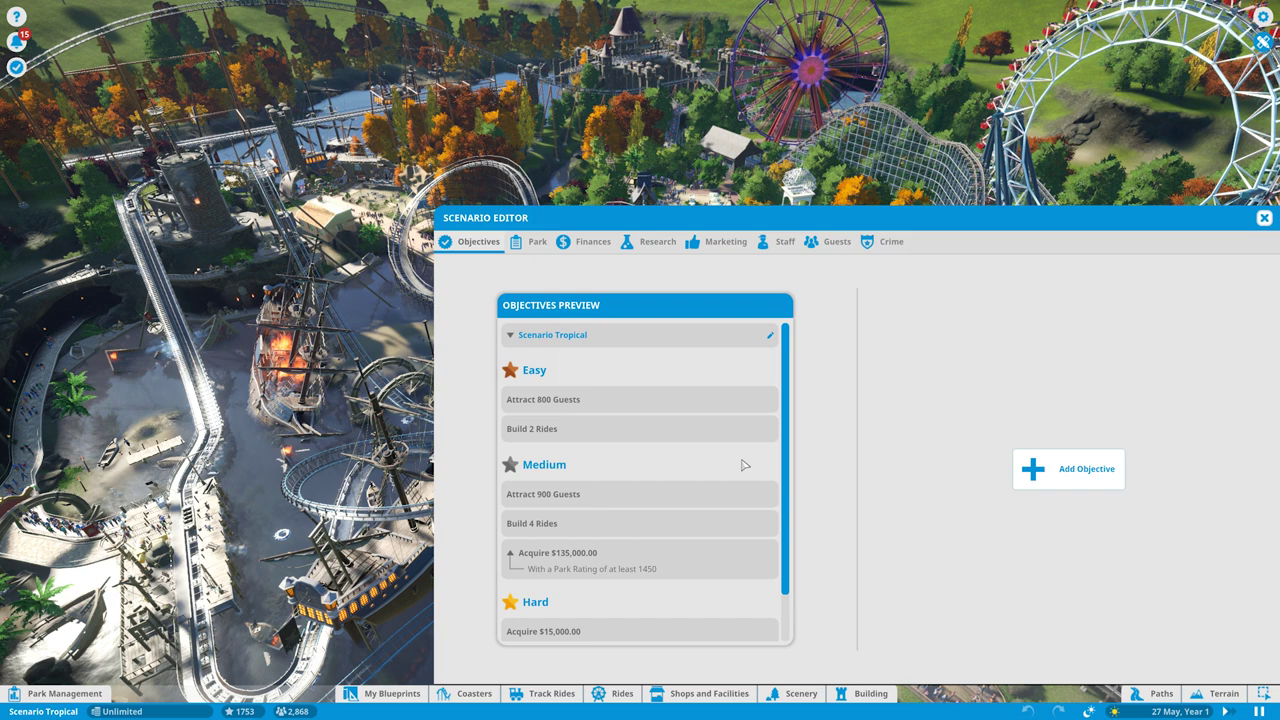
{"action": "left_click", "coordinate": [749, 399]}
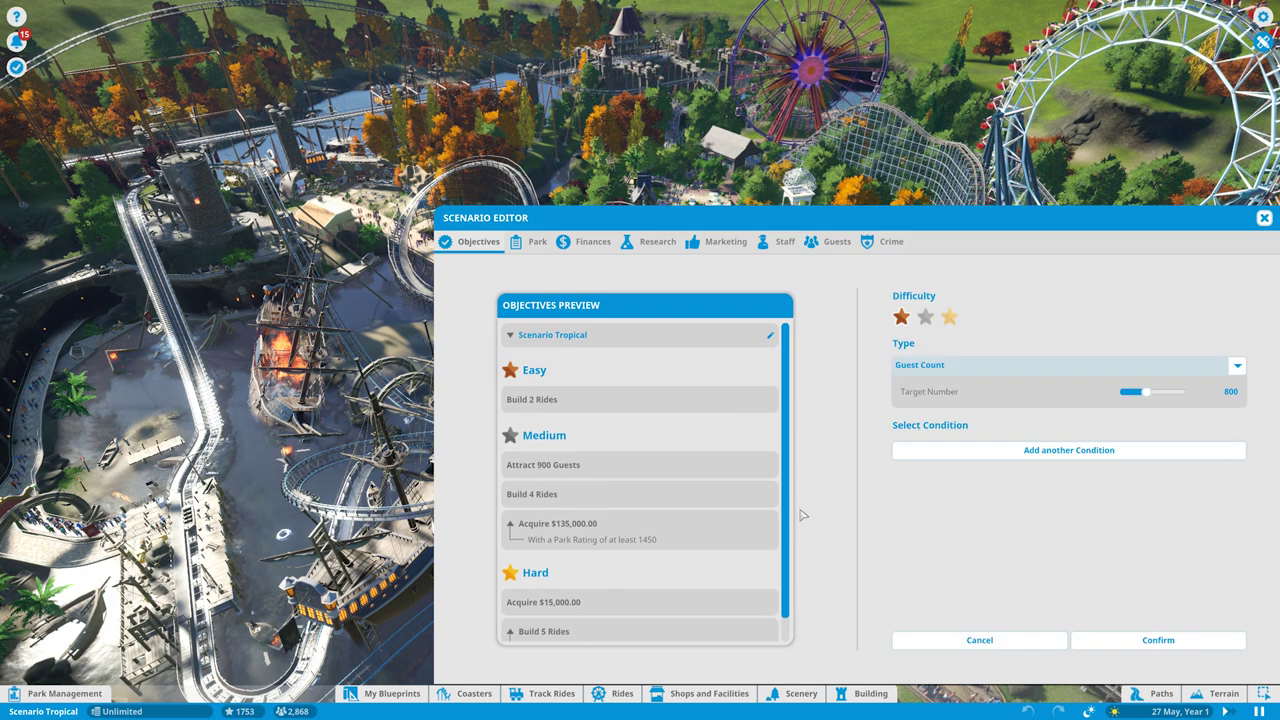
{"action": "left_click", "coordinate": [1108, 642]}
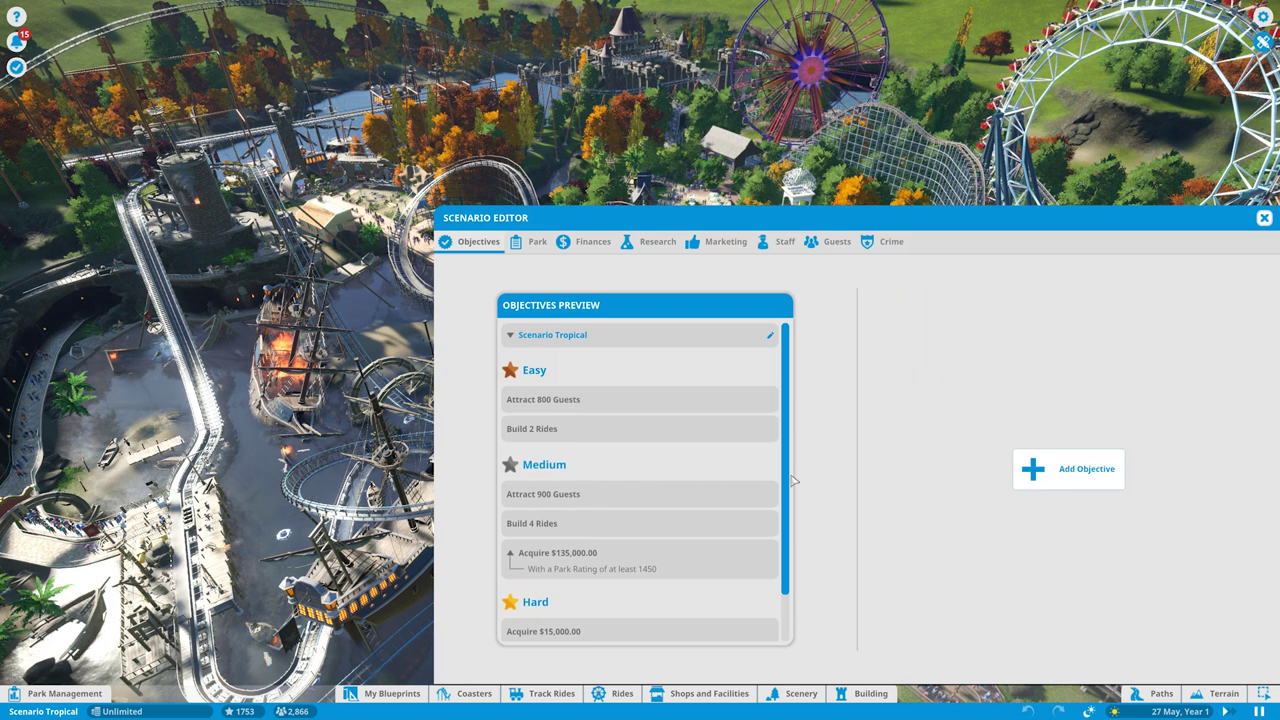
{"action": "left_click", "coordinate": [766, 428]}
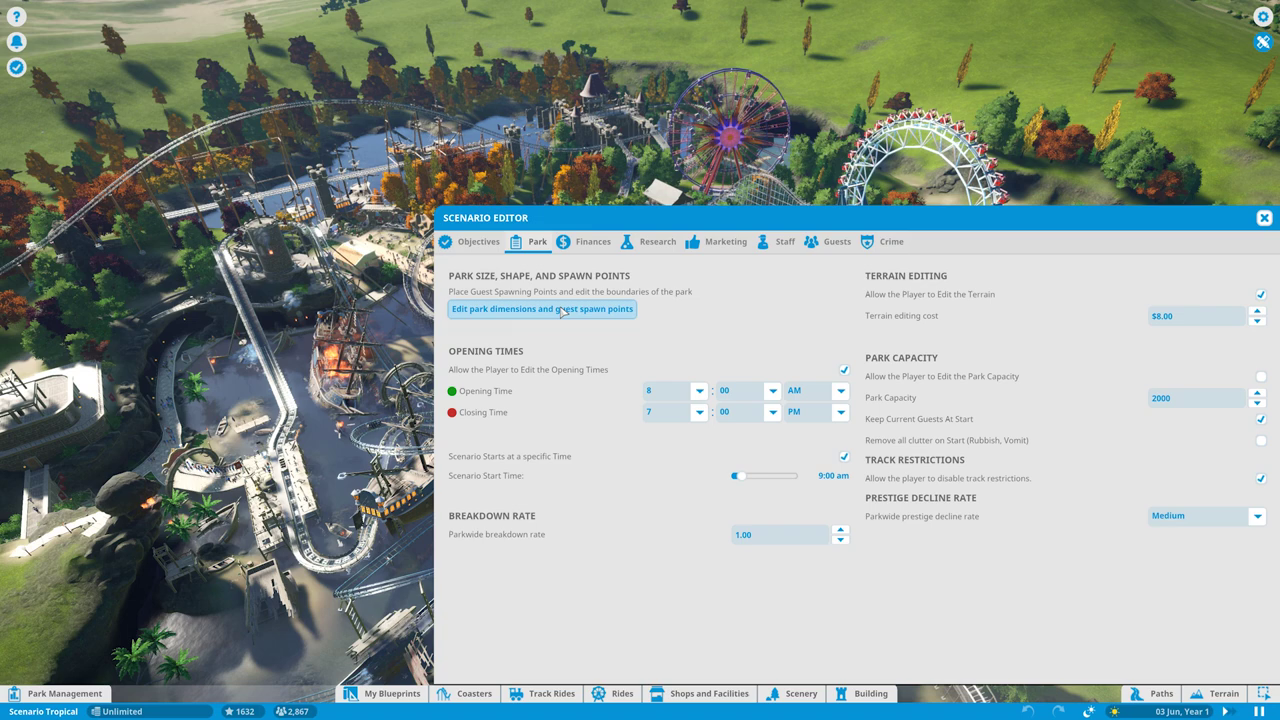
- Set the park boundary's length to 390, height to 510 and width to 430, and start adding a guest spawn point
{"action": "left_click", "coordinate": [560, 310]}
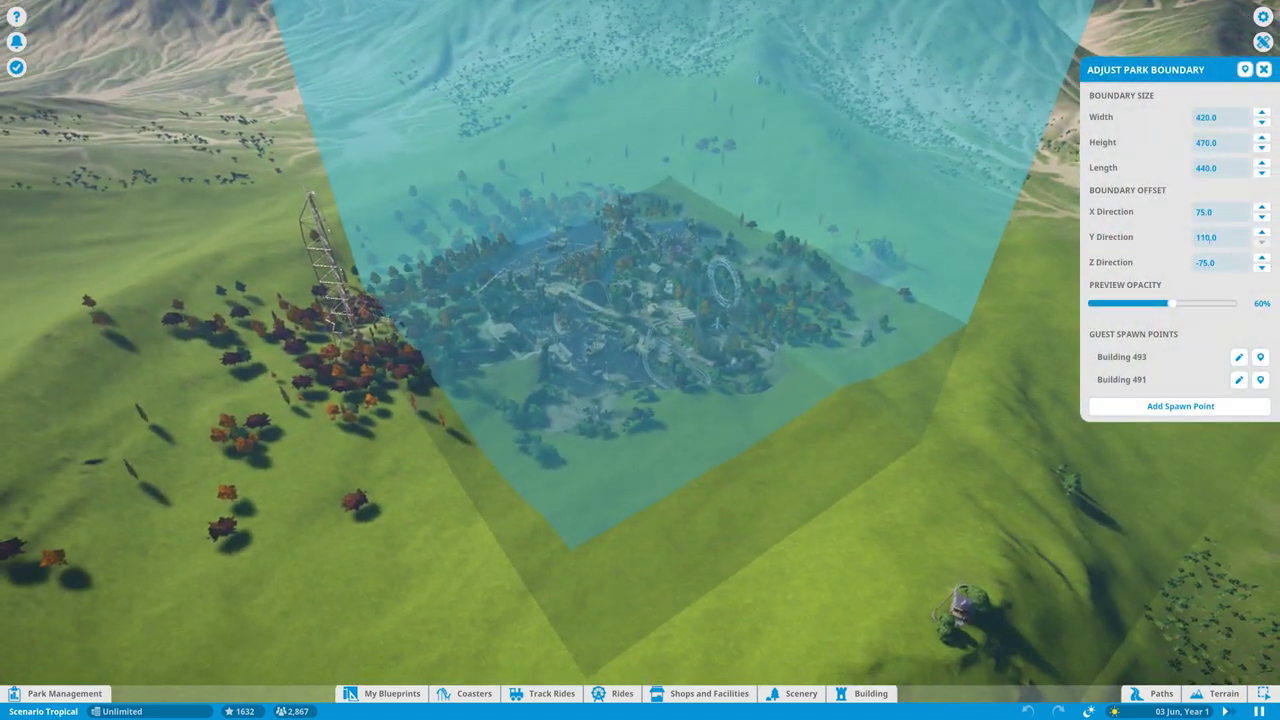
{"action": "left_click", "coordinate": [1262, 173]}
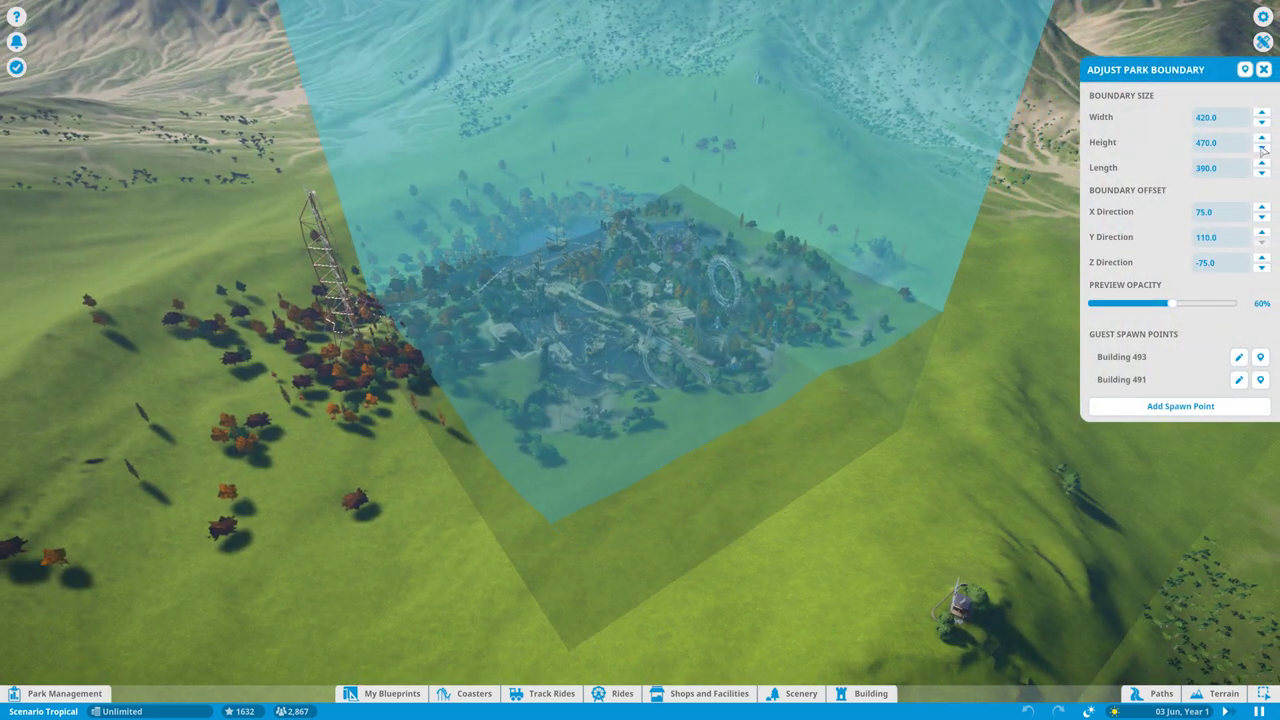
{"action": "left_click", "coordinate": [1262, 114]}
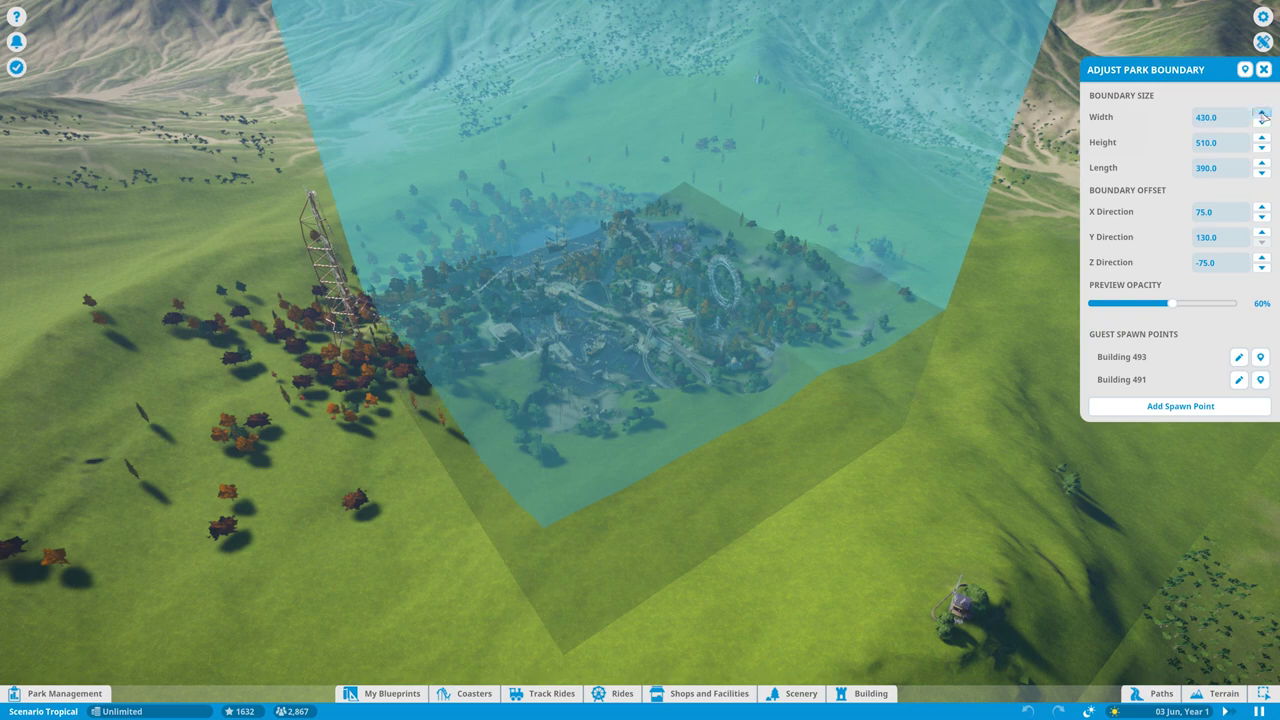
{"action": "left_click", "coordinate": [1201, 406]}
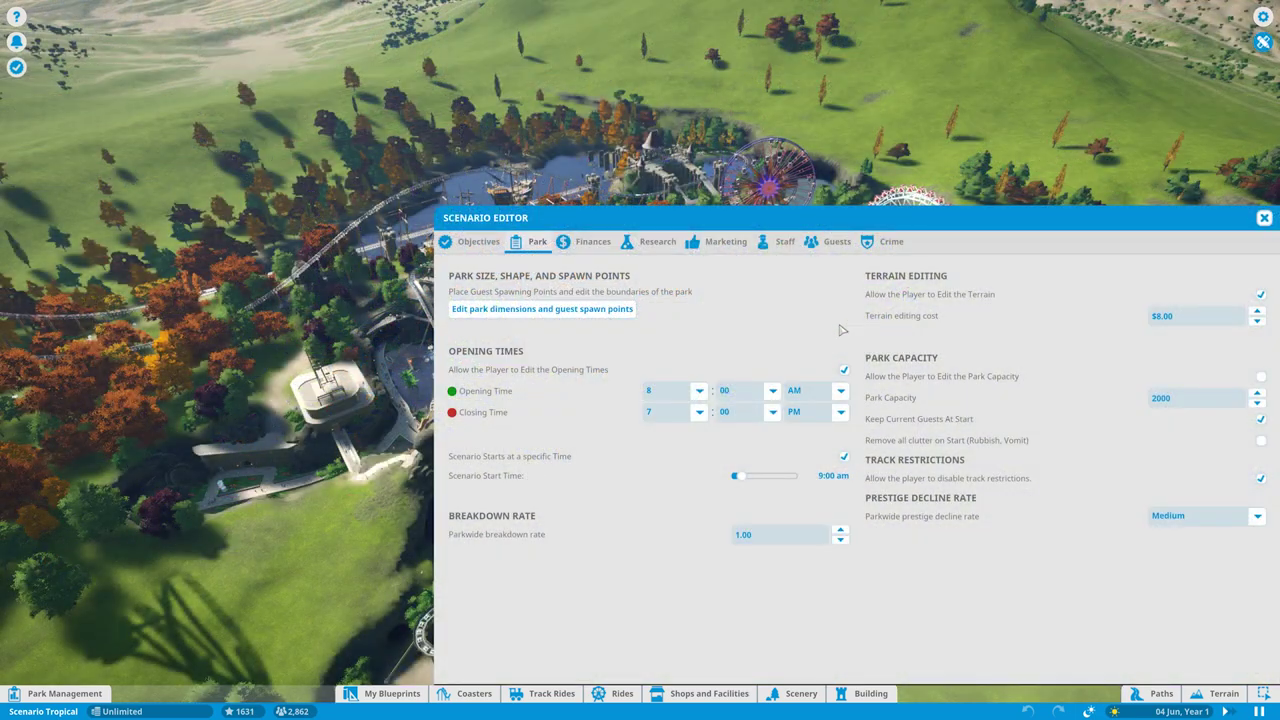
- Set the park's opening time to 6:00 AM and its closing time to 8:00 PM
{"action": "left_click", "coordinate": [699, 390]}
{"action": "left_click", "coordinate": [677, 464]}
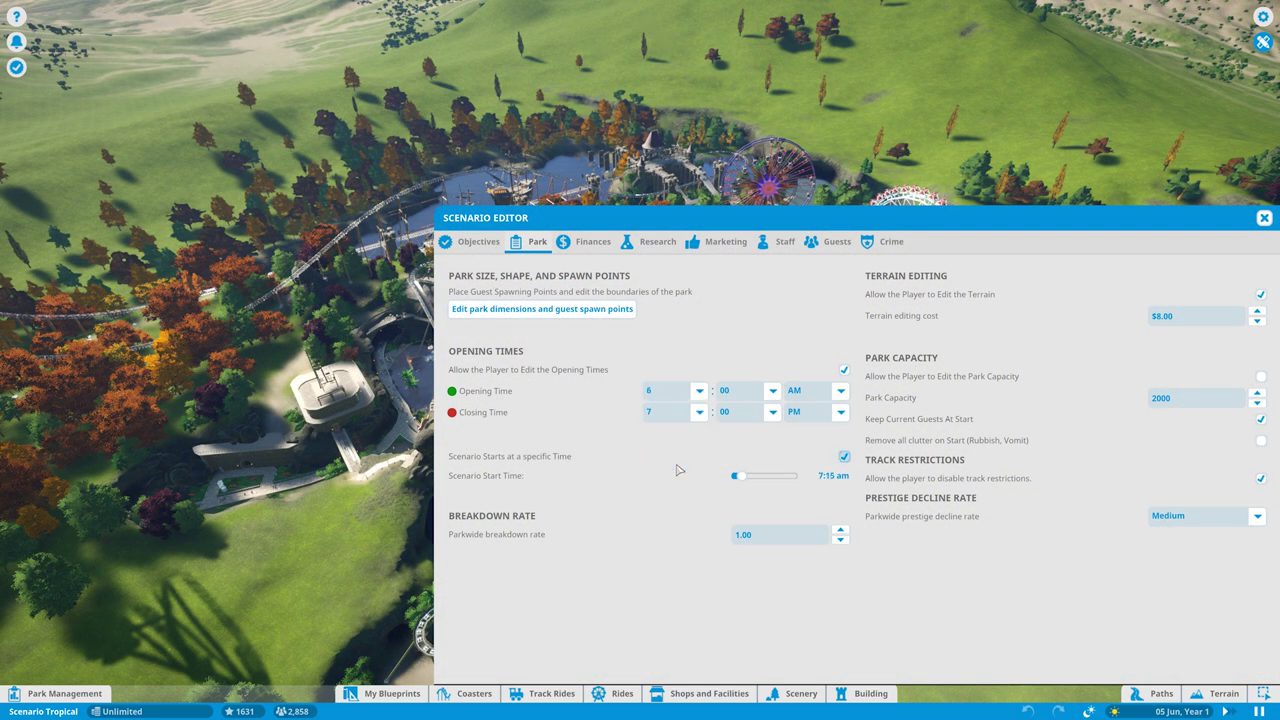
{"action": "left_click", "coordinate": [699, 412]}
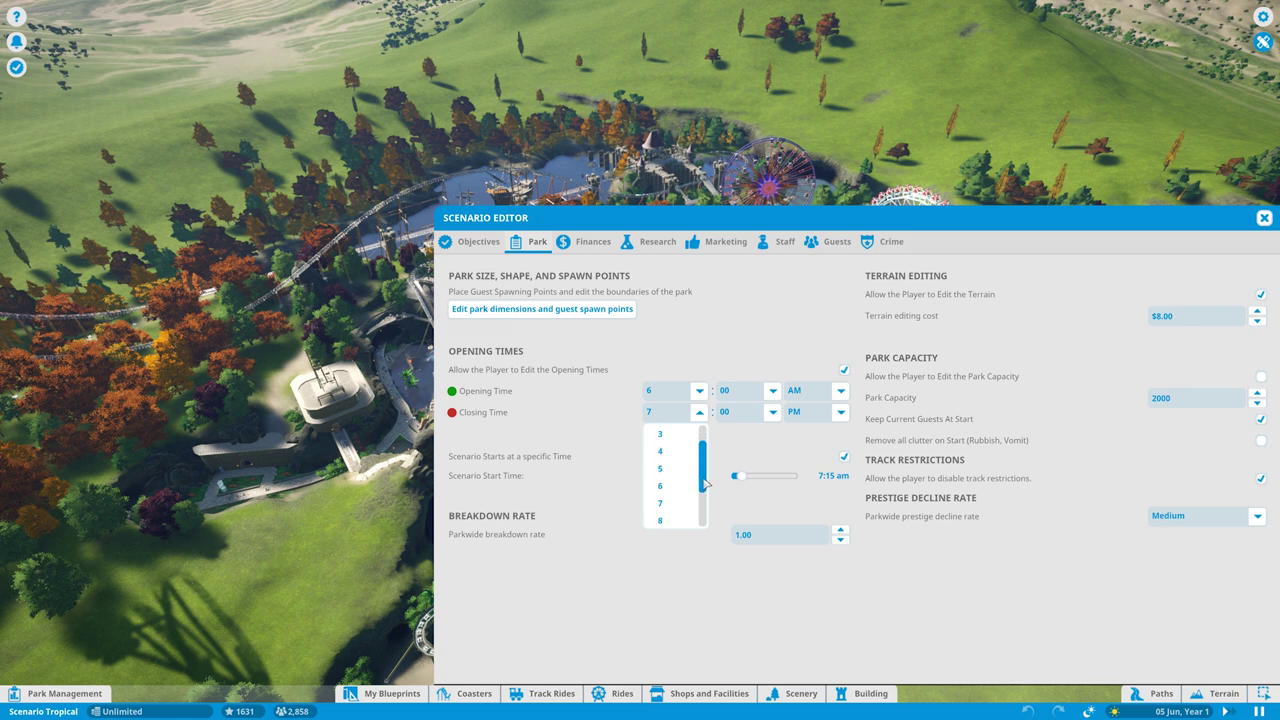
{"action": "scroll", "coordinate": [703, 484], "scroll_direction": "down", "scroll_amount": 1}
{"action": "left_click", "coordinate": [680, 505]}
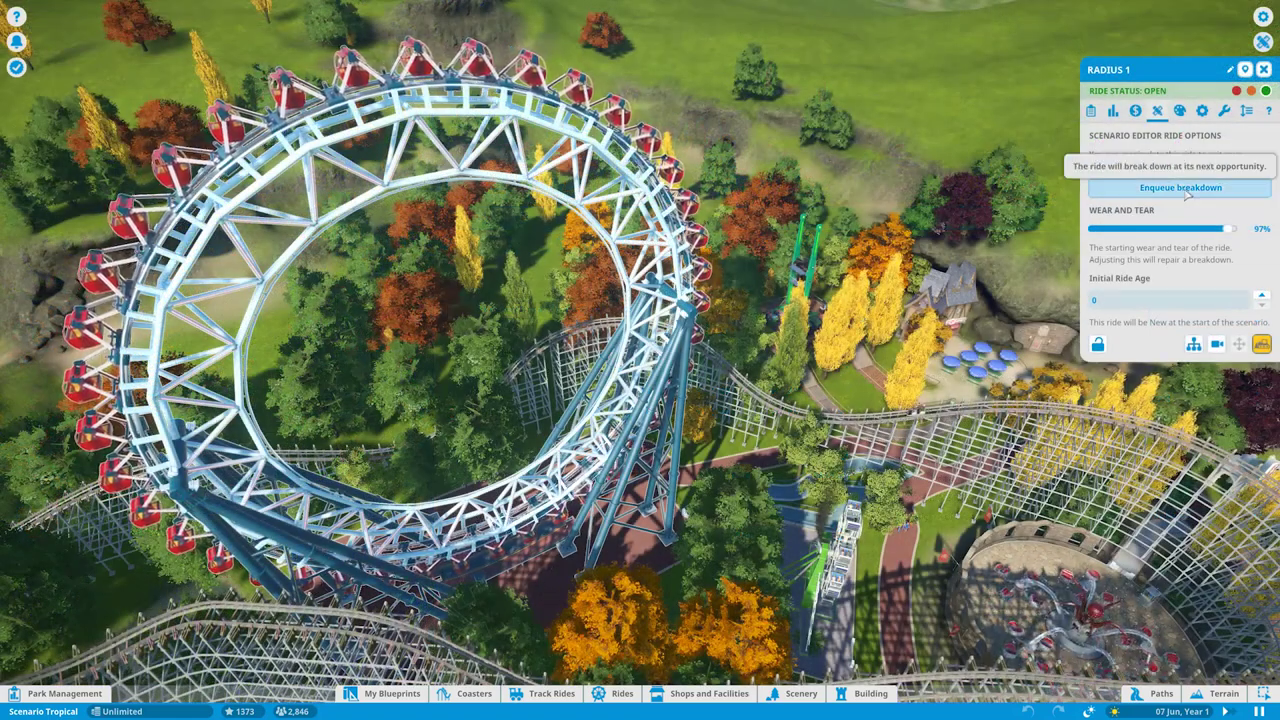
- Lower the starting wear and tear value of the Radius 1 ride
{"action": "left_click_drag", "start_coordinate": [1215, 229], "coordinate": [1158, 229]}
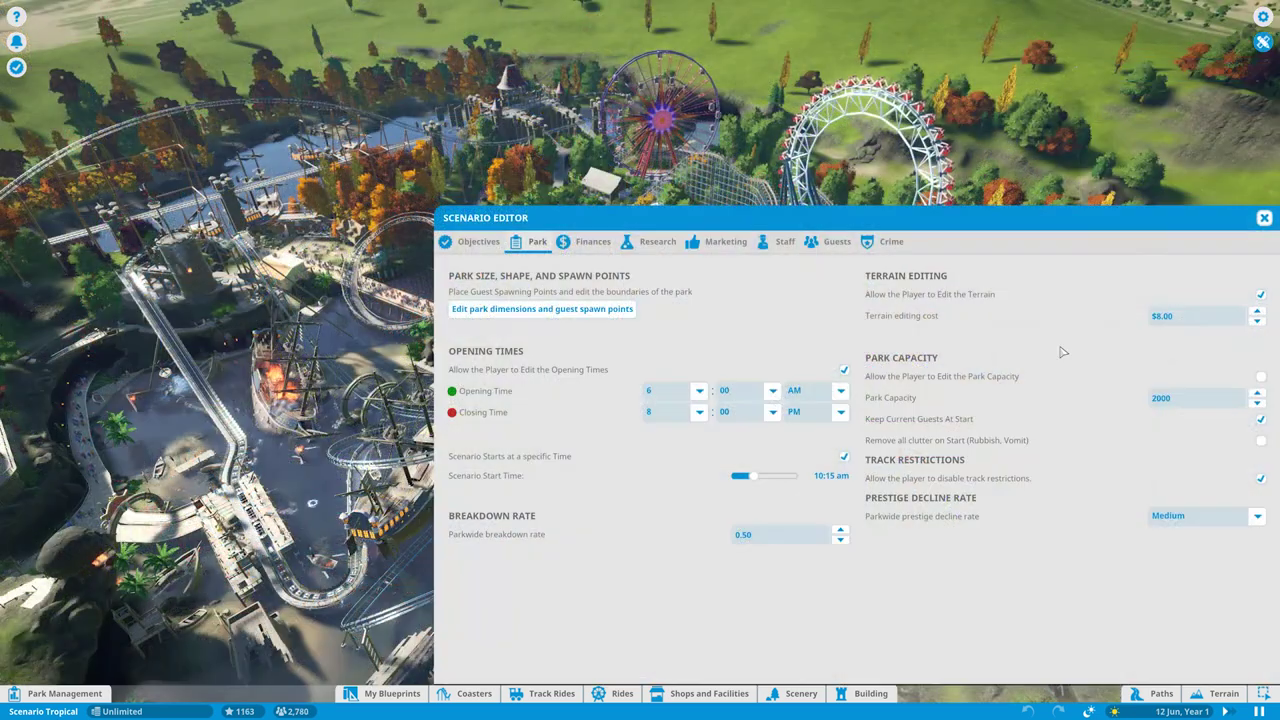
- Set the terrain editing cost to $13.00 and switch the player's permission to edit the terrain off and on again
{"action": "left_click", "coordinate": [1258, 312]}
{"action": "left_click", "coordinate": [1258, 312]}
{"action": "left_click", "coordinate": [1258, 312]}
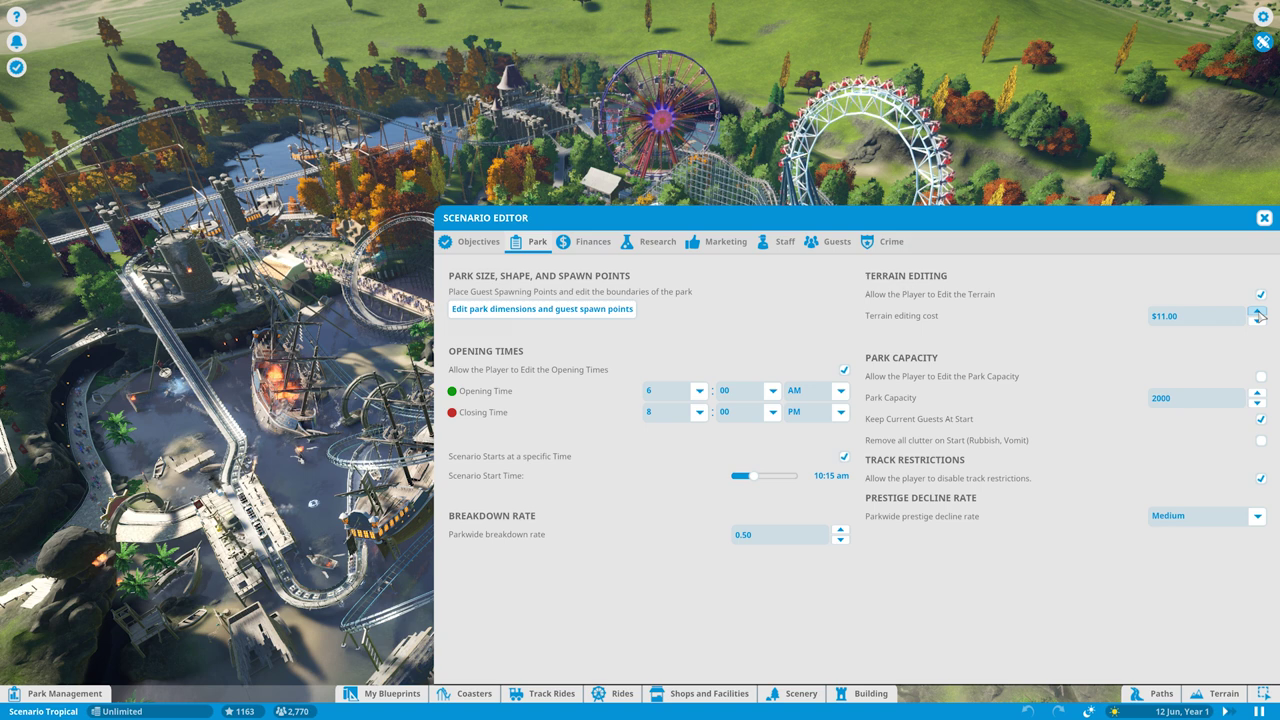
{"action": "left_click", "coordinate": [1258, 312]}
{"action": "left_click", "coordinate": [1258, 312]}
{"action": "left_click", "coordinate": [1261, 295]}
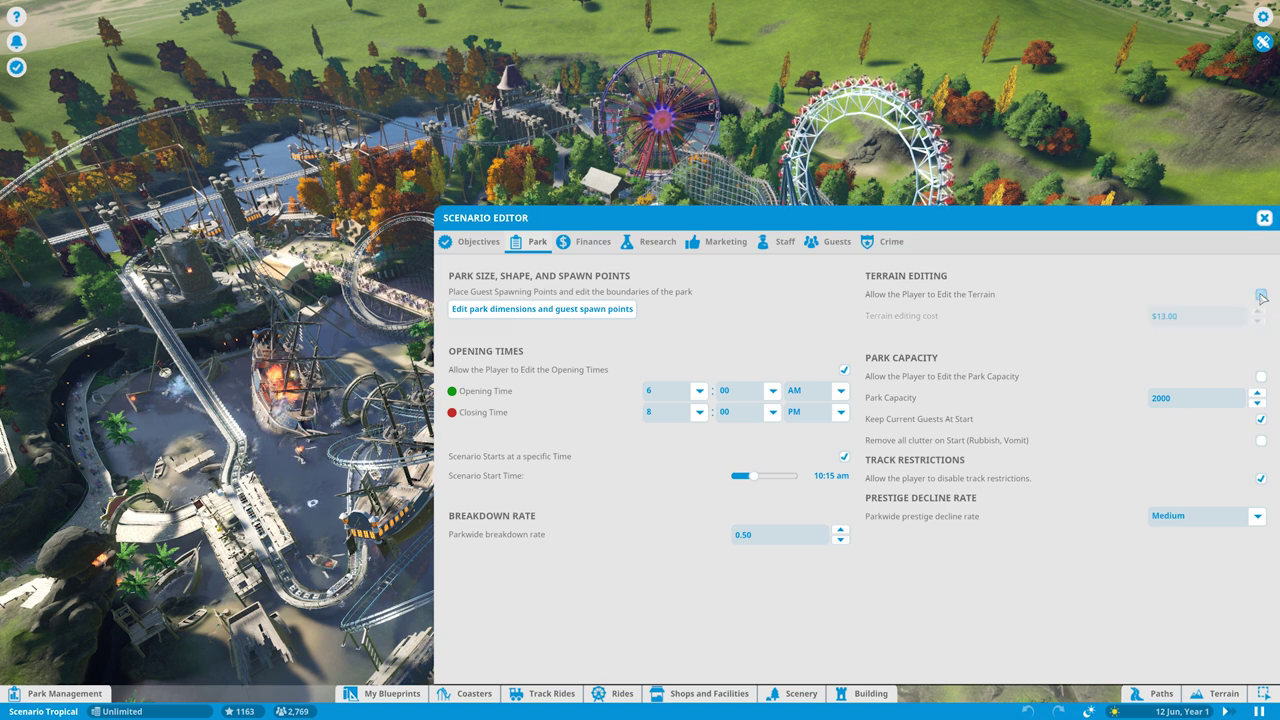
{"action": "left_click", "coordinate": [1261, 295]}
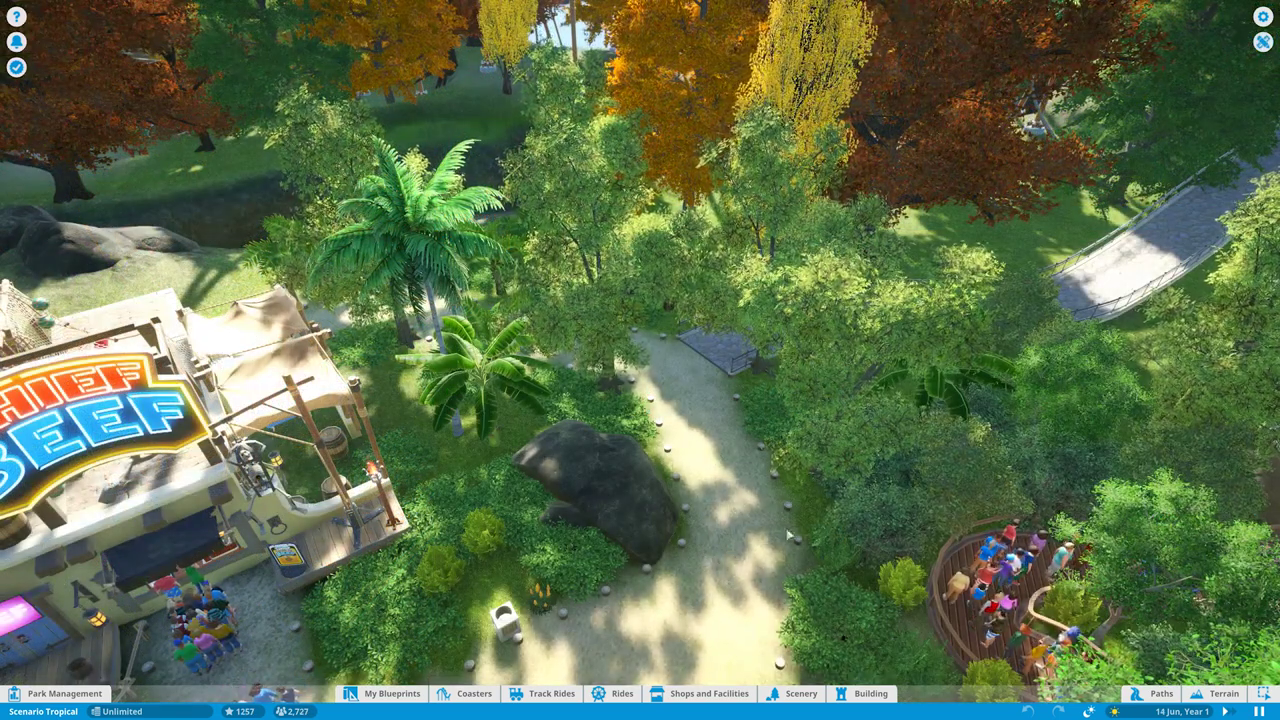
- Use multi-select to box-select the scenery around the dark rock beside the sandy path
{"action": "left_click", "coordinate": [1262, 686]}
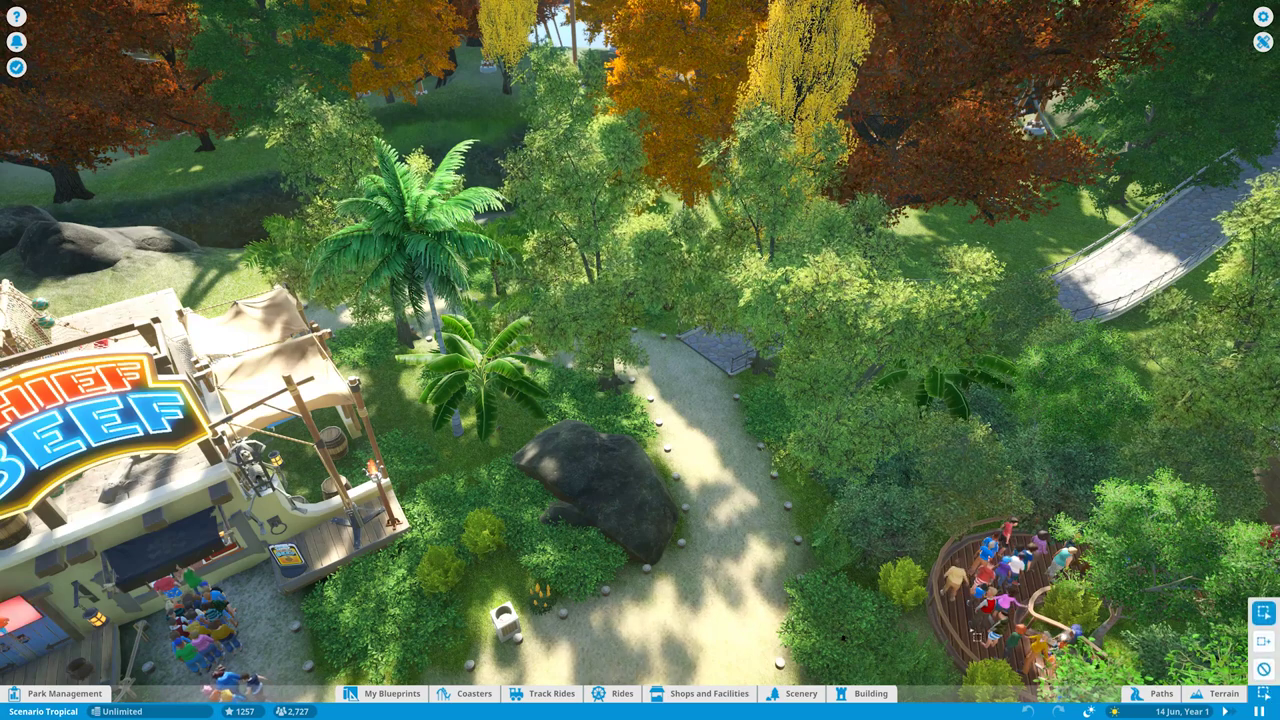
{"action": "left_click_drag", "start_coordinate": [596, 473], "coordinate": [507, 387]}
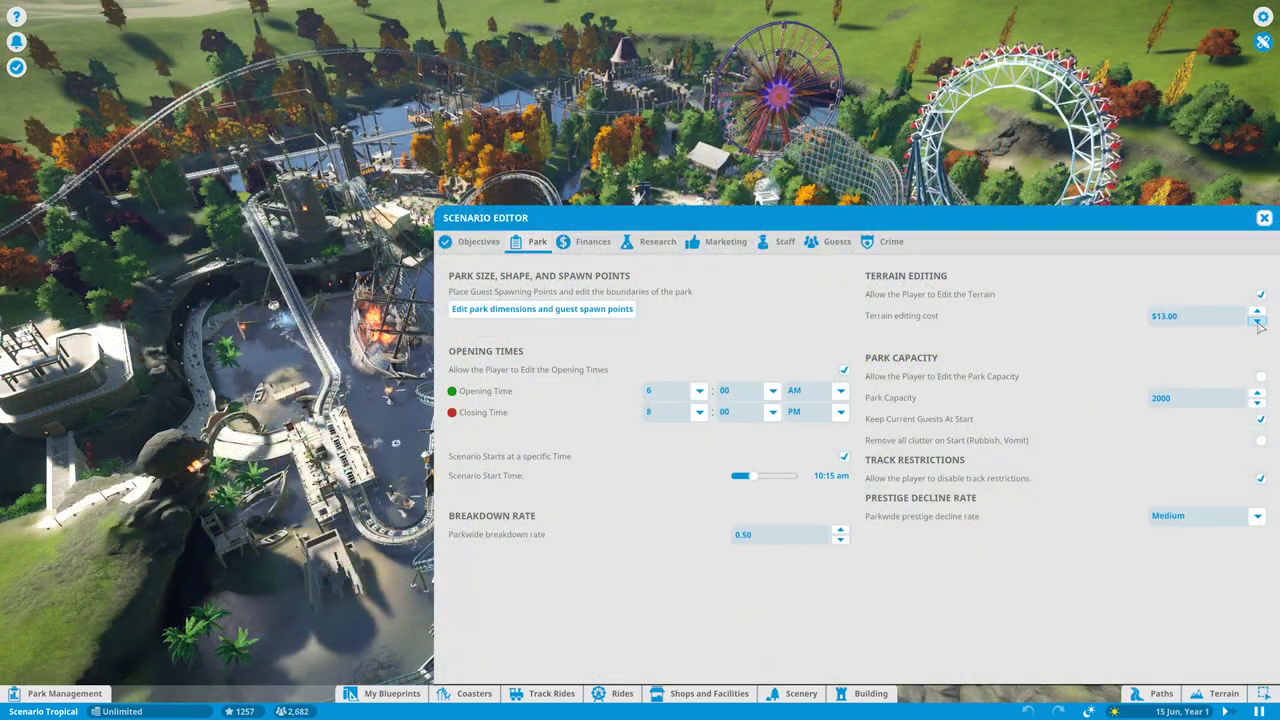
- Set the terrain editing cost to $10.00
{"action": "left_click", "coordinate": [1258, 321]}
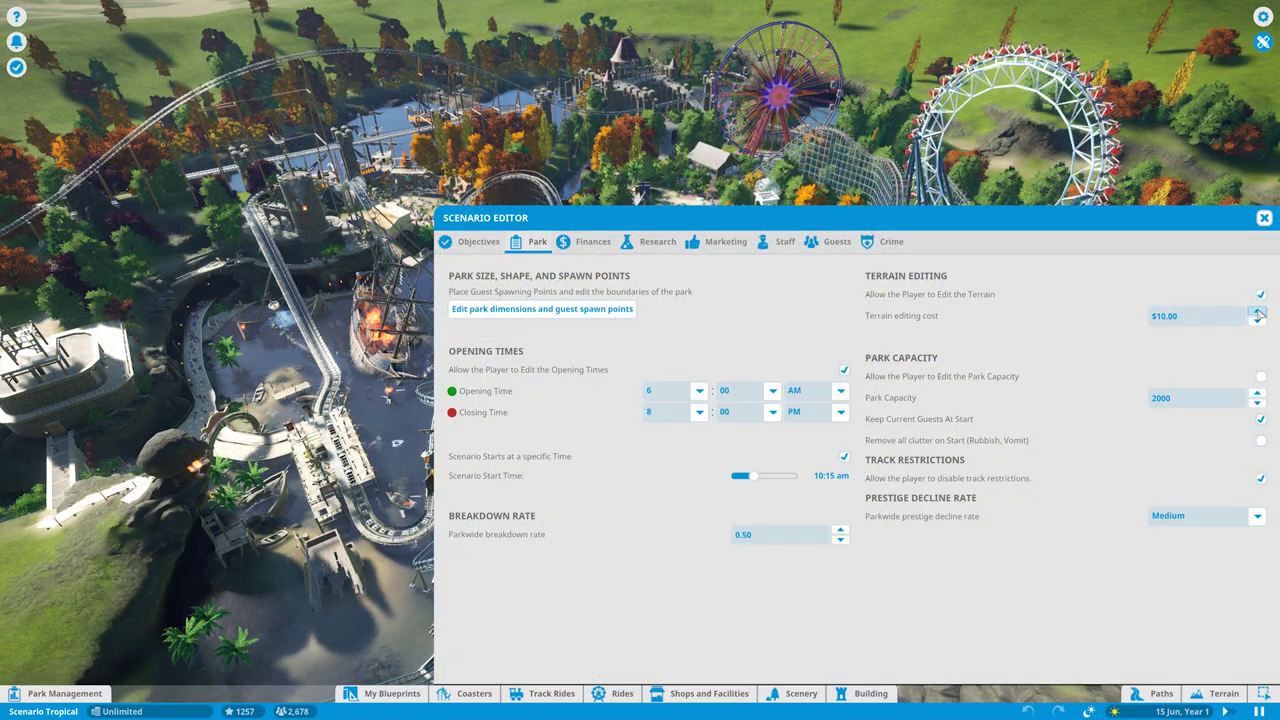
- Set the terrain editing cost to $0.00 and the park capacity to 1000
{"action": "left_click", "coordinate": [1186, 318]}
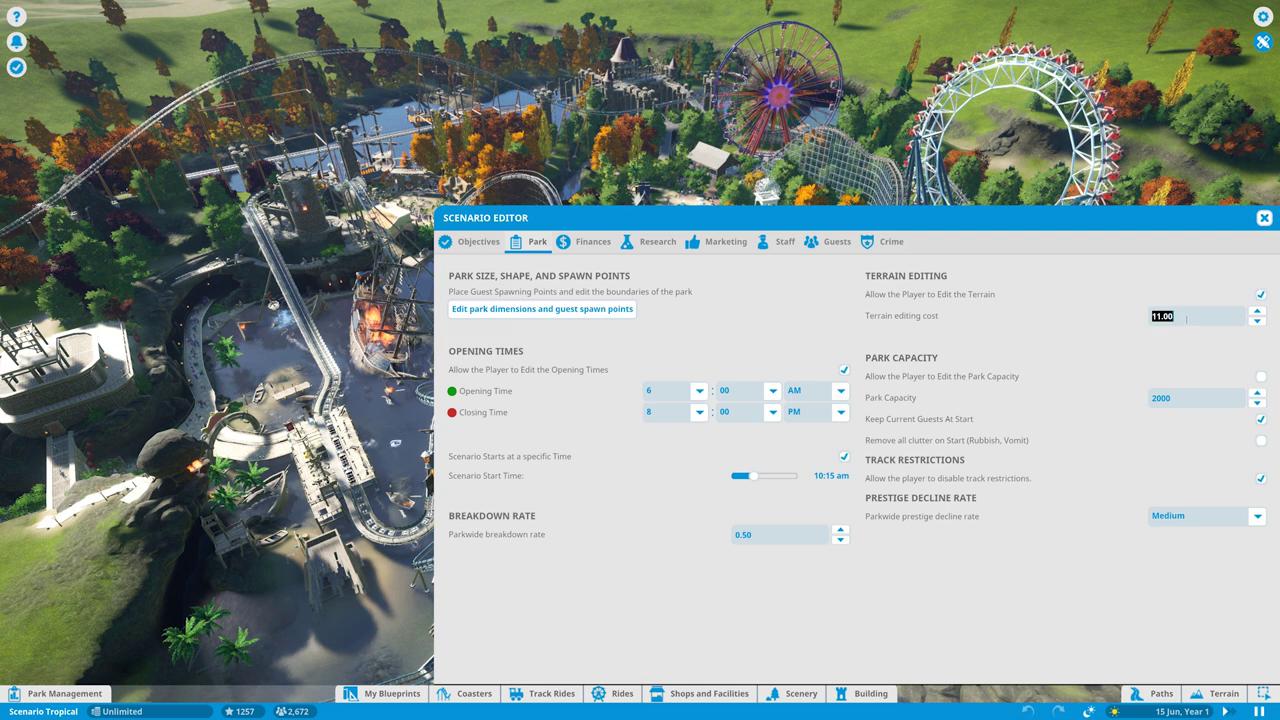
{"action": "type", "text": "0"}
{"action": "key", "text": "Return"}
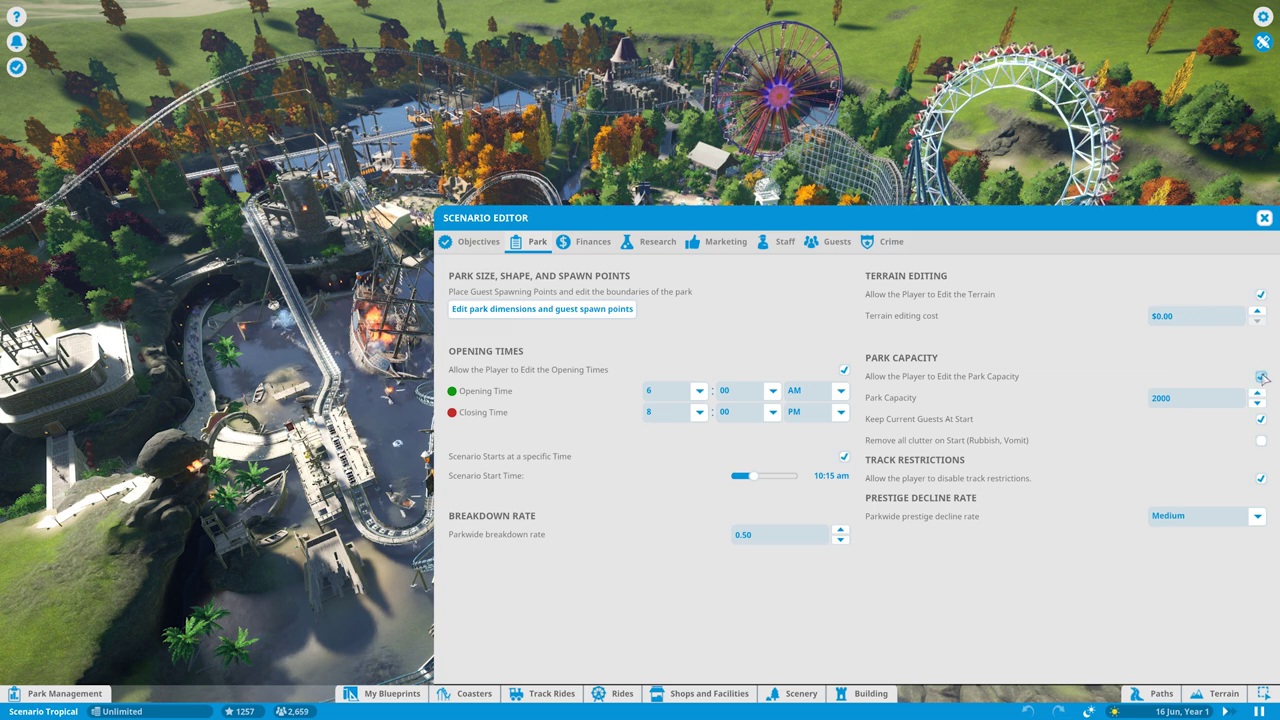
{"action": "left_click", "coordinate": [1189, 404]}
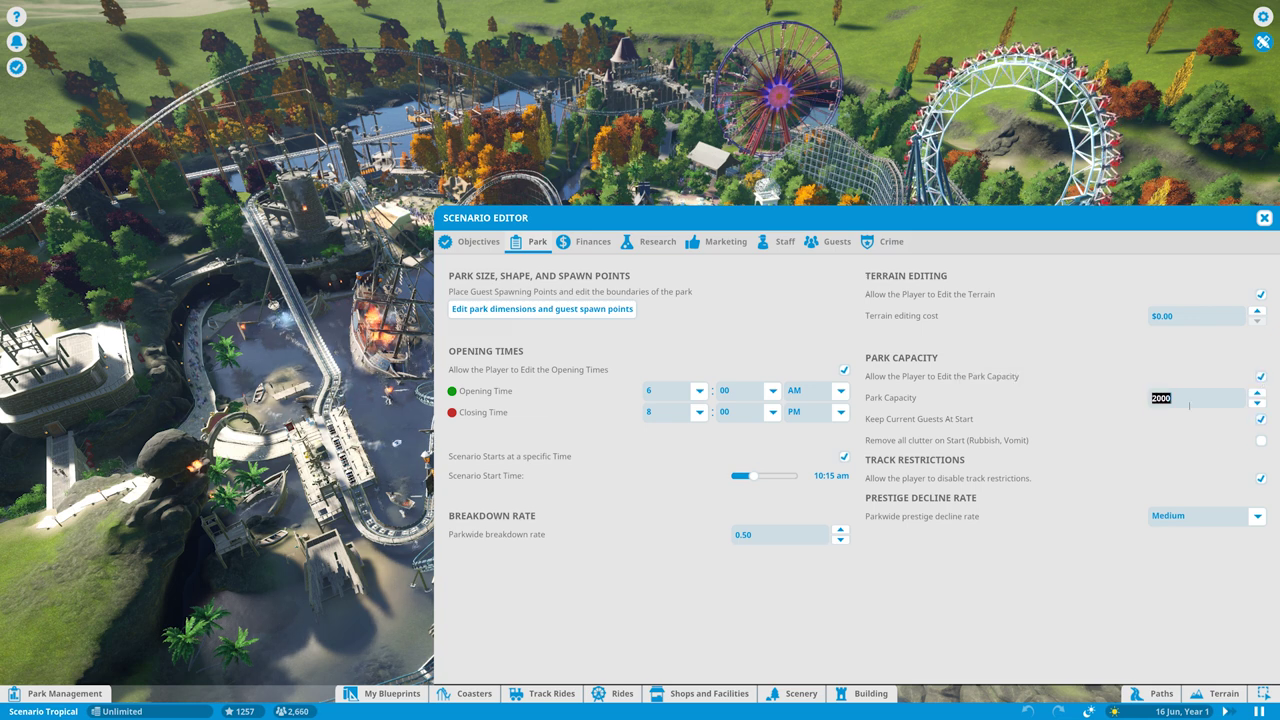
{"action": "type", "text": "1000"}
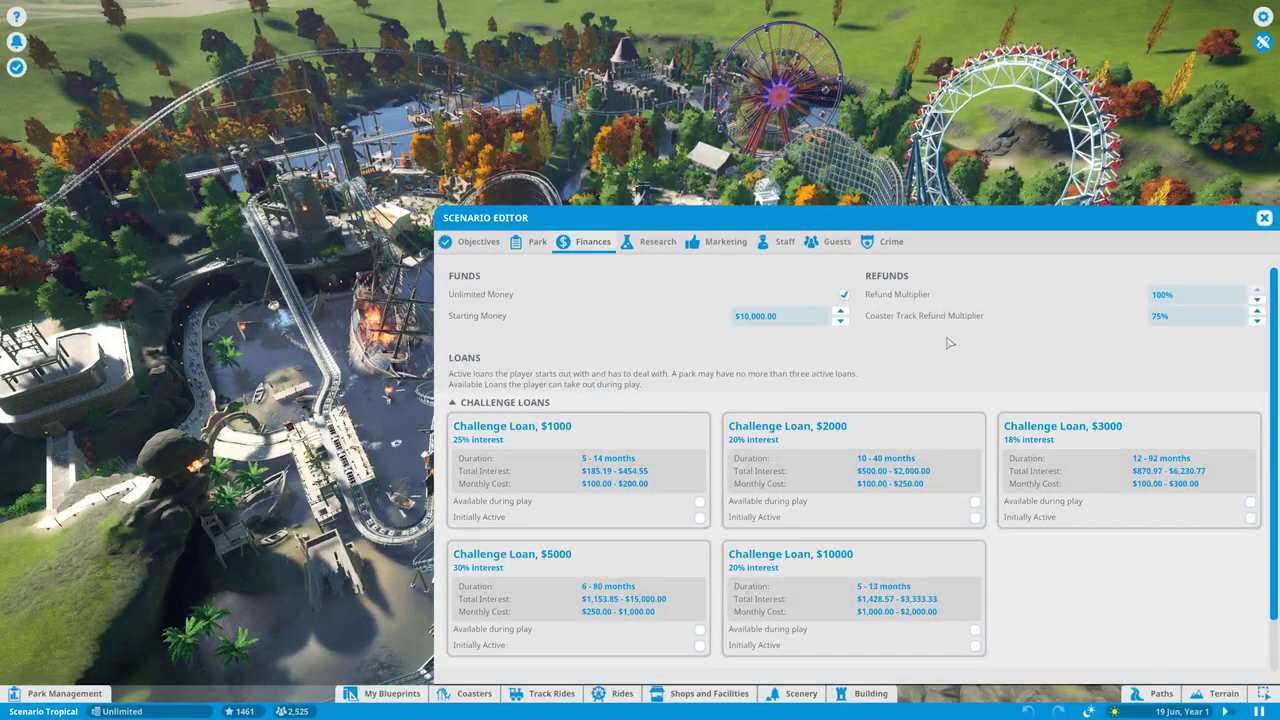
- Set the scenario's starting money to $5,000.00 in the finance settings
{"action": "left_click", "coordinate": [792, 316]}
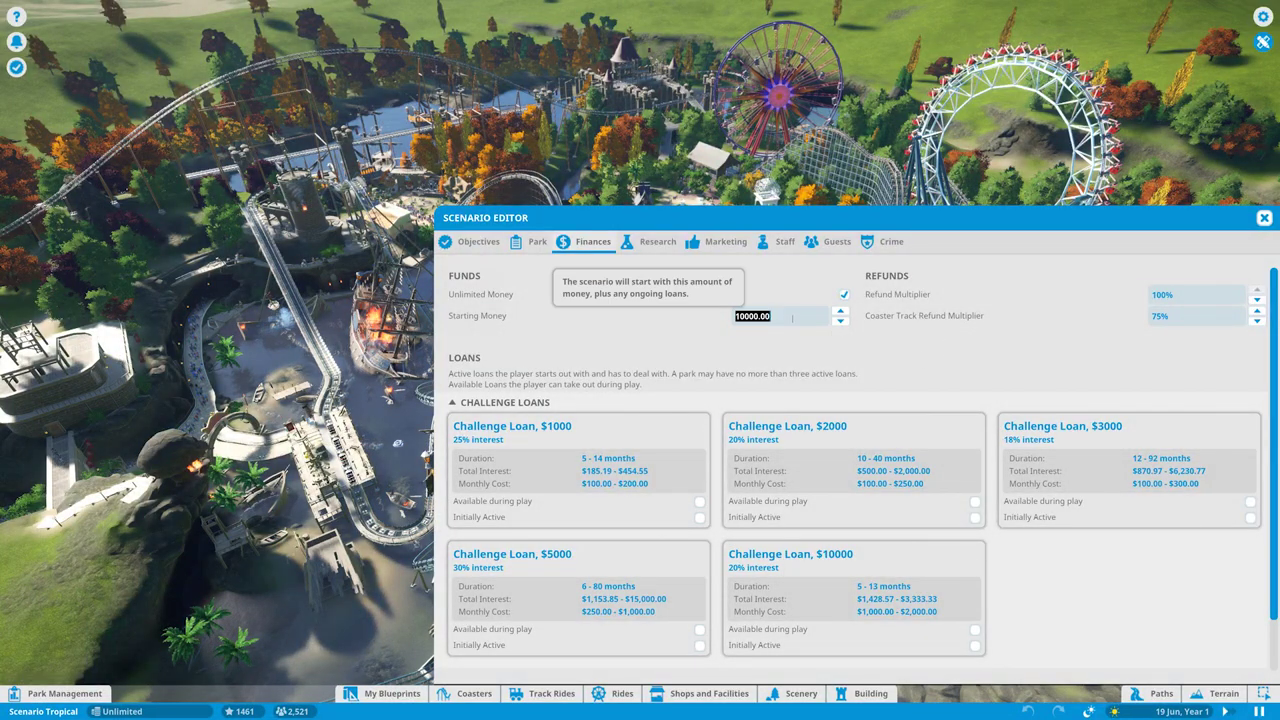
{"action": "type", "text": "5,00"}
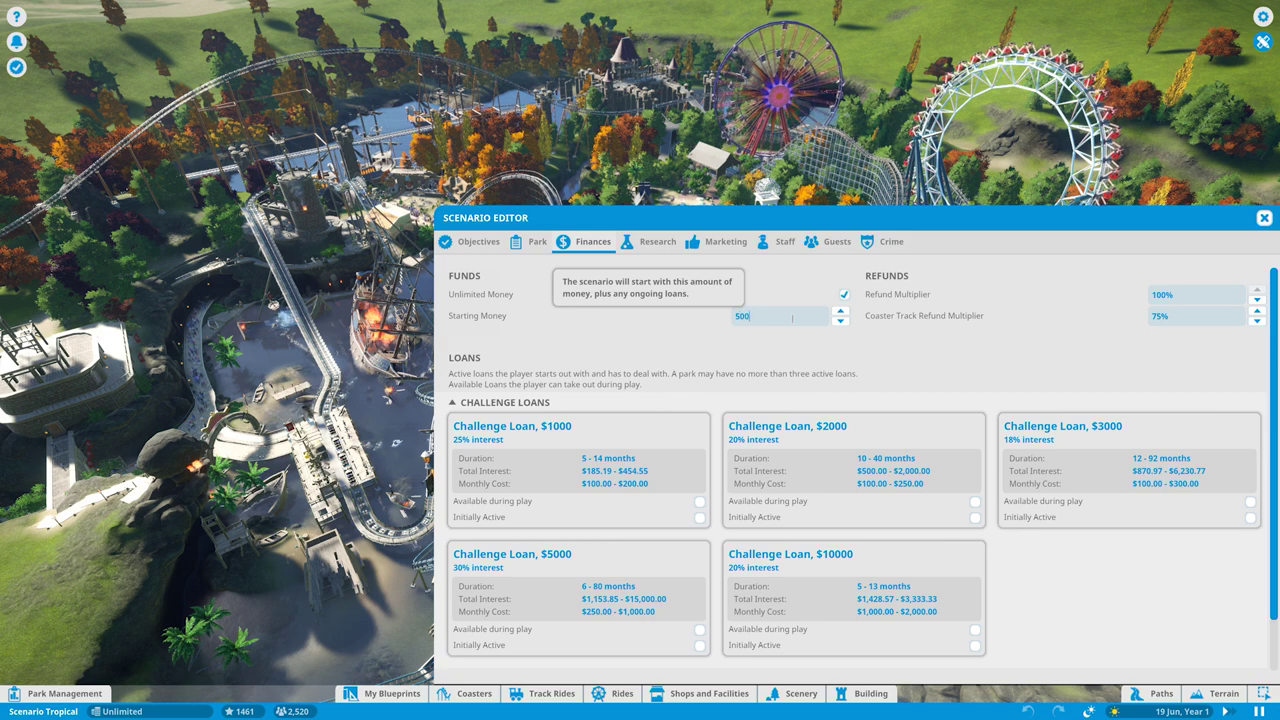
{"action": "type", "text": "0"}
{"action": "key", "text": "Return"}
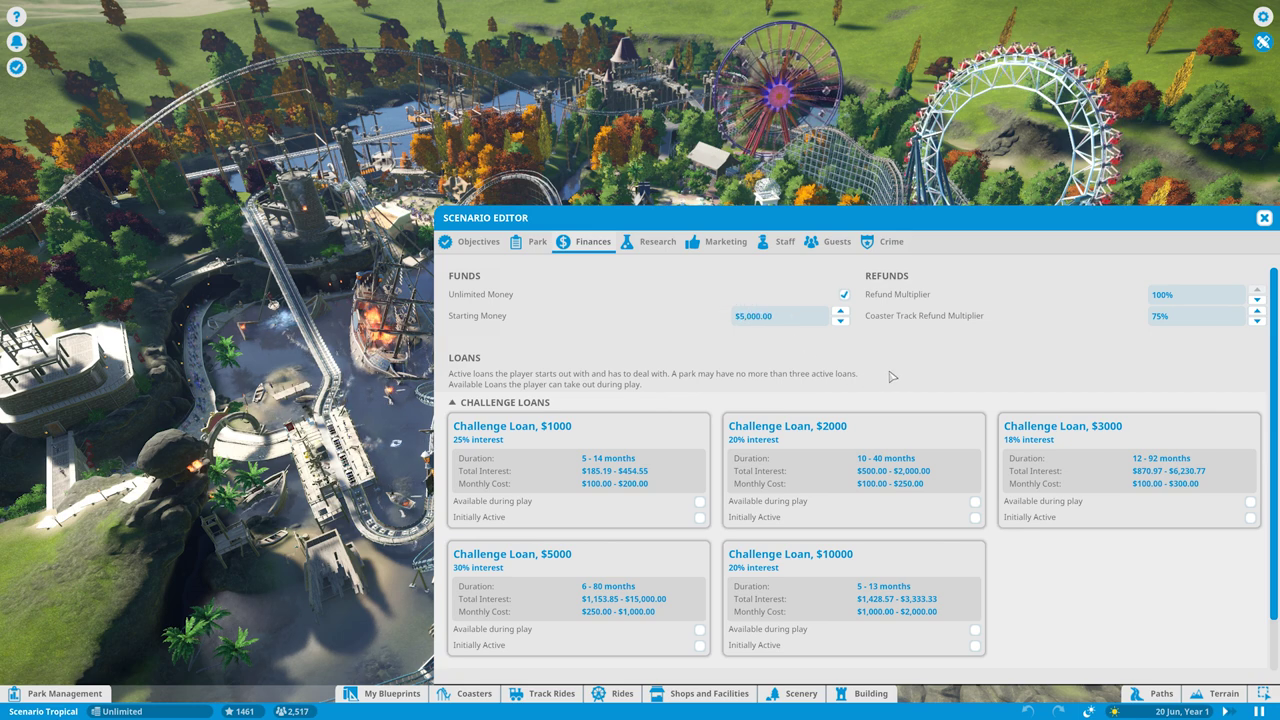
{"action": "left_click", "coordinate": [844, 295]}
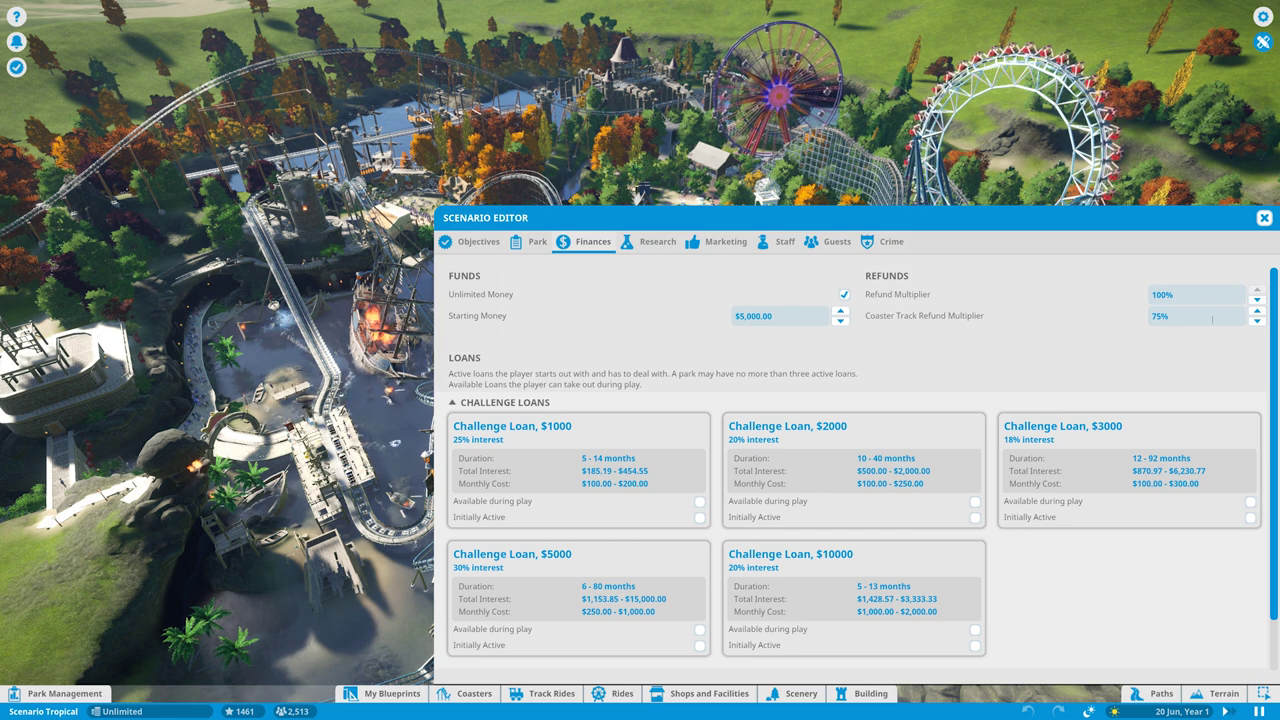
- Set the refund multiplier to 80% and the coaster track refund multiplier to 50%
{"action": "left_click", "coordinate": [1232, 294]}
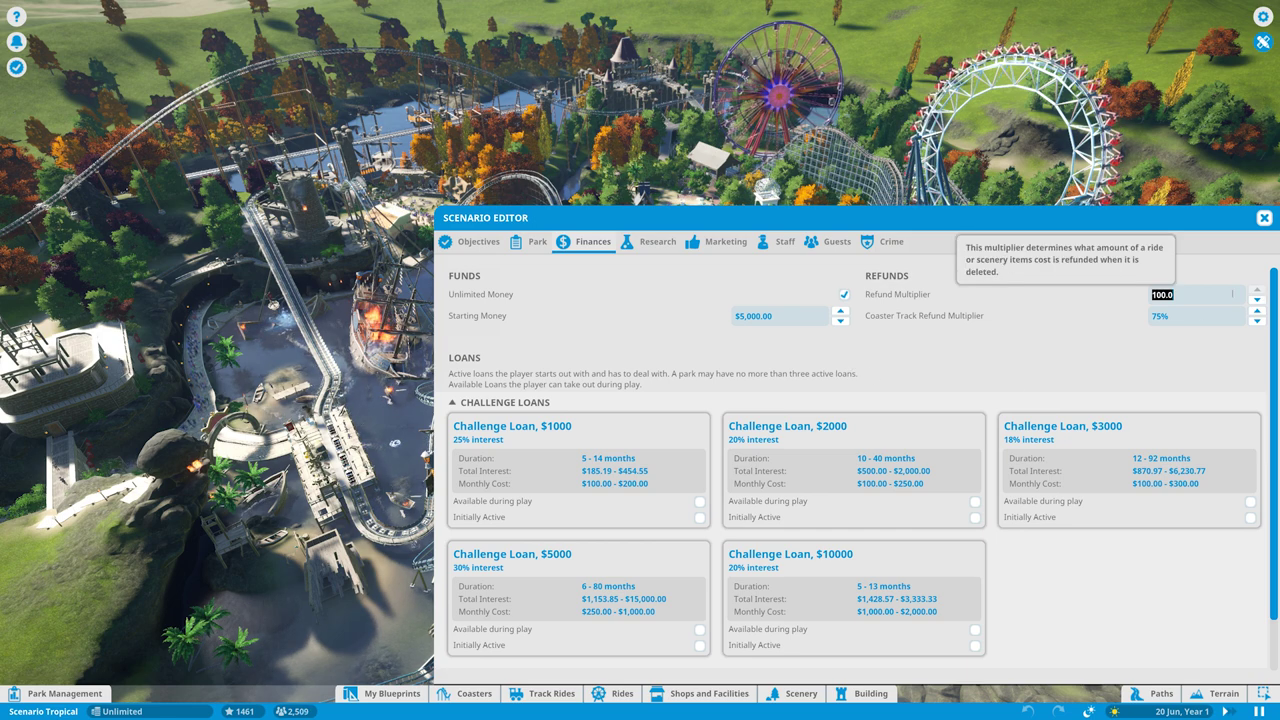
{"action": "type", "text": "80"}
{"action": "key", "text": "Return"}
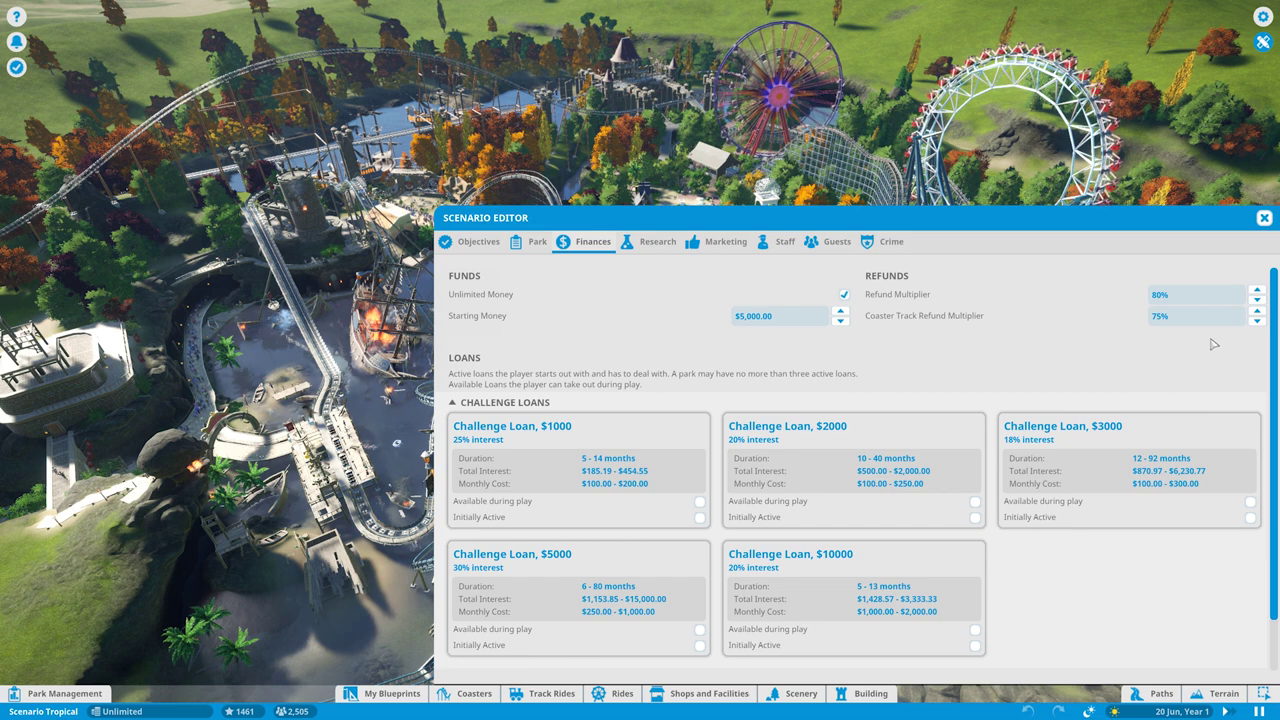
{"action": "left_click", "coordinate": [1210, 318]}
{"action": "type", "text": "50"}
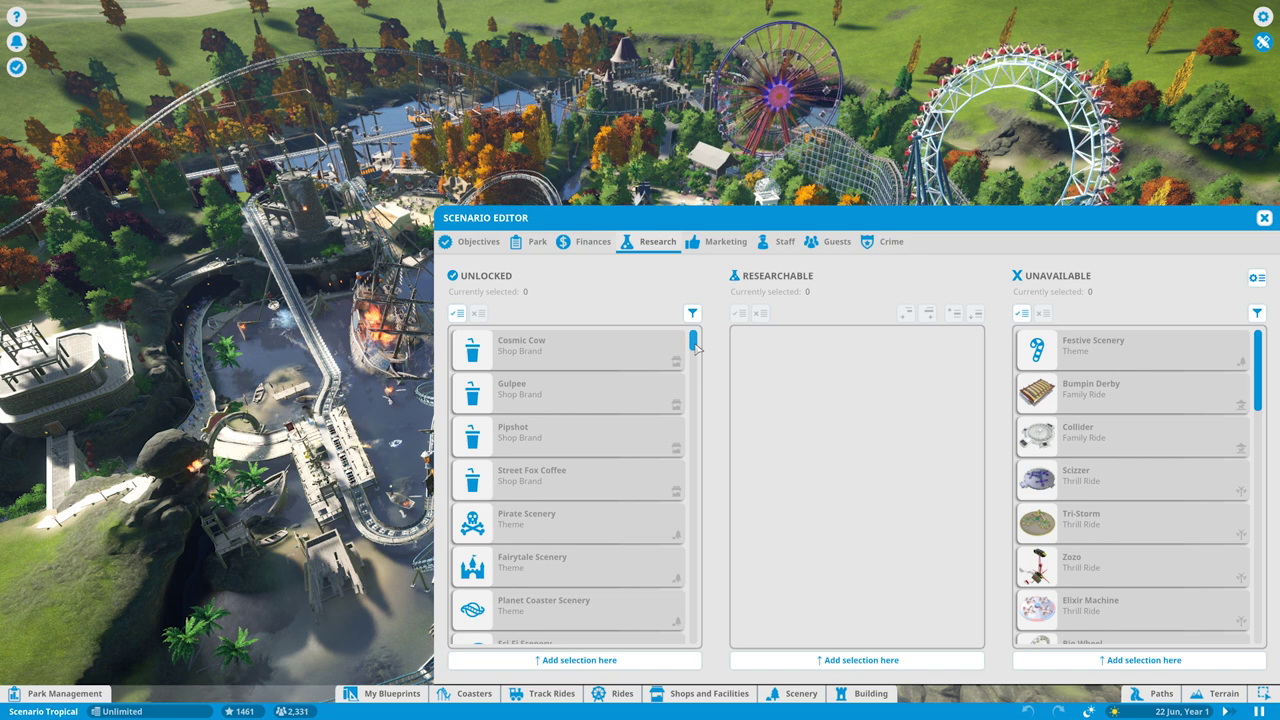
- Make the unavailable Coriolis family ride and the unlocked Pirate Scenery theme researchable
{"action": "mouse_move", "coordinate": [696, 351]}
{"action": "left_mouse_down"}
{"action": "mouse_move", "coordinate": [692, 414]}
{"action": "mouse_move", "coordinate": [705, 346]}
{"action": "left_mouse_up"}
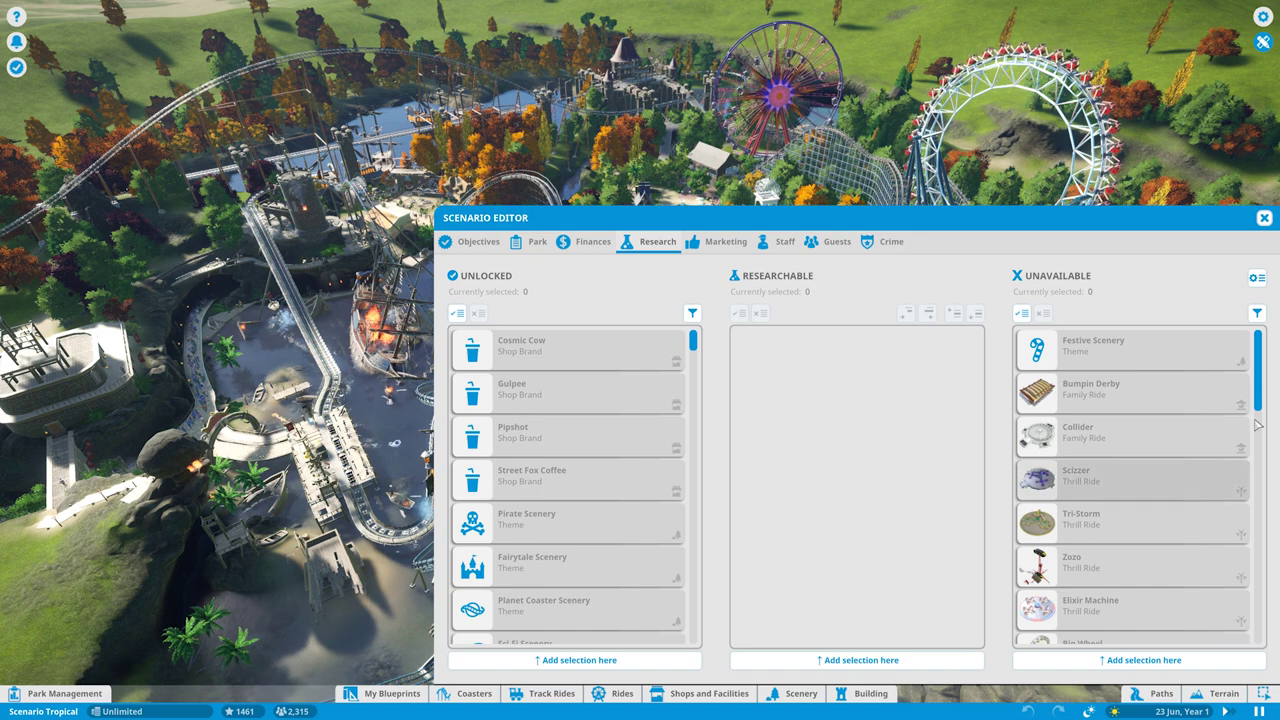
{"action": "scroll", "coordinate": [1264, 380], "scroll_direction": "down", "scroll_amount": 1}
{"action": "left_click_drag", "start_coordinate": [1263, 380], "coordinate": [1262, 452]}
{"action": "left_click", "coordinate": [1106, 517]}
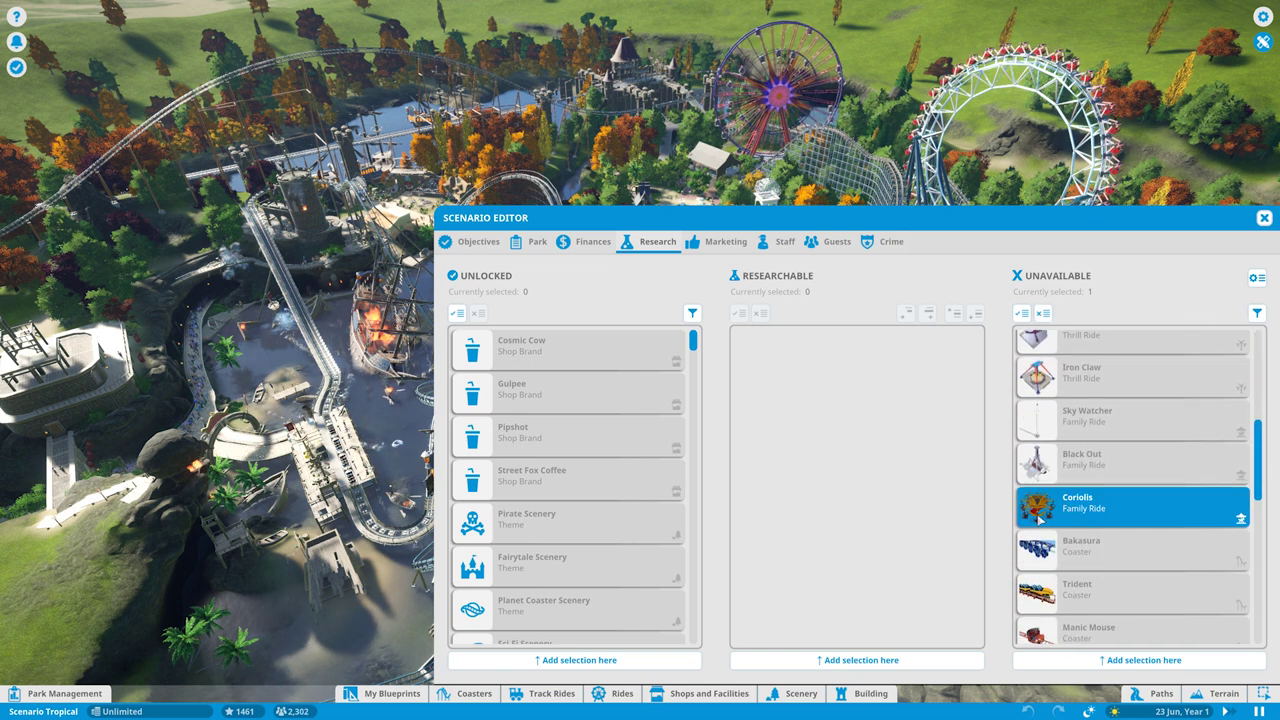
{"action": "left_click", "coordinate": [940, 666]}
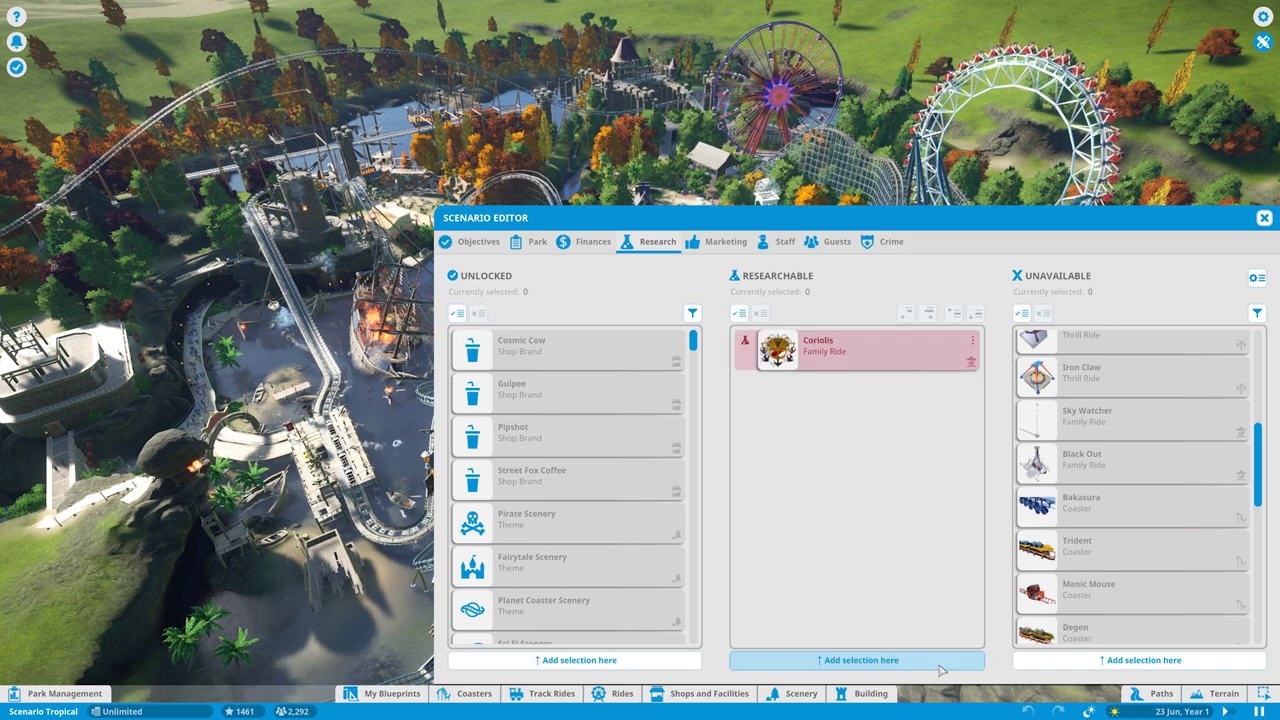
{"action": "left_click", "coordinate": [508, 530]}
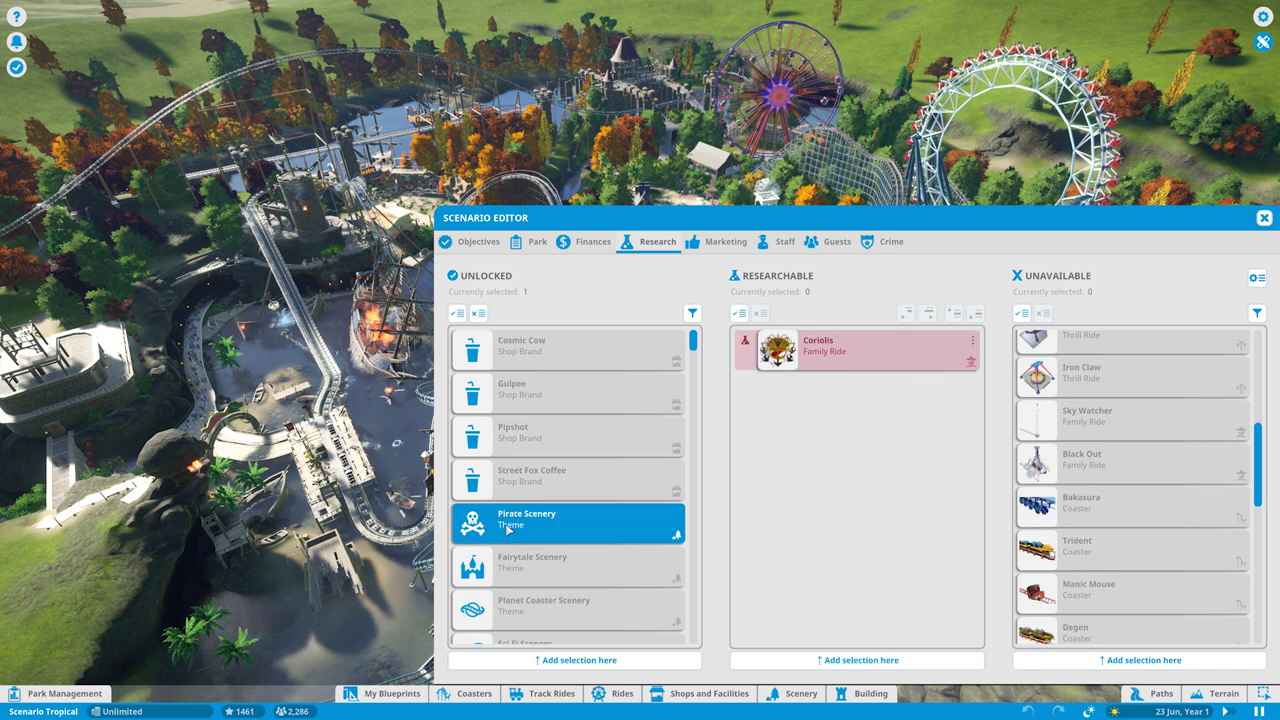
{"action": "left_click", "coordinate": [861, 660]}
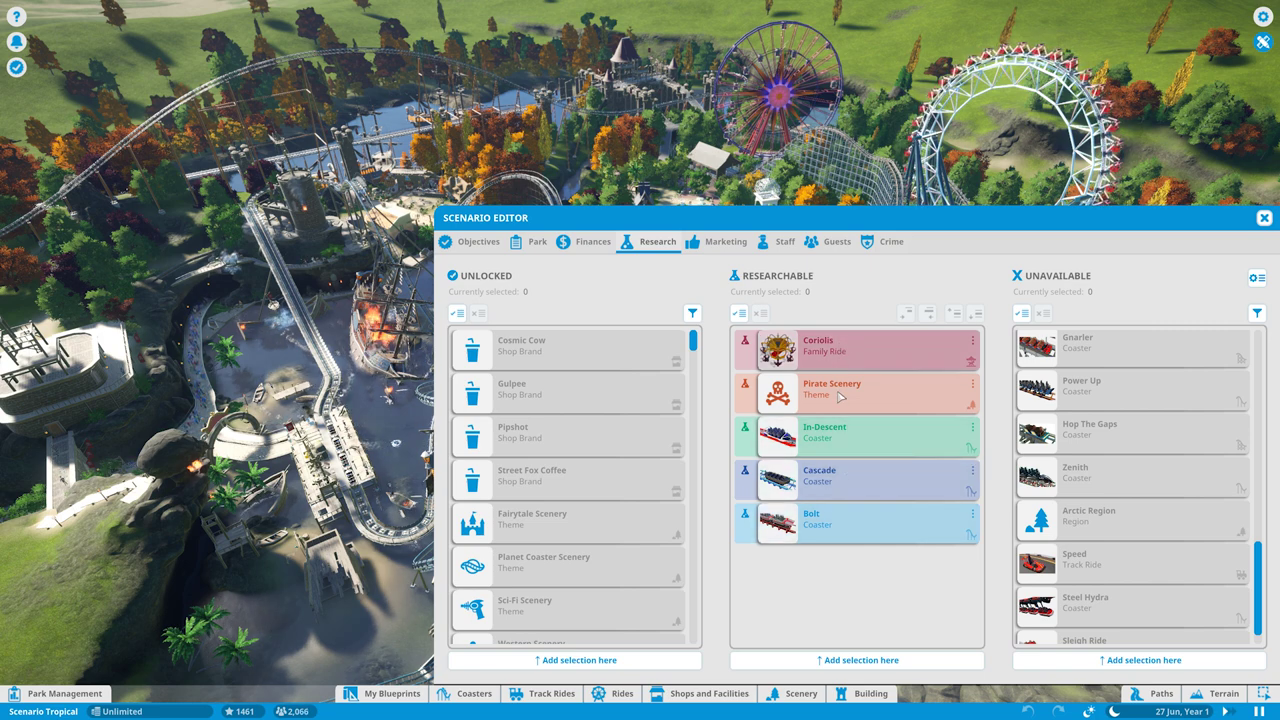
- Group the Cascade and Bolt coasters under In-Descent in the researchable items, and clear the selection
{"action": "left_click", "coordinate": [842, 438]}
{"action": "left_click", "coordinate": [847, 479]}
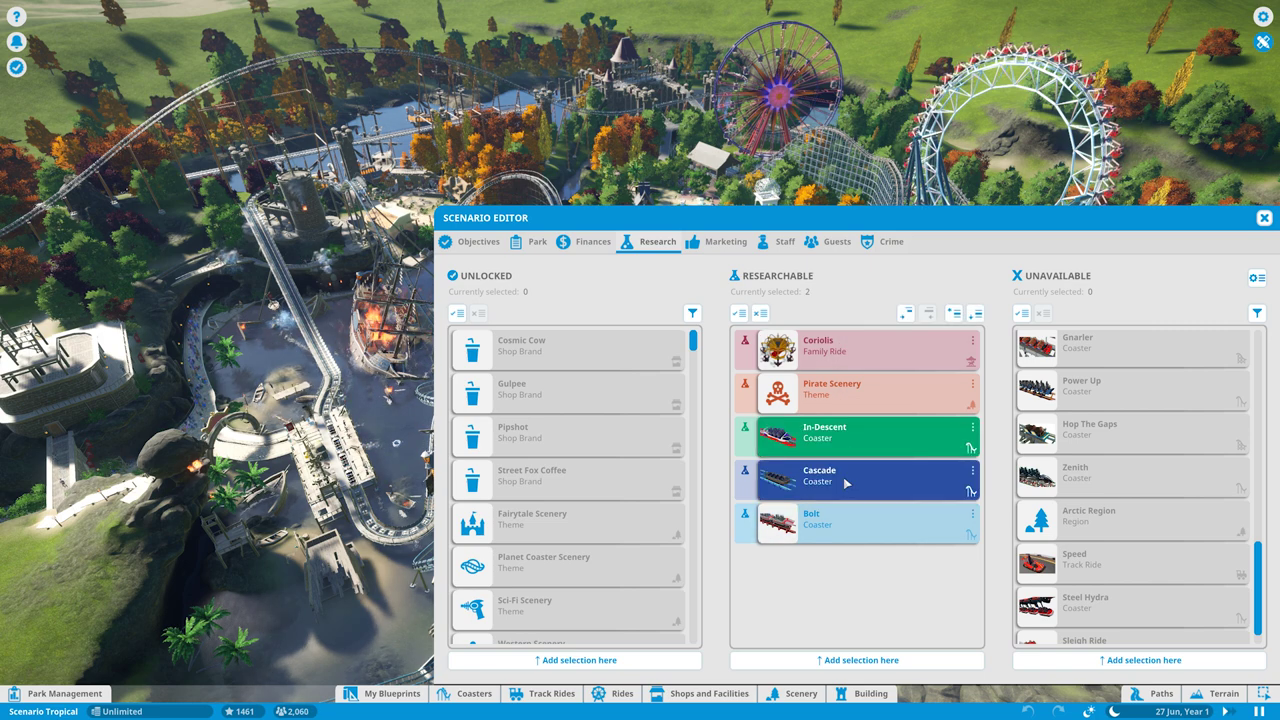
{"action": "left_click", "coordinate": [906, 314]}
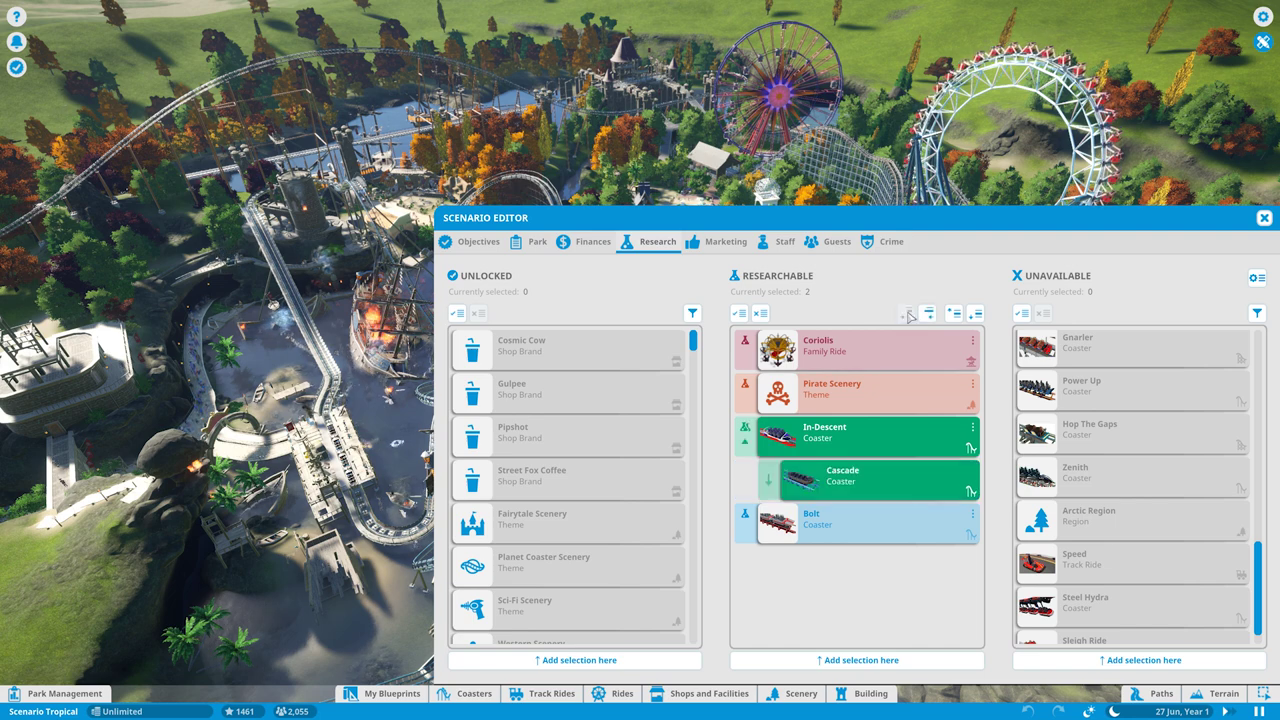
{"action": "left_click", "coordinate": [843, 520]}
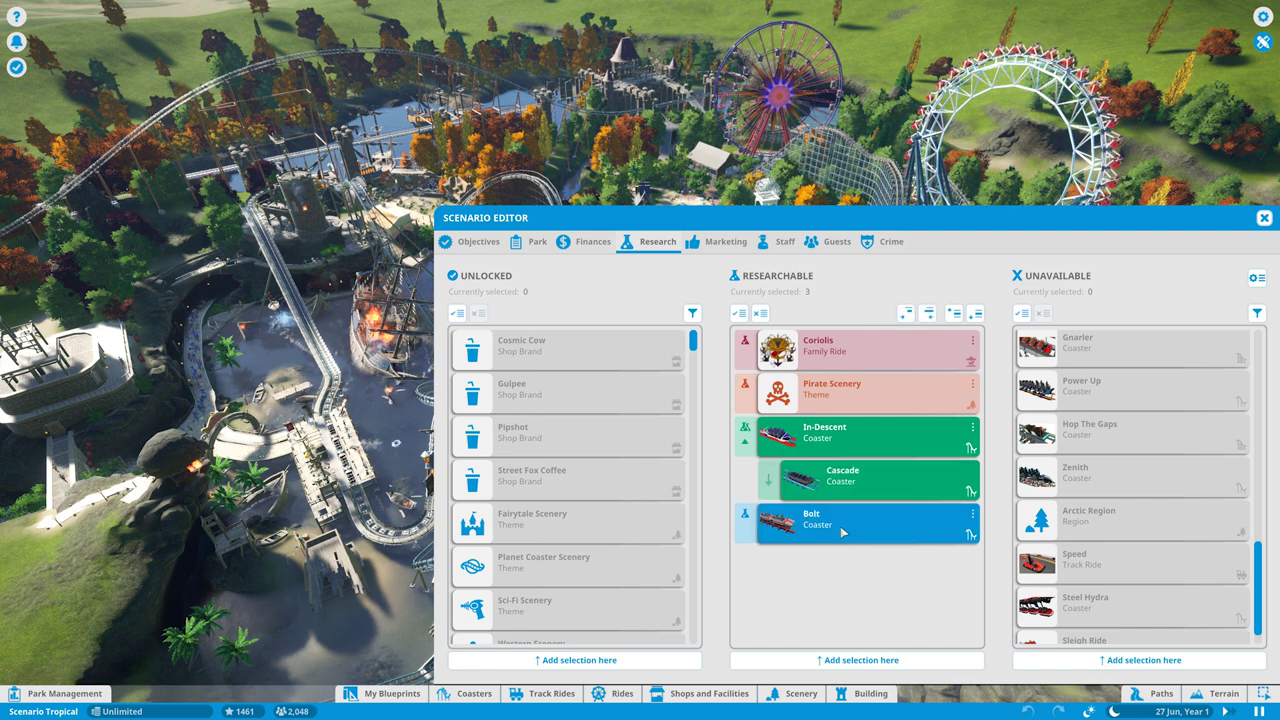
{"action": "left_click", "coordinate": [906, 314]}
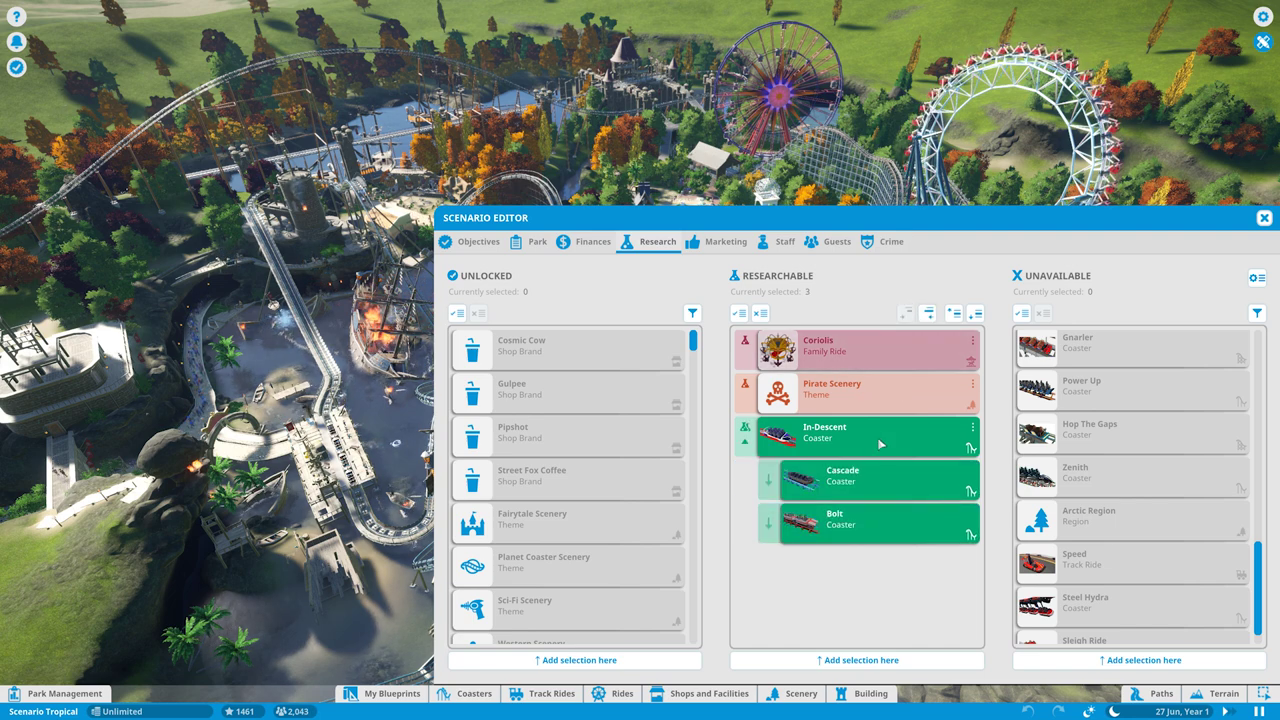
{"action": "left_click", "coordinate": [912, 600]}
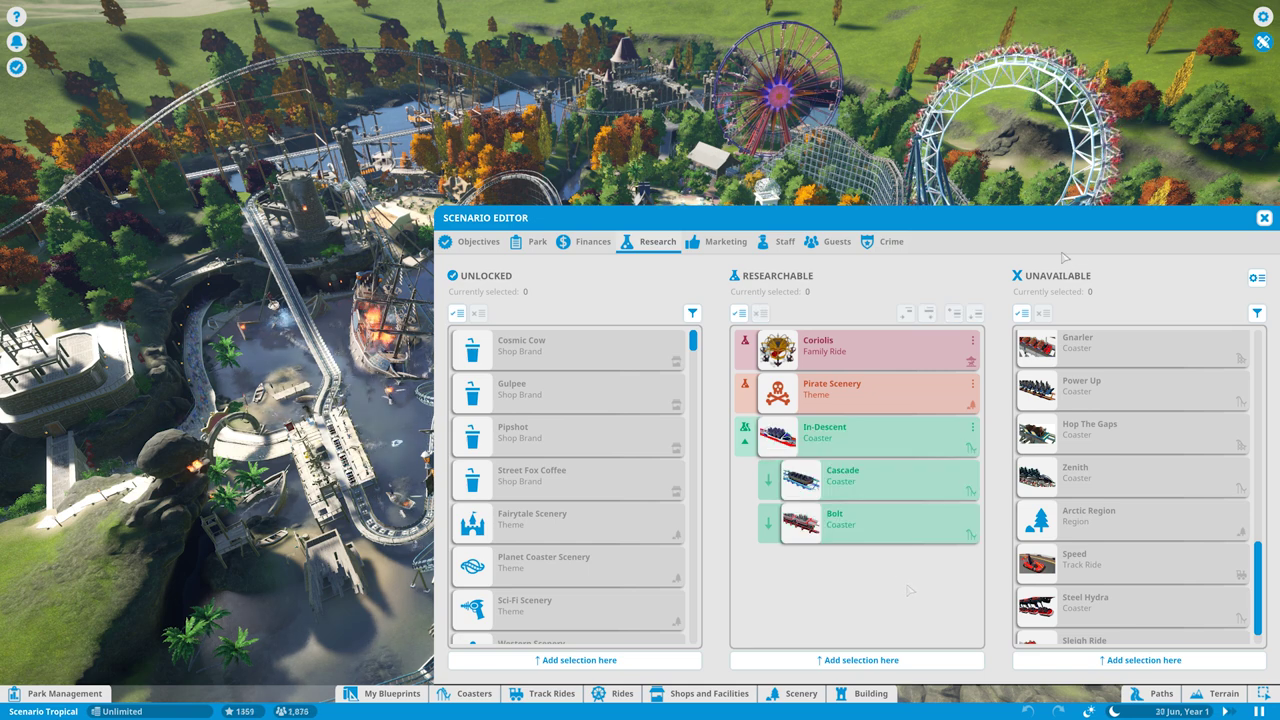
- Replace the whole research setup with the predefined Hard preset
{"action": "left_click", "coordinate": [1257, 280]}
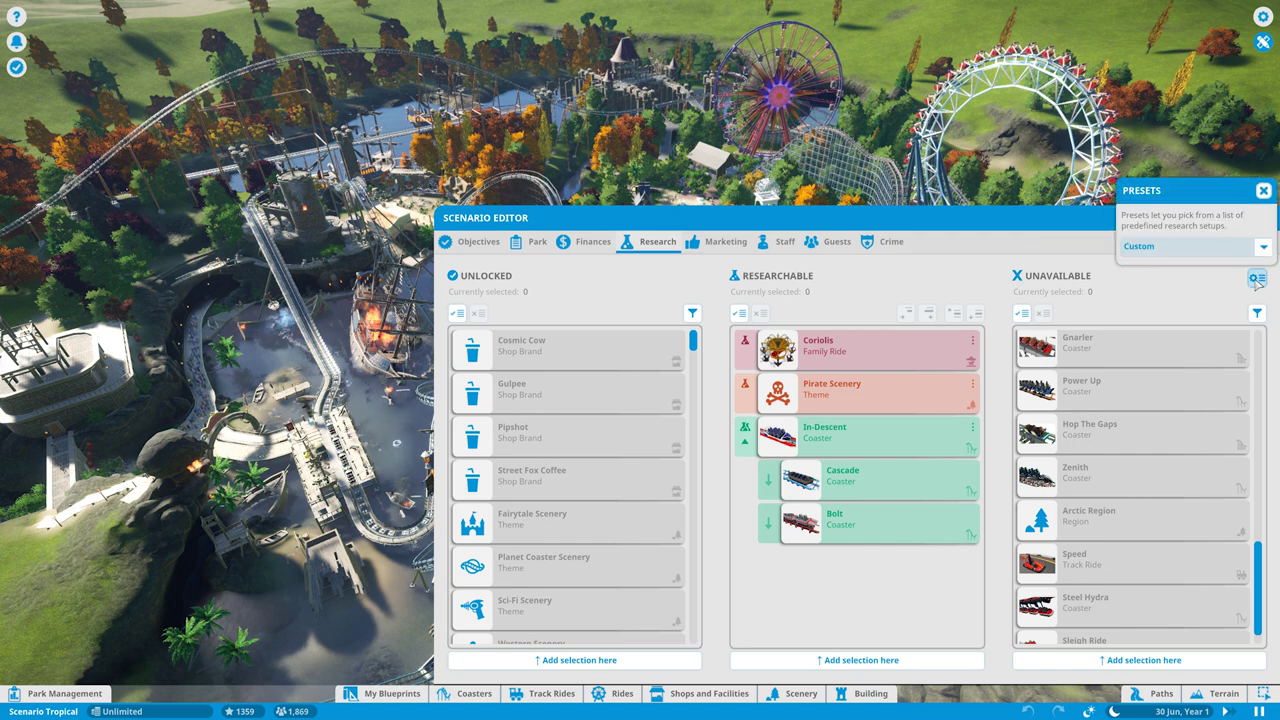
{"action": "left_click", "coordinate": [1263, 246]}
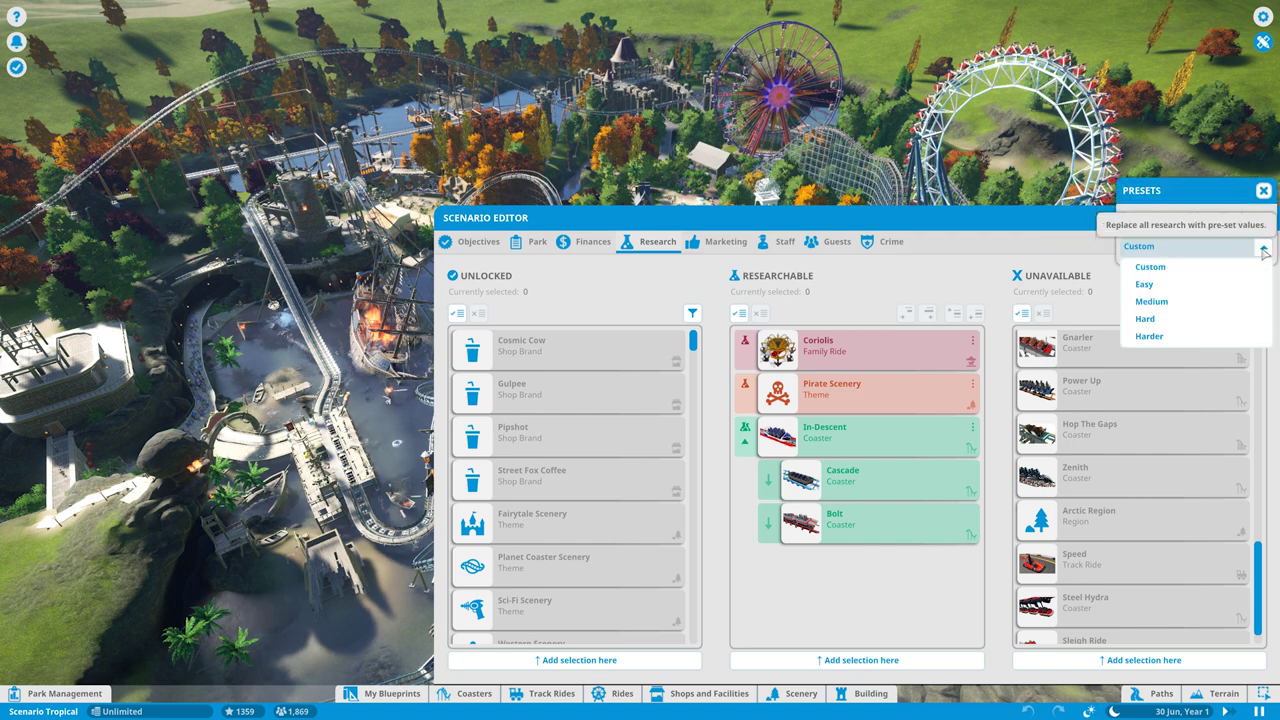
{"action": "left_click", "coordinate": [1197, 319]}
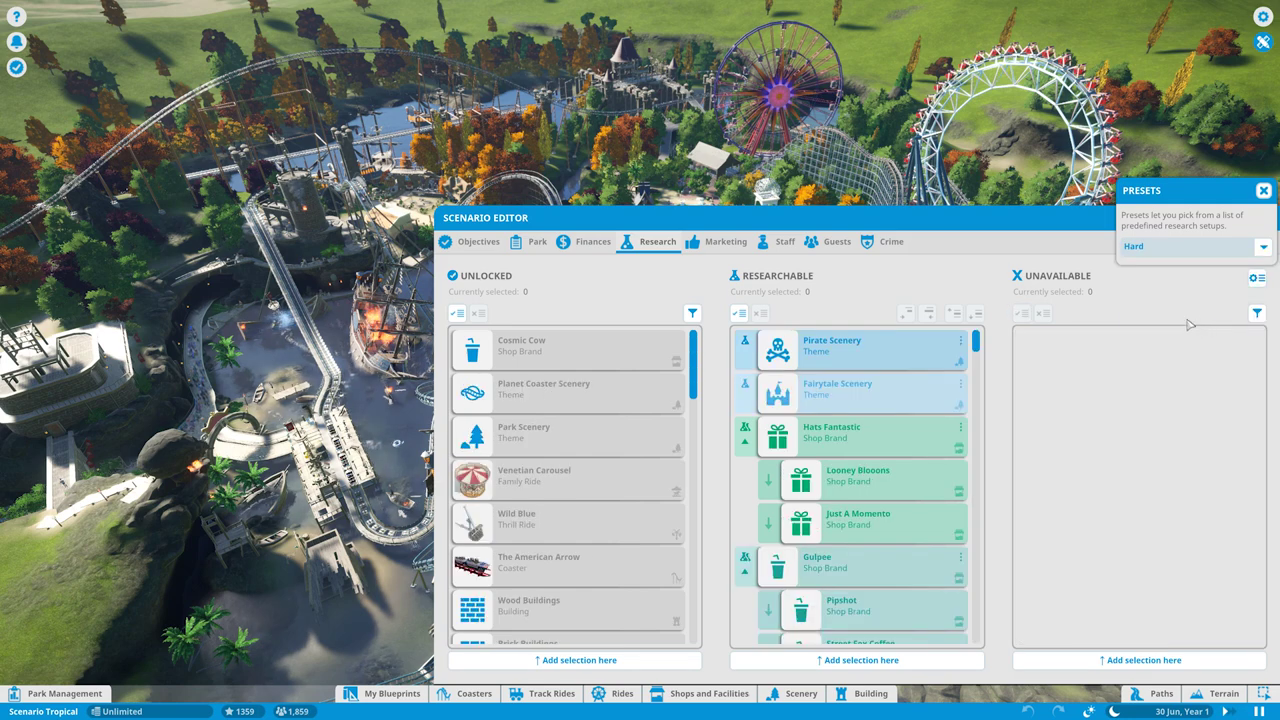
{"action": "left_click", "coordinate": [1264, 191]}
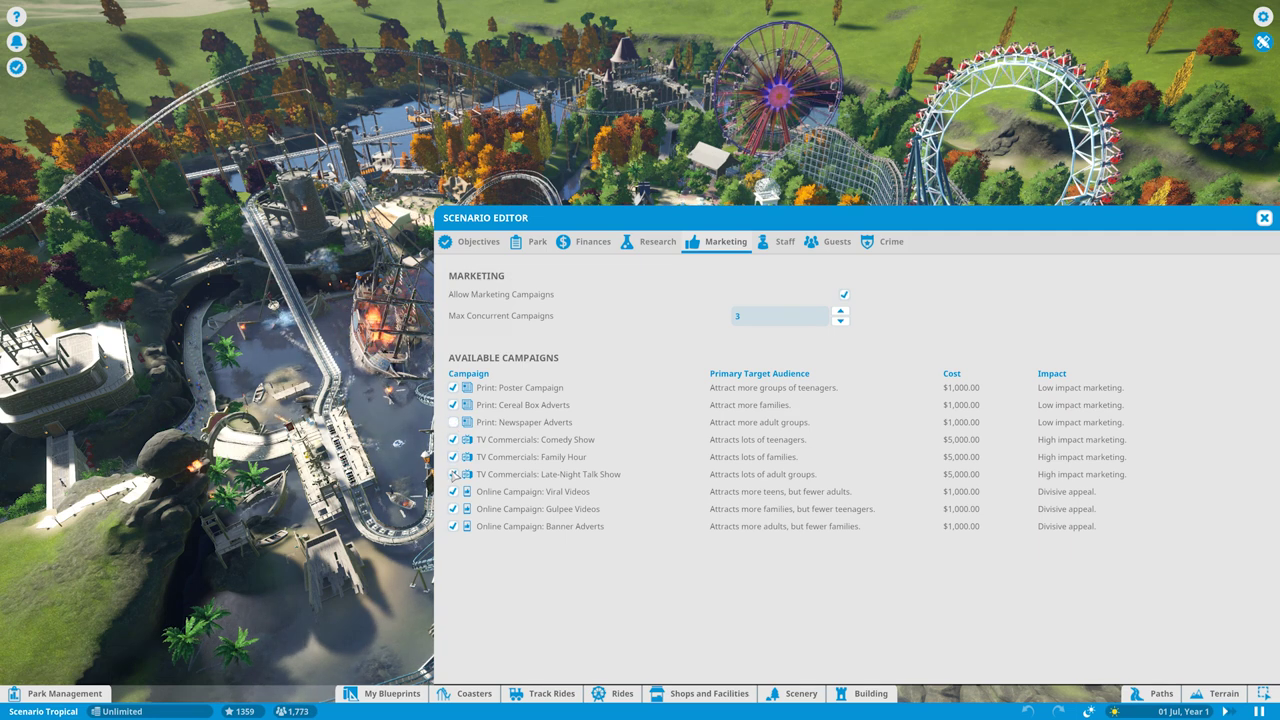
- Make the Banner Adverts online campaign unavailable, and raise the maximum concurrent campaigns to 4 before lowering it again
{"action": "left_click", "coordinate": [453, 527]}
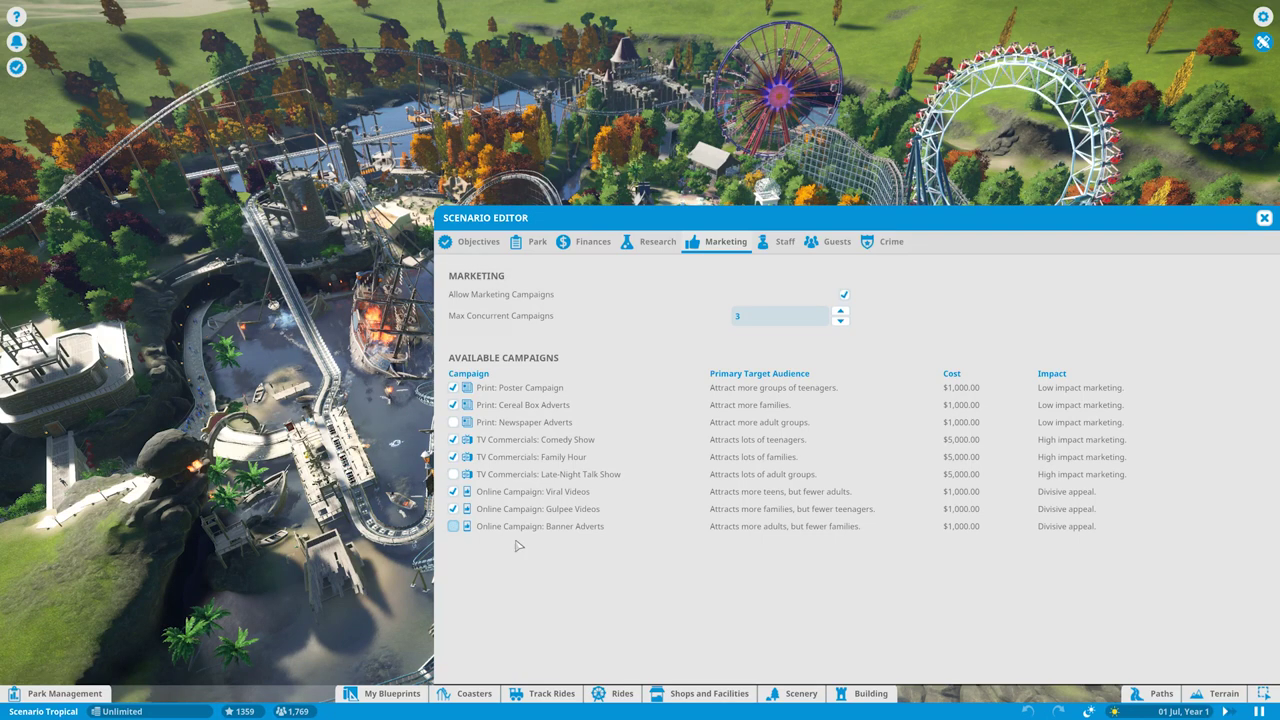
{"action": "left_click", "coordinate": [841, 311]}
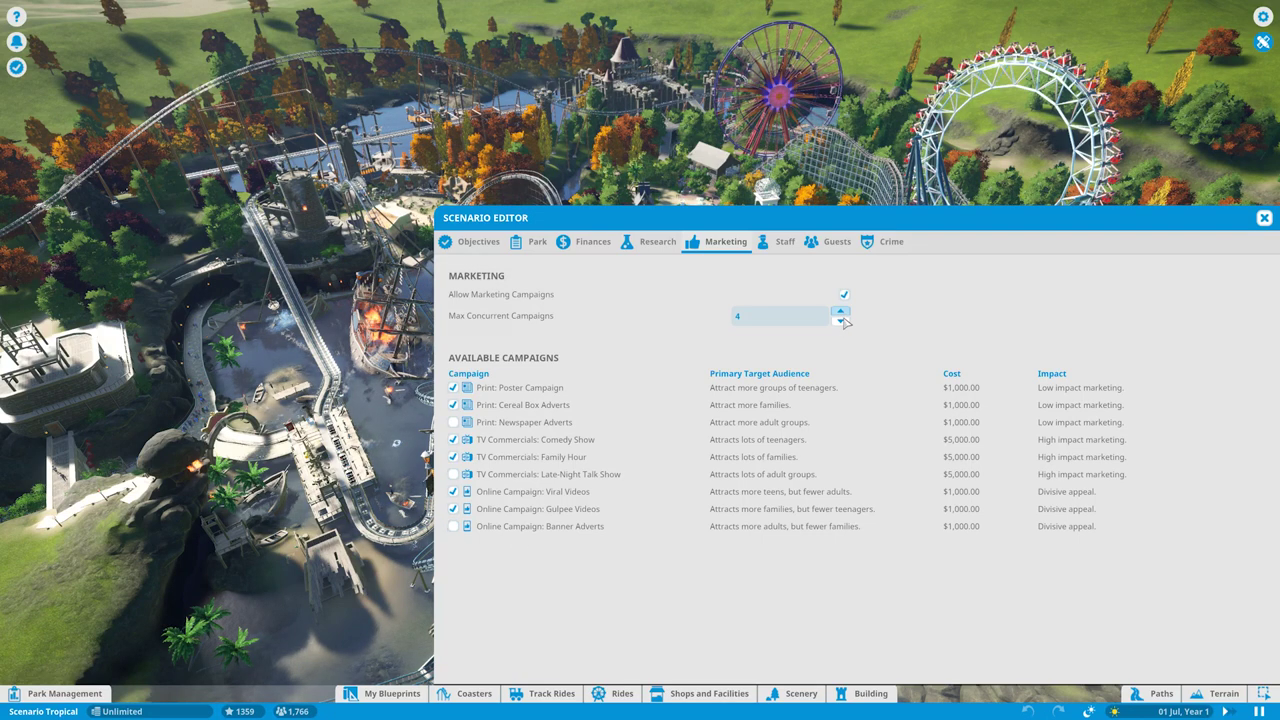
{"action": "left_click", "coordinate": [841, 320]}
{"action": "left_click", "coordinate": [841, 321]}
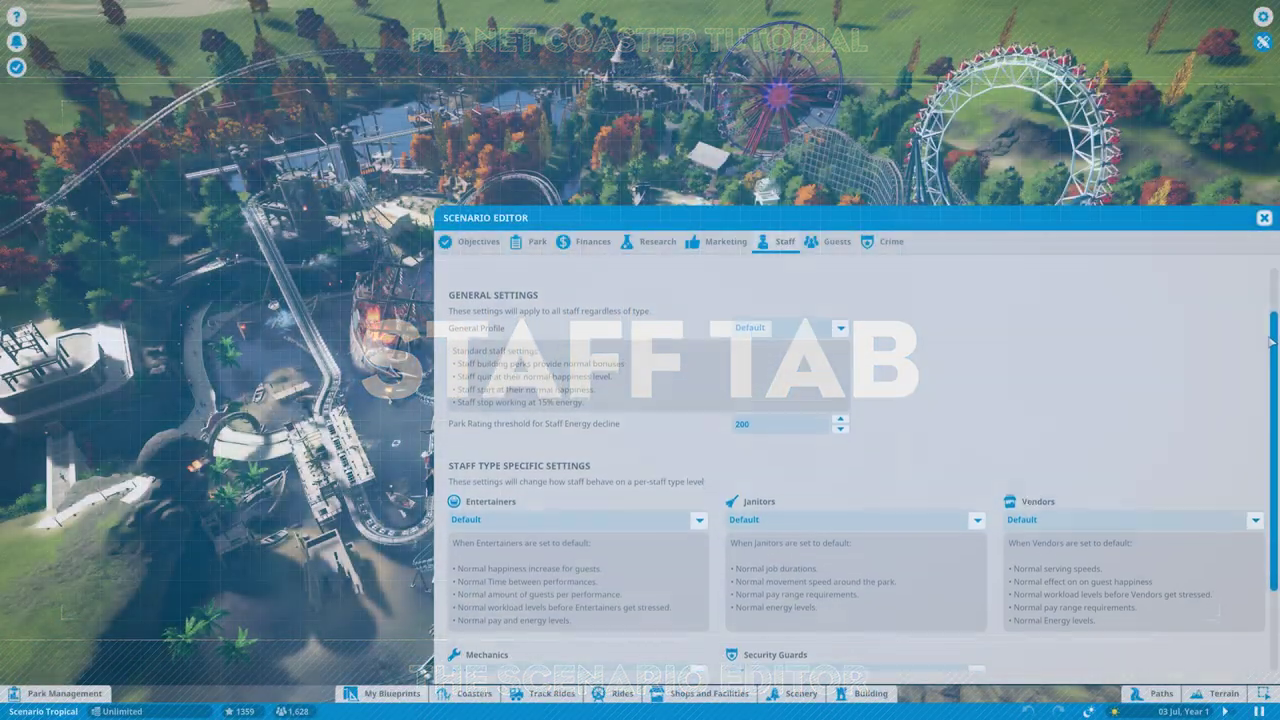
- Set the general staff profile to Easy and the entertainers' profile to Entitled
{"action": "left_click", "coordinate": [841, 322]}
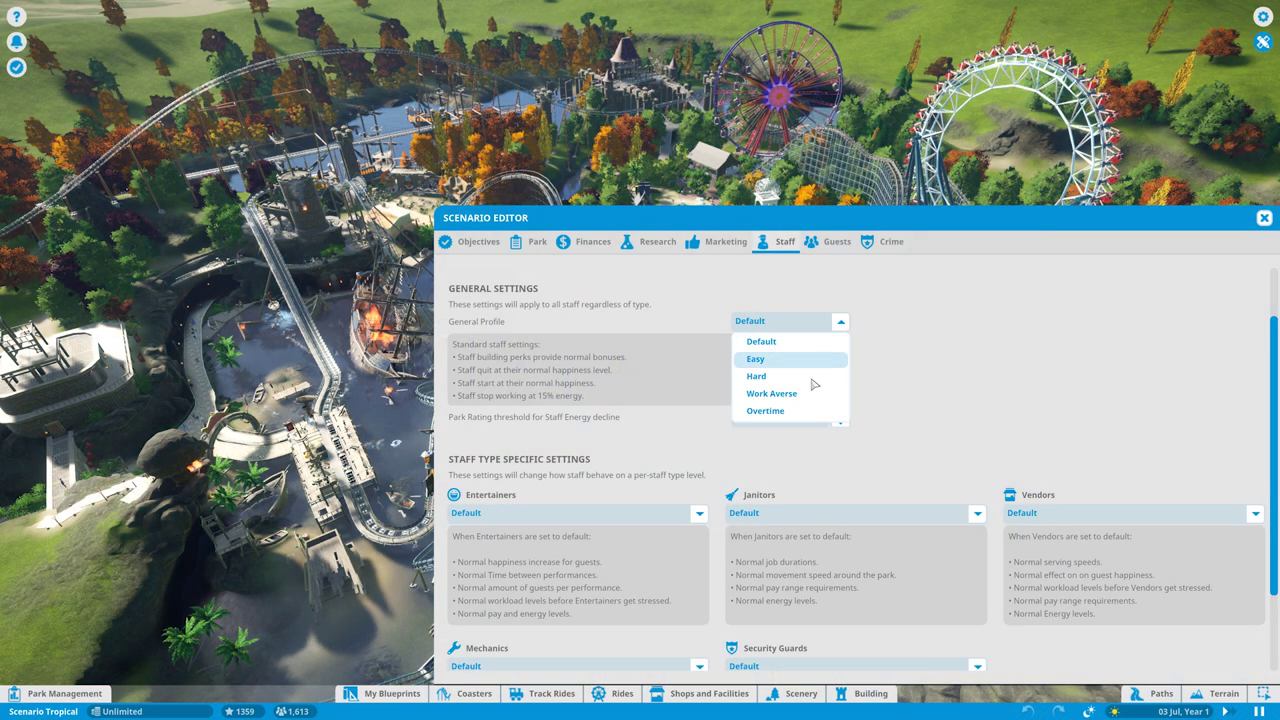
{"action": "left_click", "coordinate": [811, 360]}
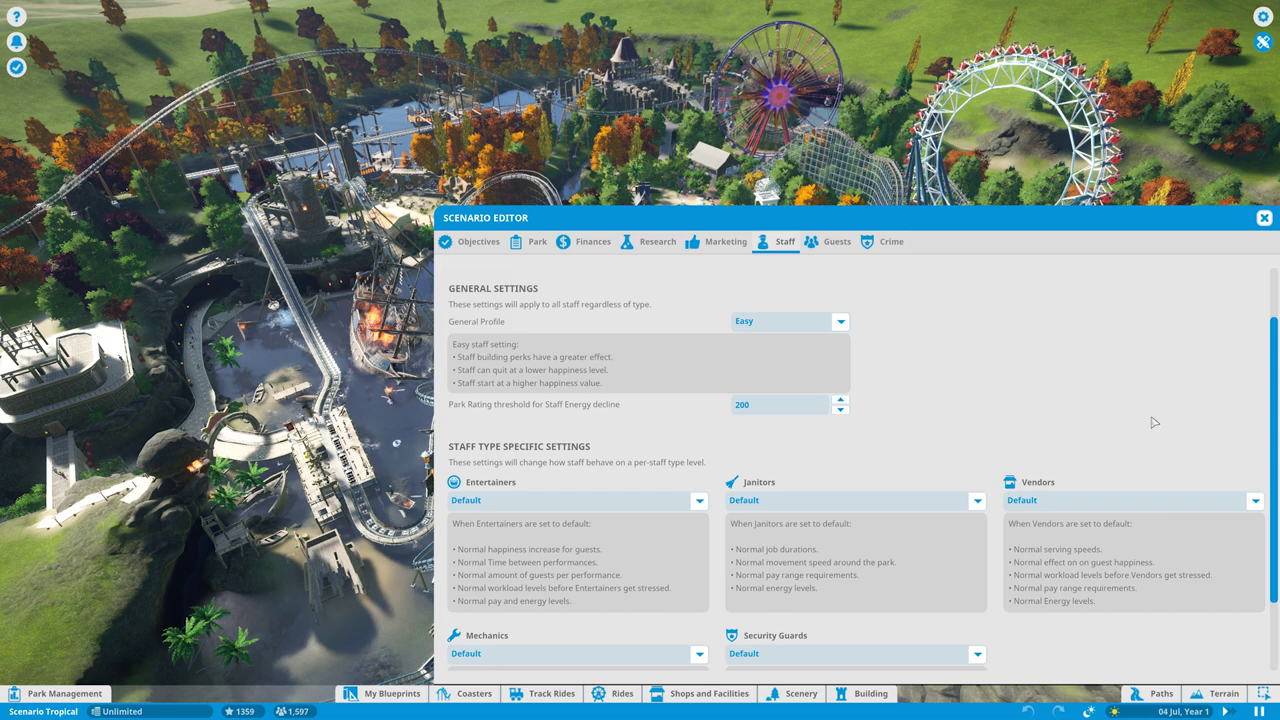
{"action": "scroll", "coordinate": [1264, 380], "scroll_direction": "down", "scroll_amount": 2}
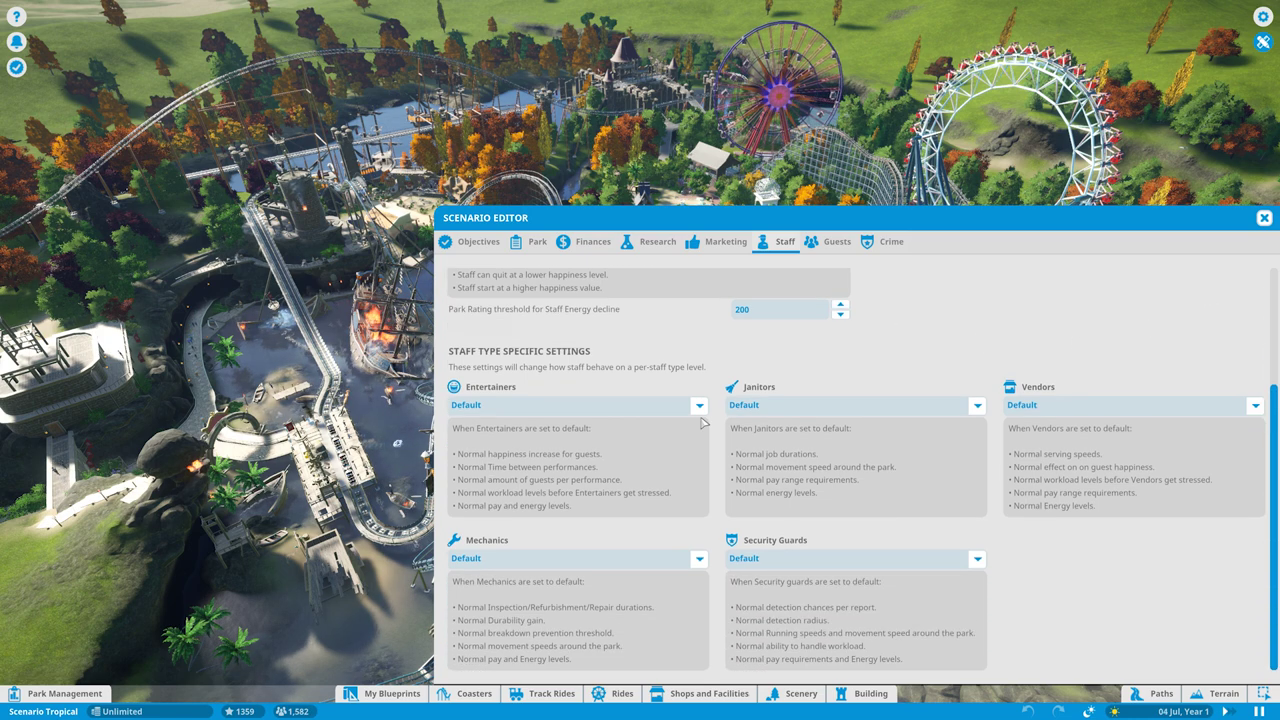
{"action": "left_click", "coordinate": [700, 406]}
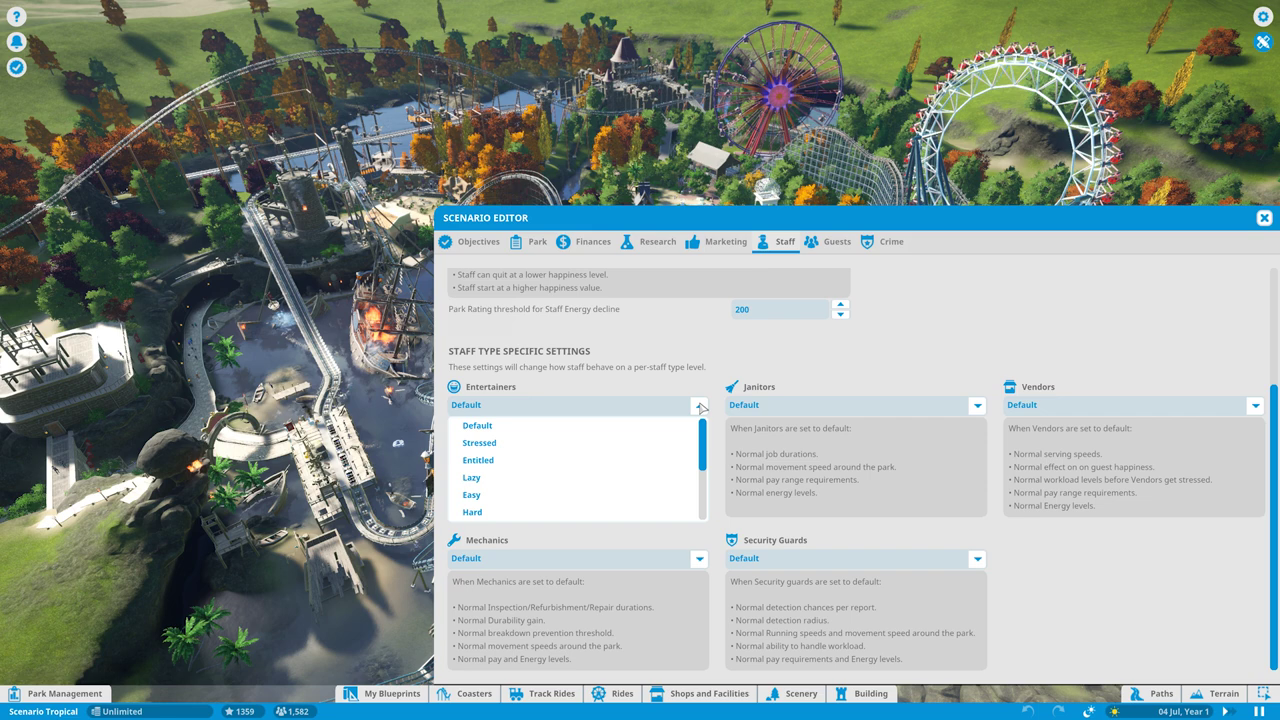
{"action": "left_click", "coordinate": [533, 461]}
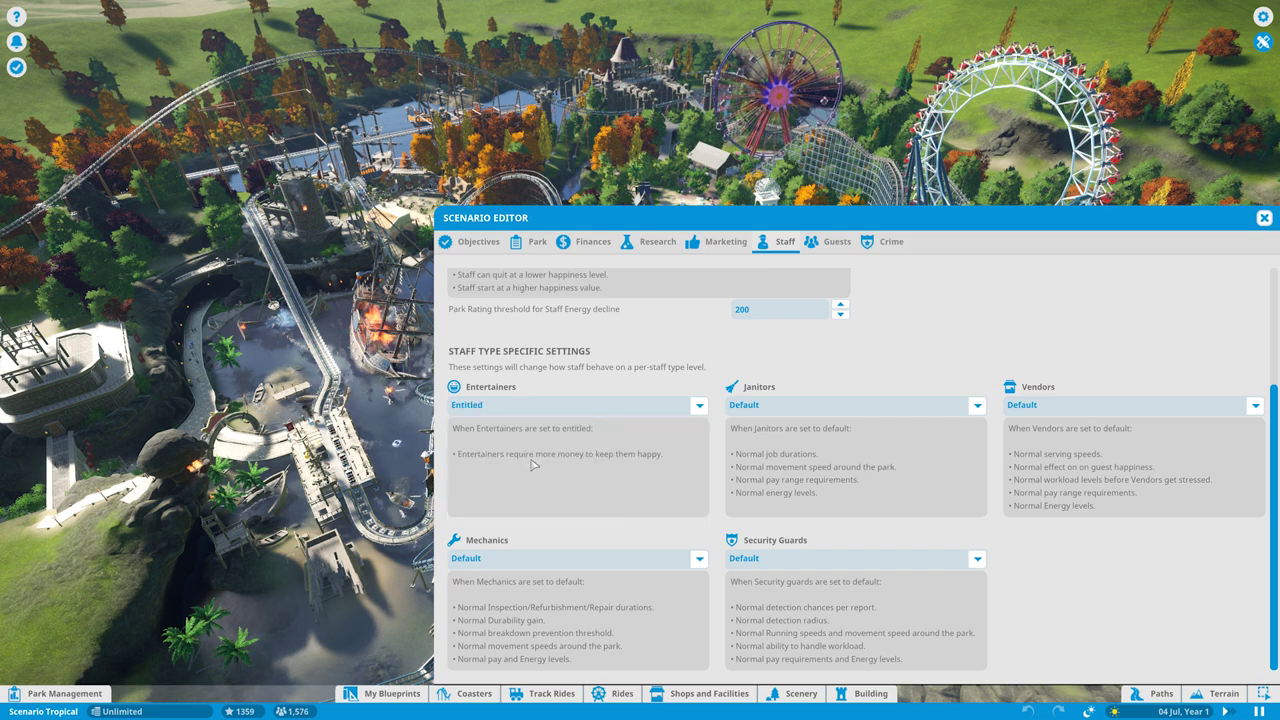
{"action": "left_click", "coordinate": [977, 406]}
{"action": "left_click_drag", "start_coordinate": [984, 445], "coordinate": [983, 483]}
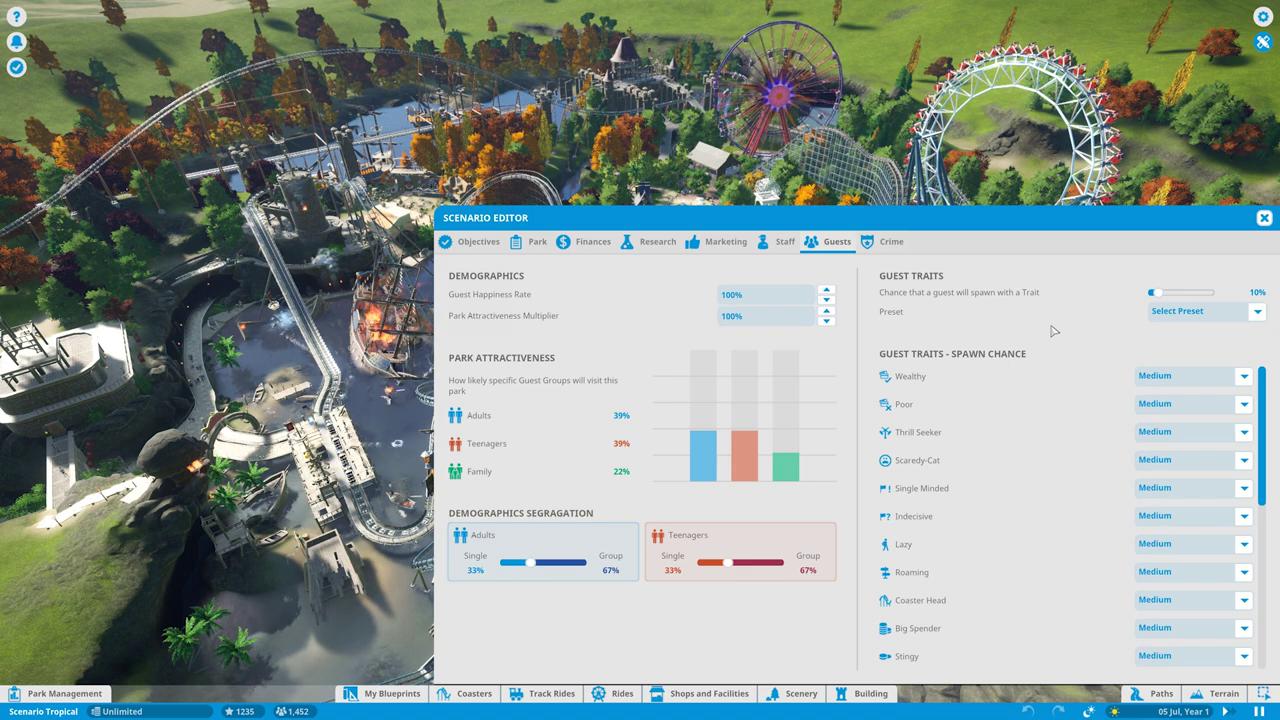
- Set the guest happiness rate to 80% and the park attractiveness multiplier to 40%
{"action": "left_click", "coordinate": [759, 295]}
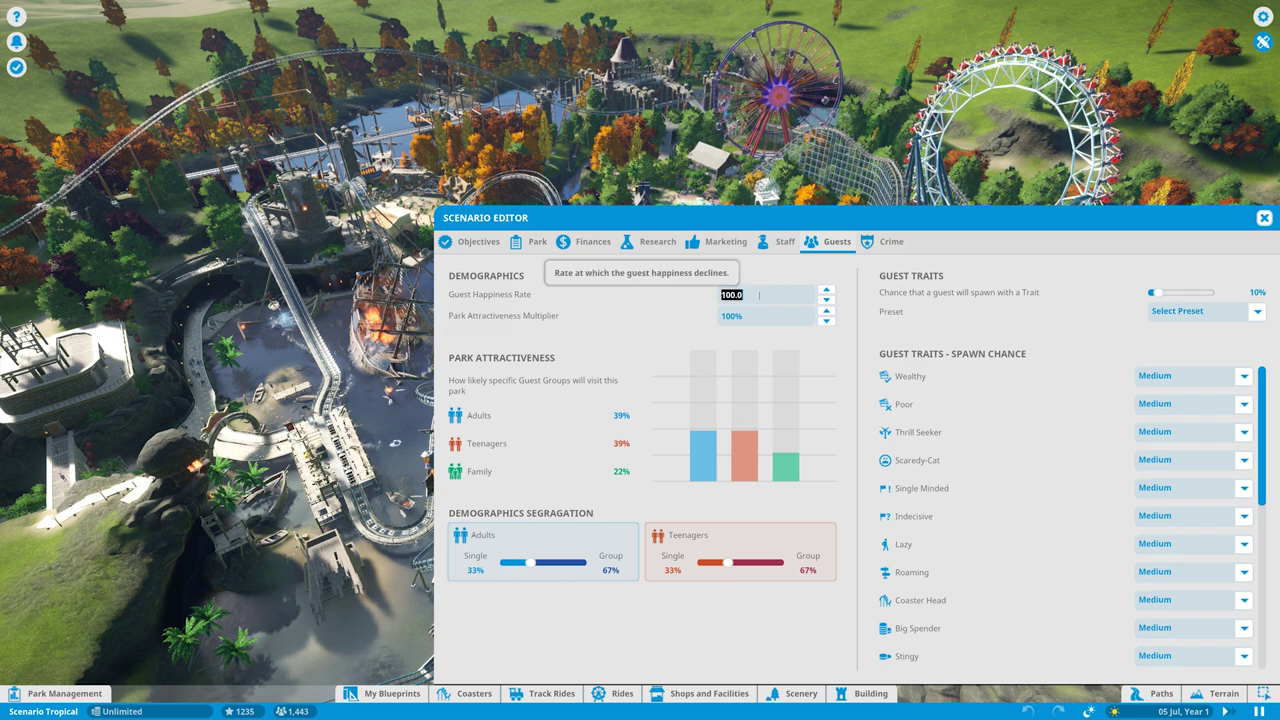
{"action": "key", "text": "Escape"}
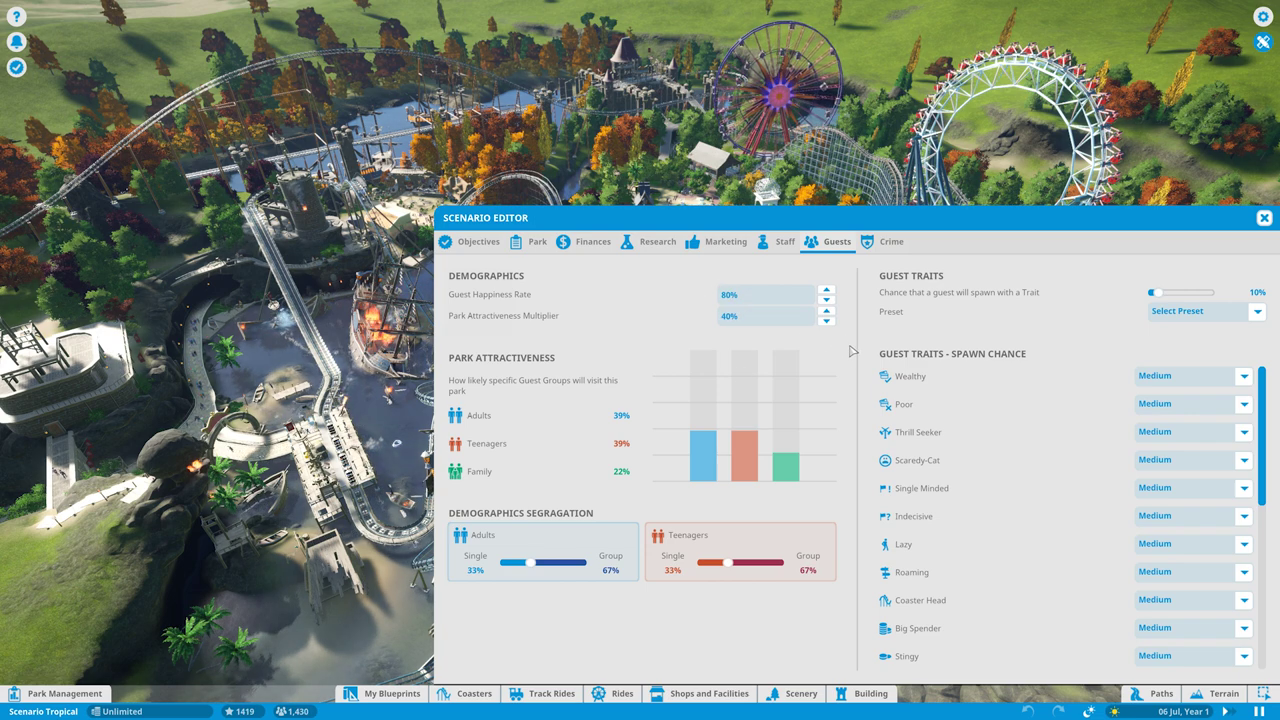
- Set park attractiveness to 69% adults, 31% teenagers and 0% families, with 37% of adults and 60% of teenagers visiting as singles
{"action": "left_click_drag", "start_coordinate": [746, 435], "coordinate": [718, 443]}
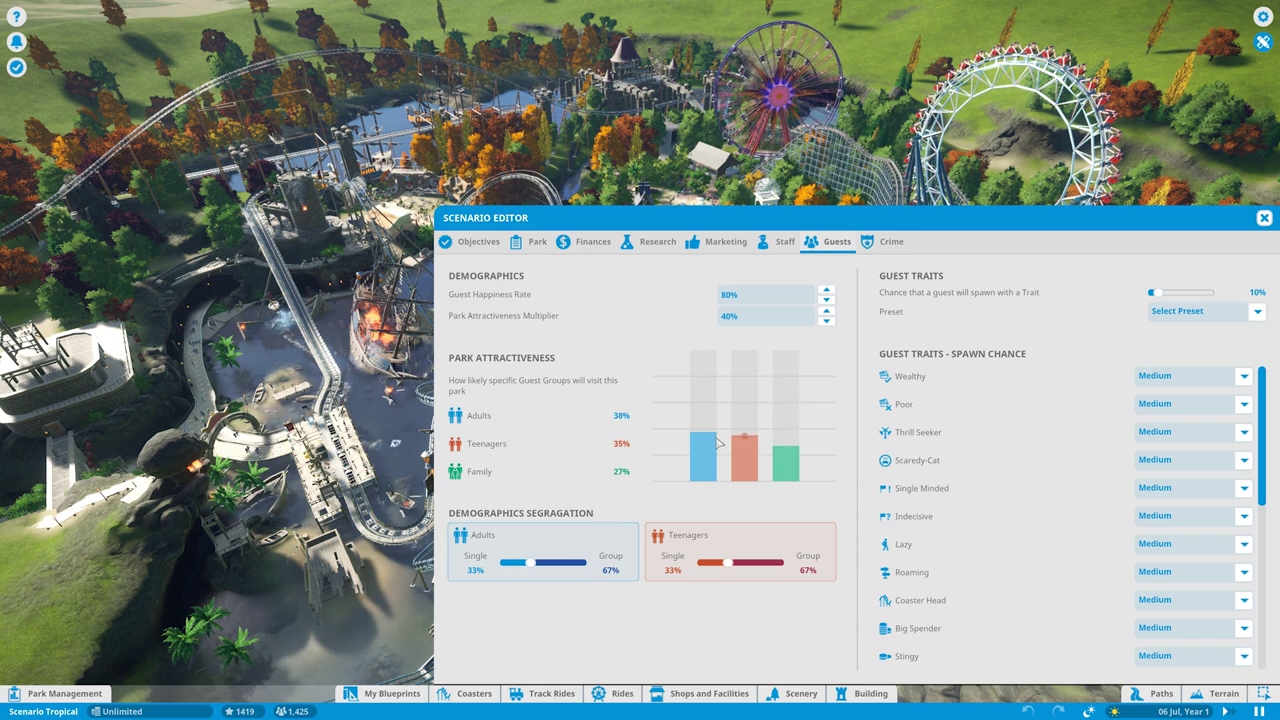
{"action": "mouse_move", "coordinate": [708, 415]}
{"action": "left_mouse_down"}
{"action": "mouse_move", "coordinate": [709, 381]}
{"action": "mouse_move", "coordinate": [714, 402]}
{"action": "left_mouse_up"}
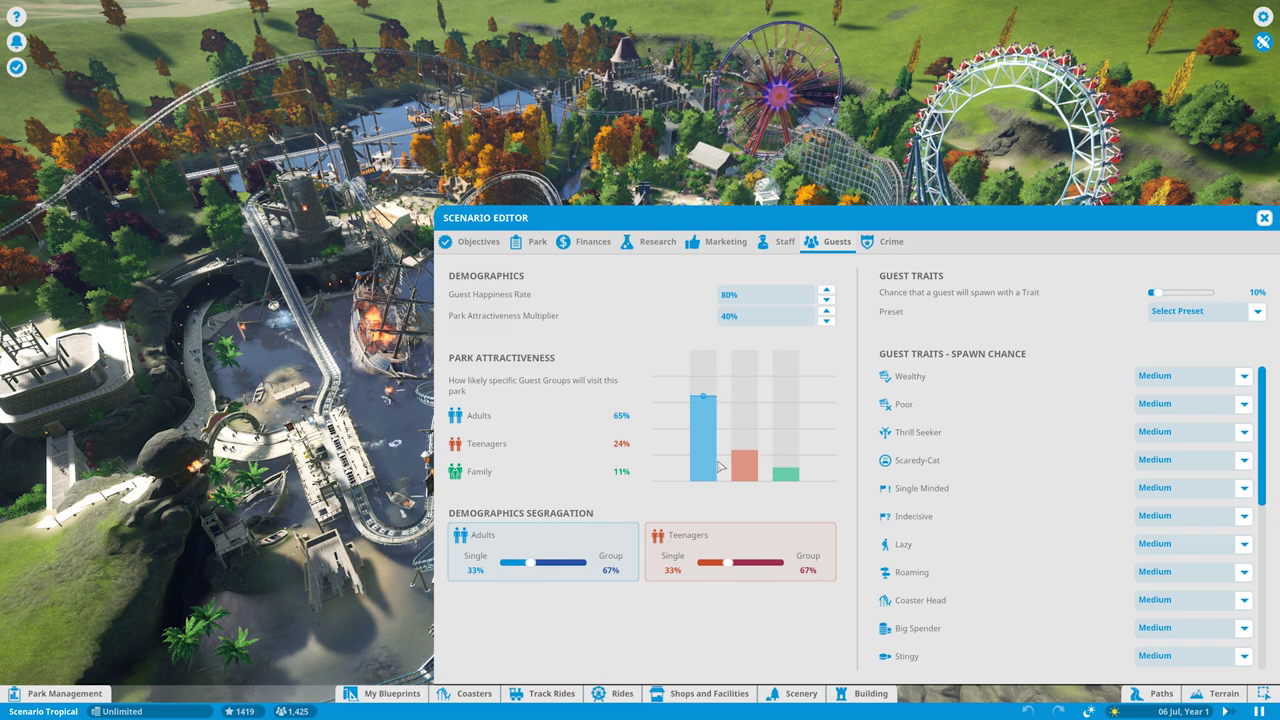
{"action": "left_click_drag", "start_coordinate": [789, 473], "coordinate": [791, 493]}
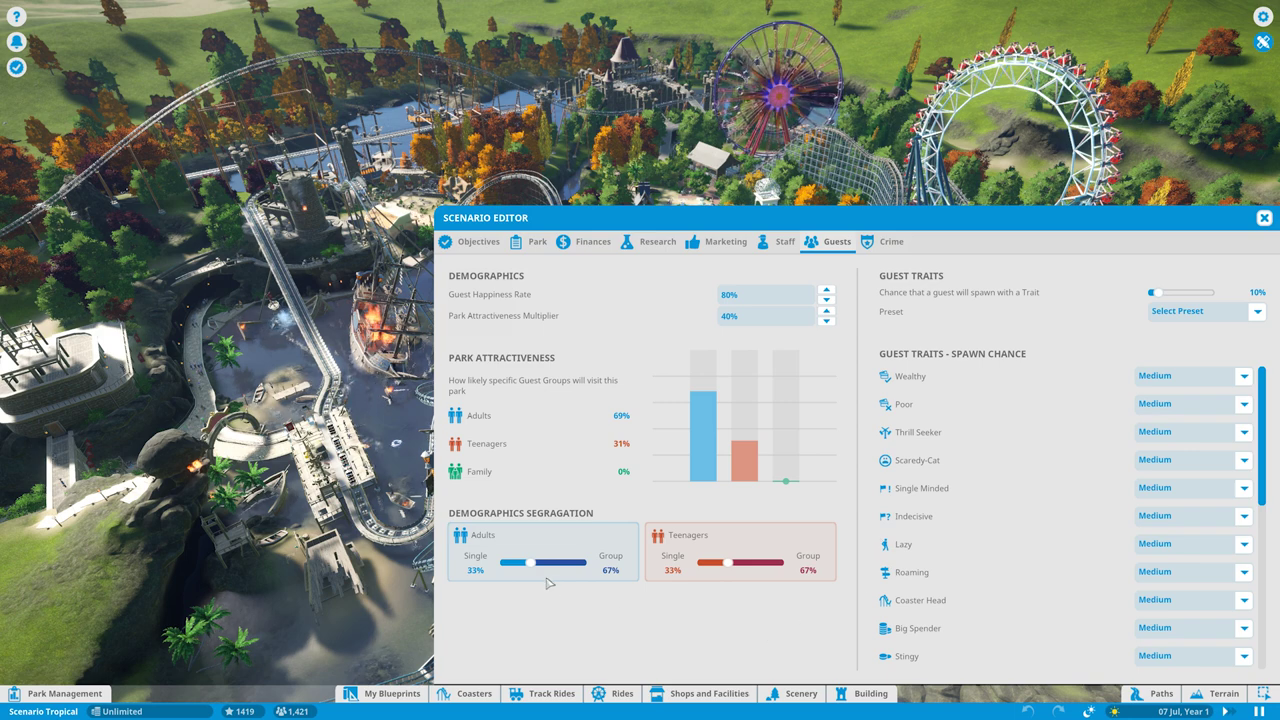
{"action": "mouse_move", "coordinate": [534, 566]}
{"action": "left_mouse_down"}
{"action": "mouse_move", "coordinate": [566, 566]}
{"action": "mouse_move", "coordinate": [533, 566]}
{"action": "left_mouse_up"}
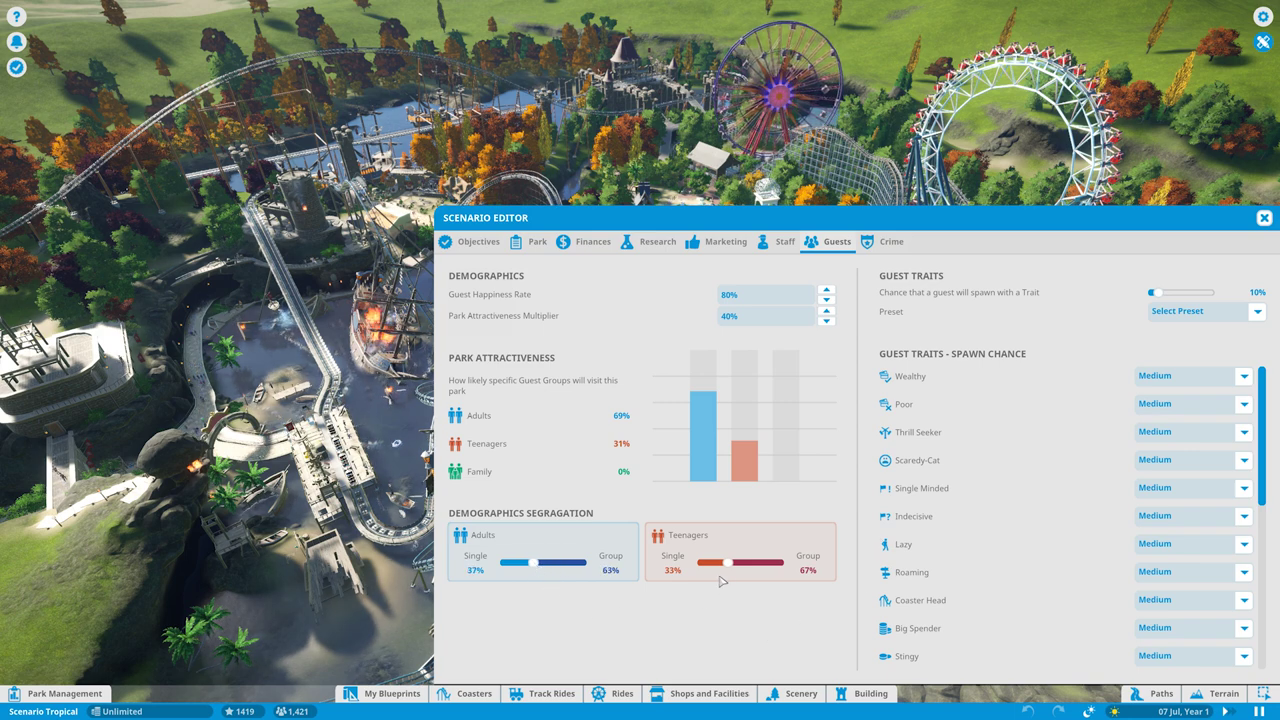
{"action": "left_click_drag", "start_coordinate": [731, 567], "coordinate": [748, 567]}
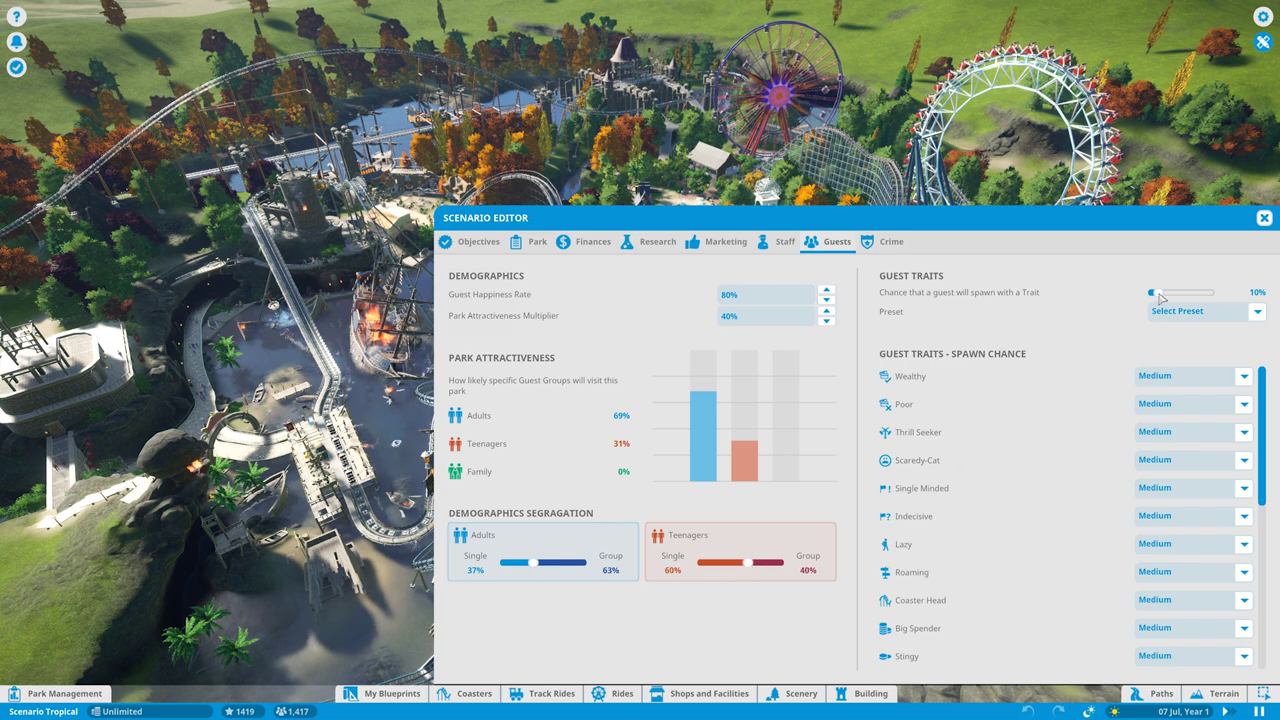
- Set the chance that a guest spawns with a trait to 42%, and apply the Medium trait preset
{"action": "left_click", "coordinate": [1257, 314]}
{"action": "left_click", "coordinate": [1259, 316]}
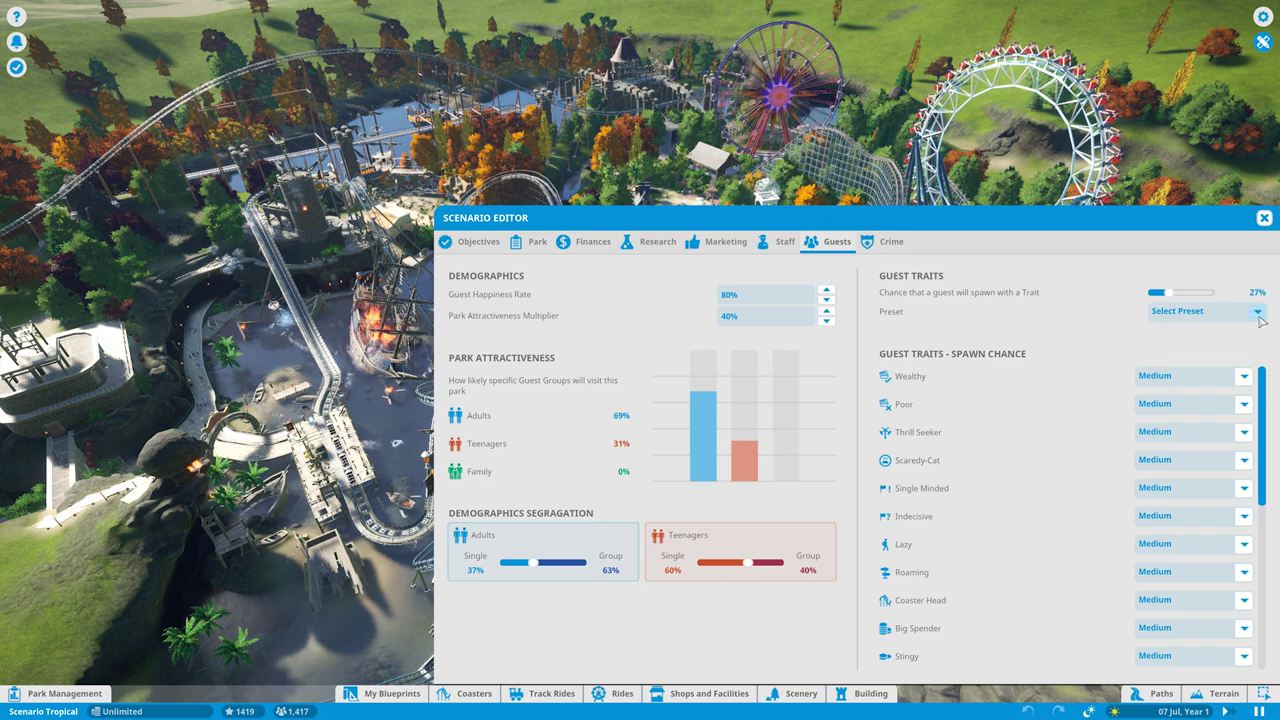
{"action": "left_click_drag", "start_coordinate": [1168, 293], "coordinate": [1179, 297]}
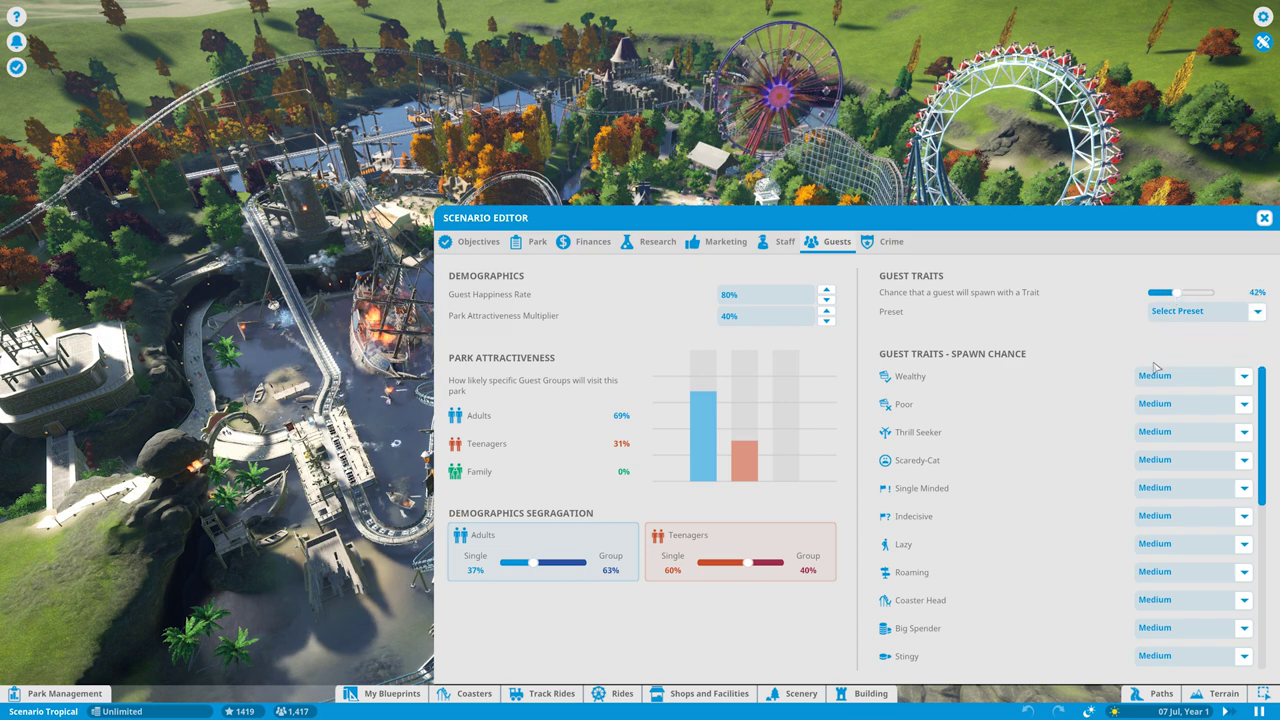
{"action": "mouse_move", "coordinate": [1264, 388]}
{"action": "left_mouse_down"}
{"action": "mouse_move", "coordinate": [1262, 466]}
{"action": "mouse_move", "coordinate": [1262, 372]}
{"action": "left_mouse_up"}
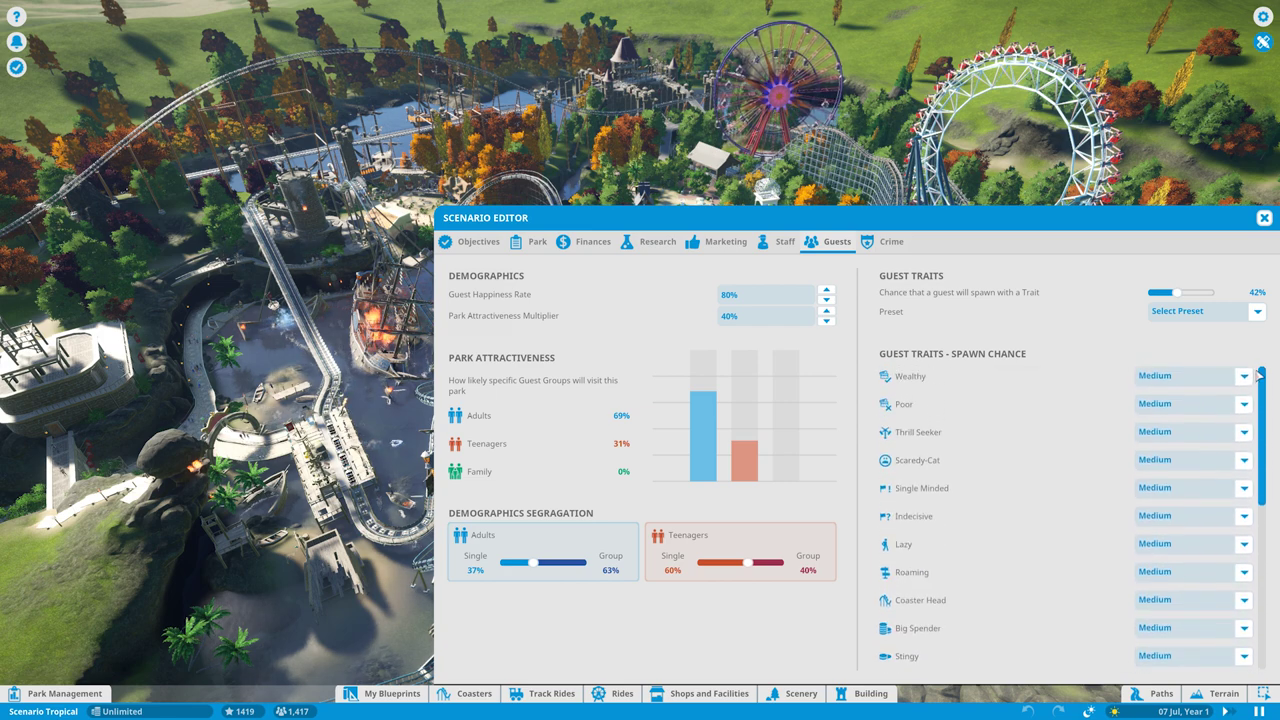
{"action": "left_click", "coordinate": [1256, 313]}
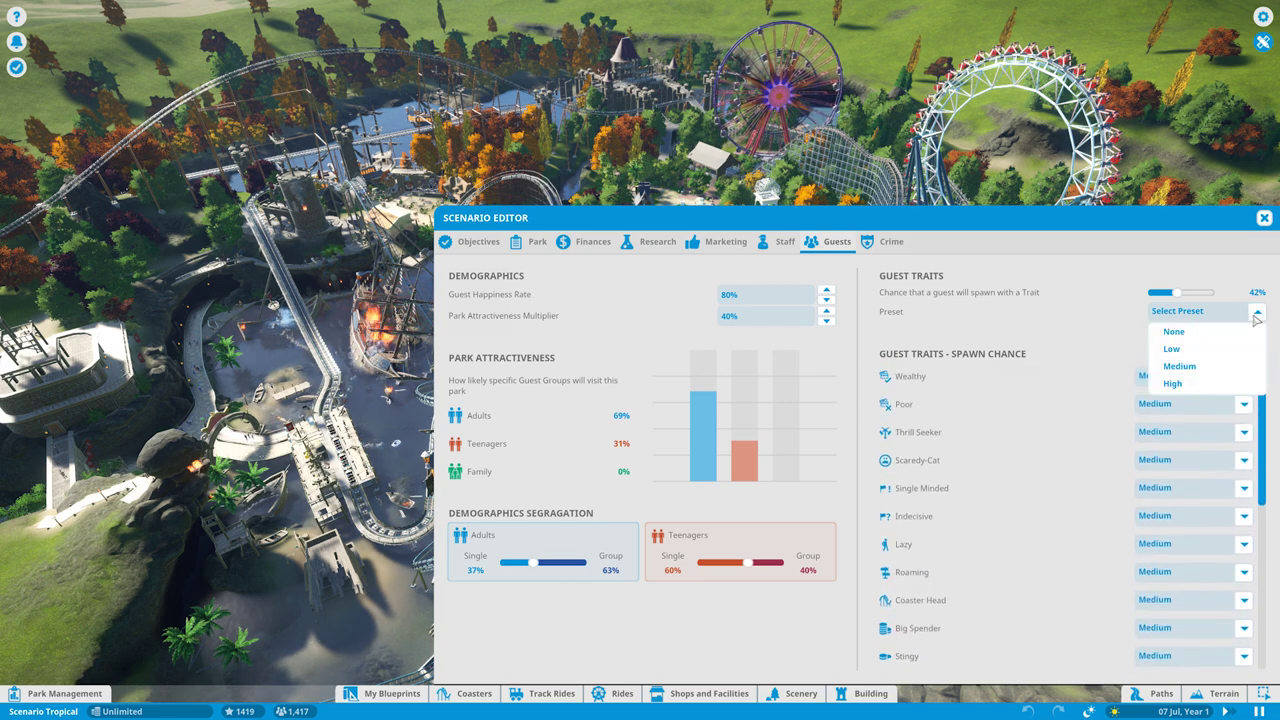
{"action": "left_click", "coordinate": [1180, 367]}
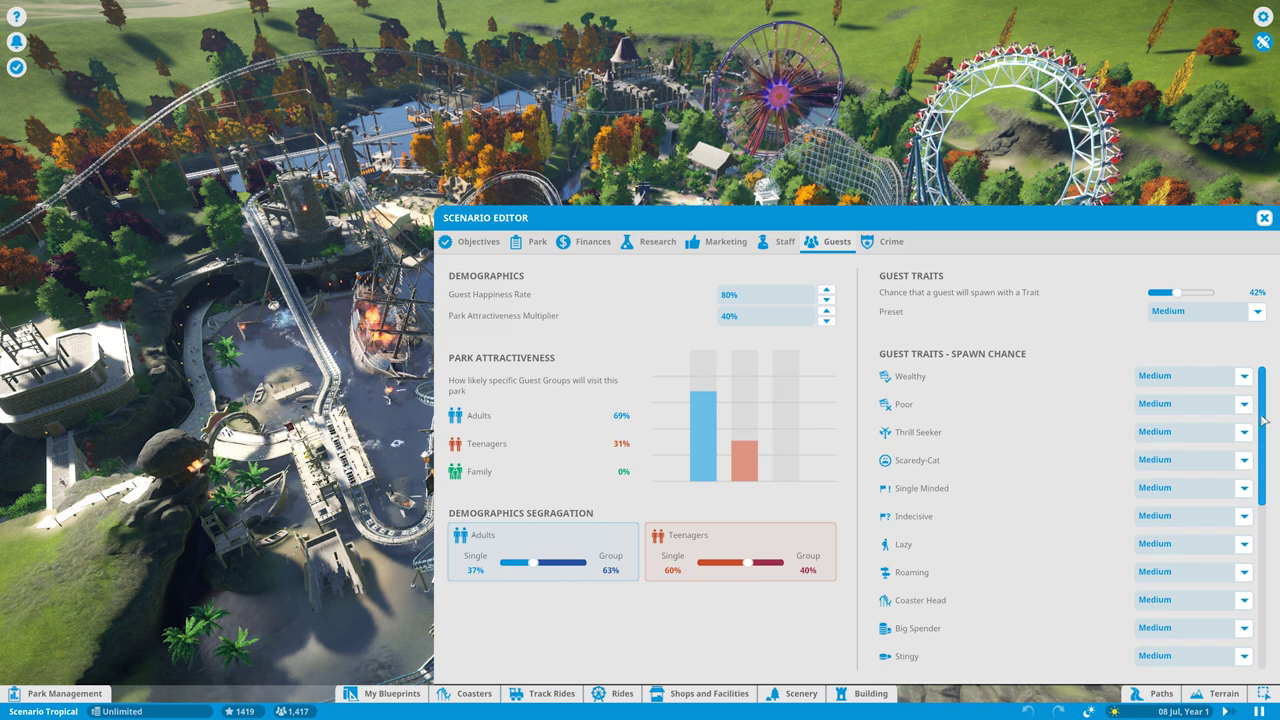
- Set the spawn chance of the Single Minded guest trait to None and of Scaredy-Cat to High
{"action": "left_click_drag", "start_coordinate": [1263, 421], "coordinate": [1244, 505]}
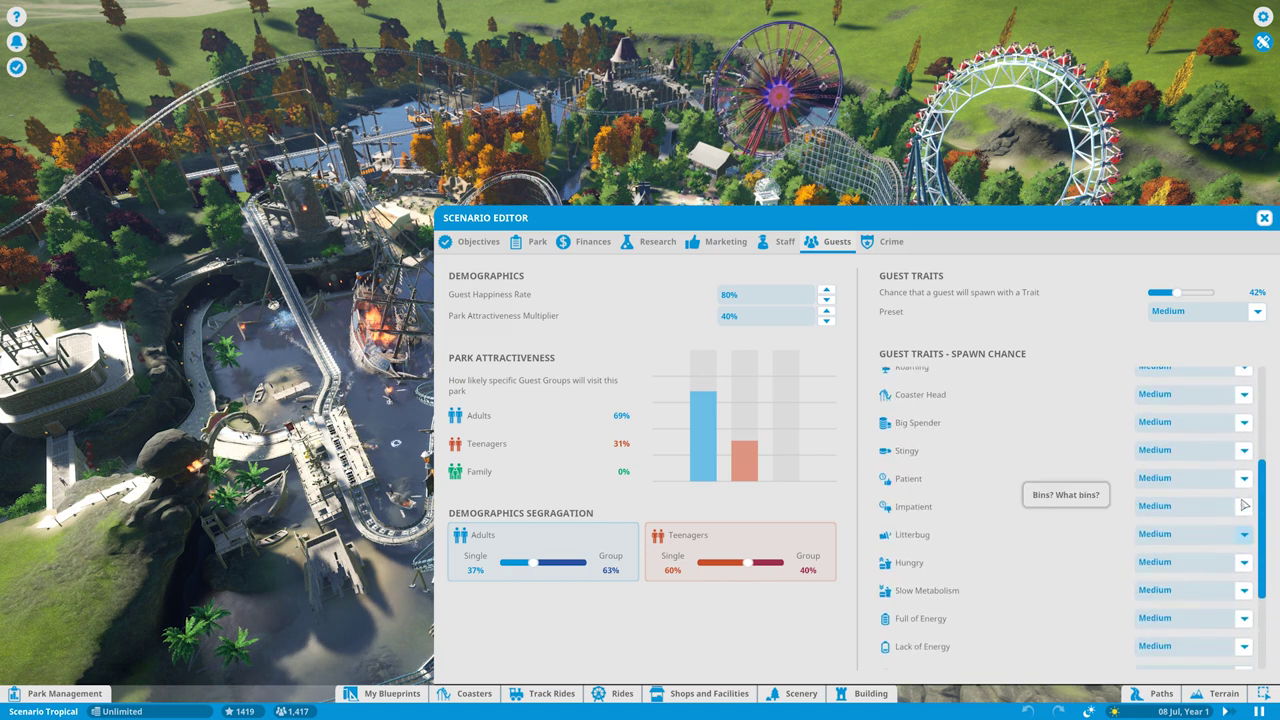
{"action": "scroll", "coordinate": [1244, 505], "scroll_direction": "up", "scroll_amount": 5}
{"action": "left_click", "coordinate": [1245, 460]}
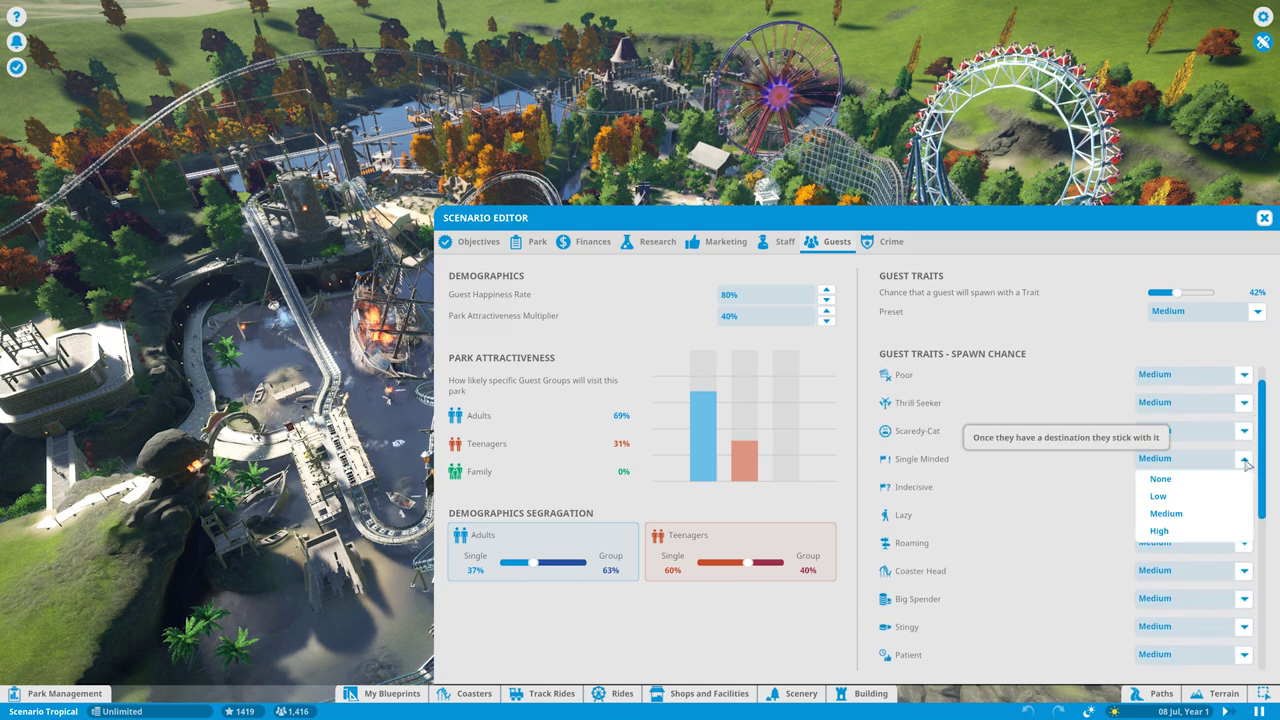
{"action": "left_click", "coordinate": [1160, 479]}
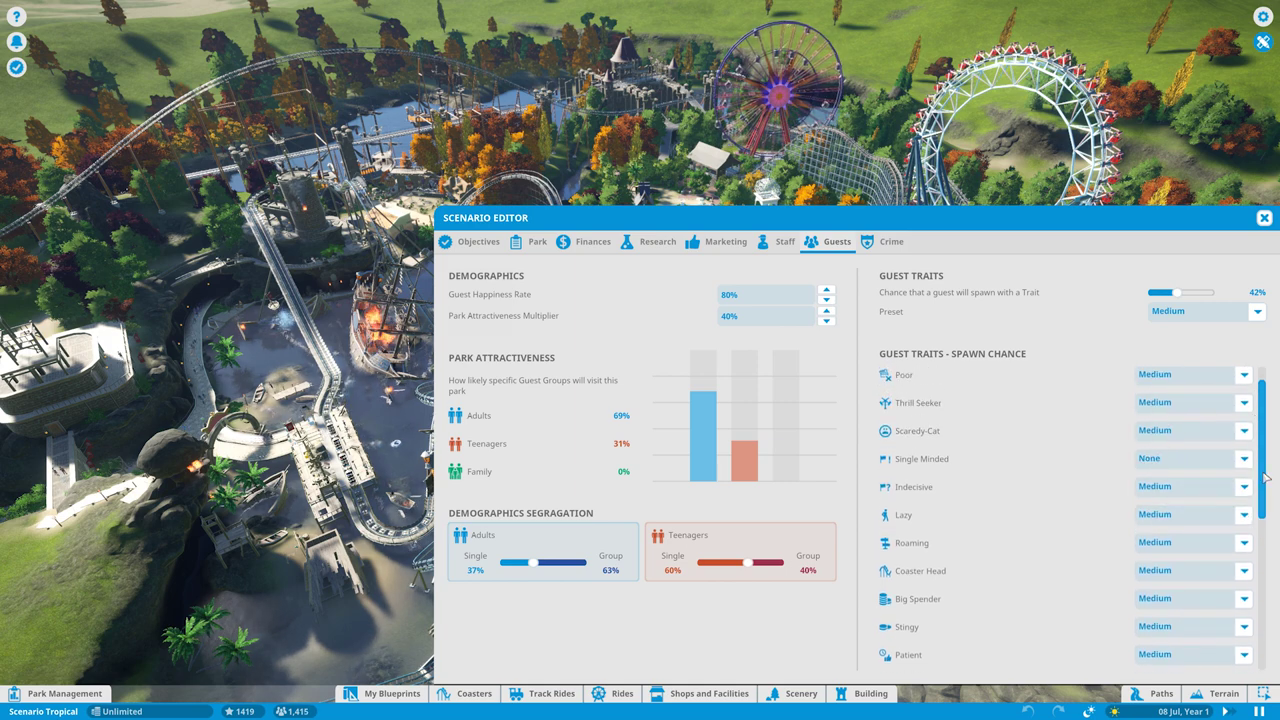
{"action": "scroll", "coordinate": [1265, 468], "scroll_direction": "up", "scroll_amount": 1}
{"action": "left_click", "coordinate": [1244, 449]}
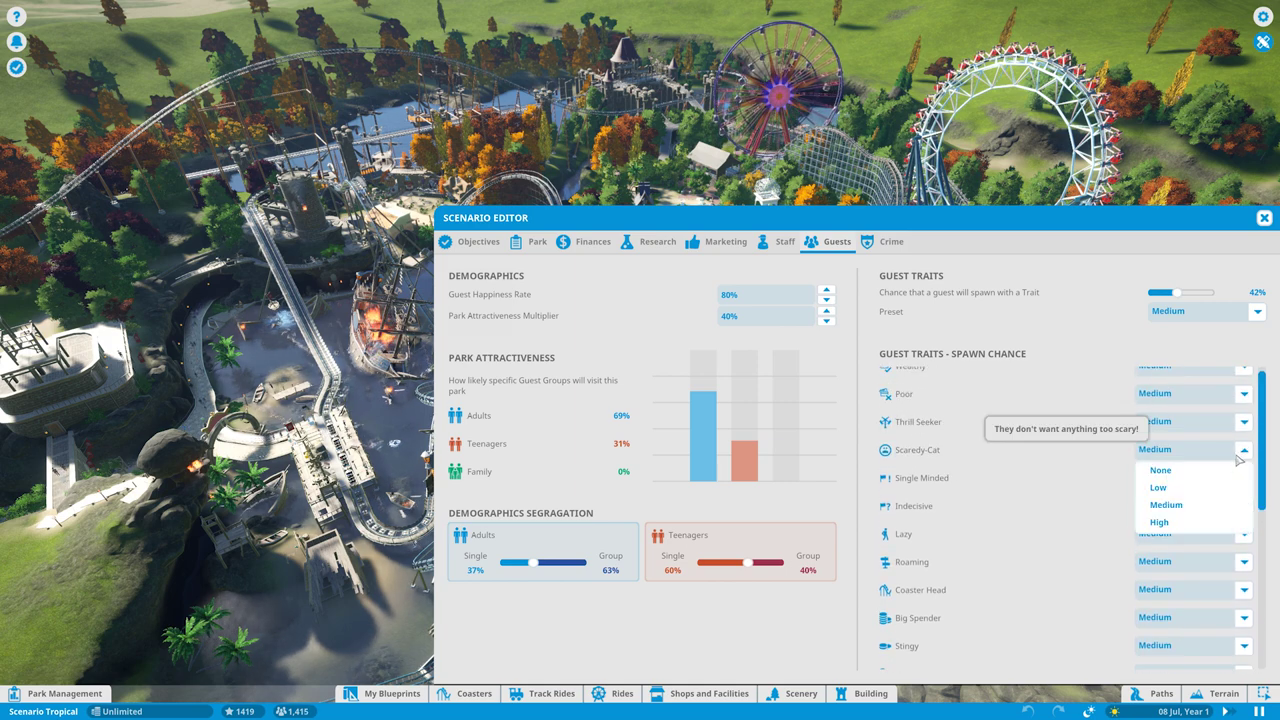
{"action": "left_click", "coordinate": [1160, 523]}
{"action": "scroll", "coordinate": [1261, 572], "scroll_direction": "down", "scroll_amount": 5}
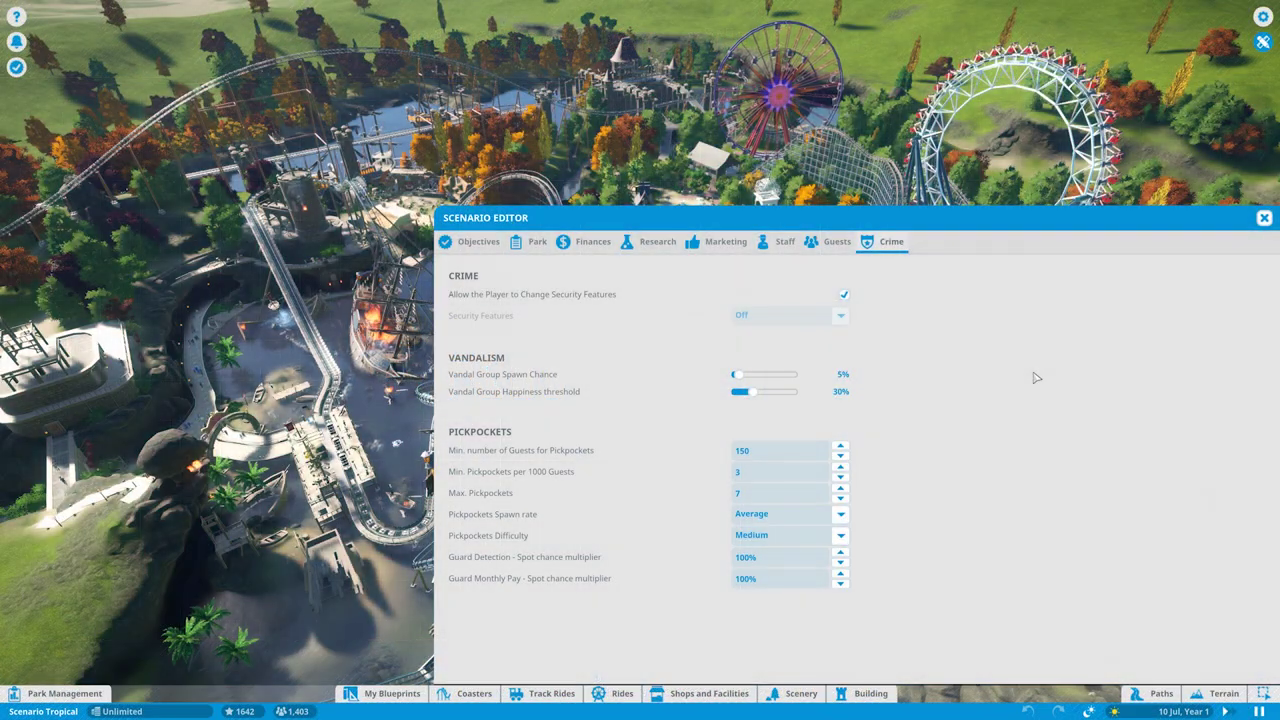
- In the crime settings, switch the player's control of security features off and on again, and set the vandal group happiness threshold to 60%
{"action": "left_click", "coordinate": [844, 295]}
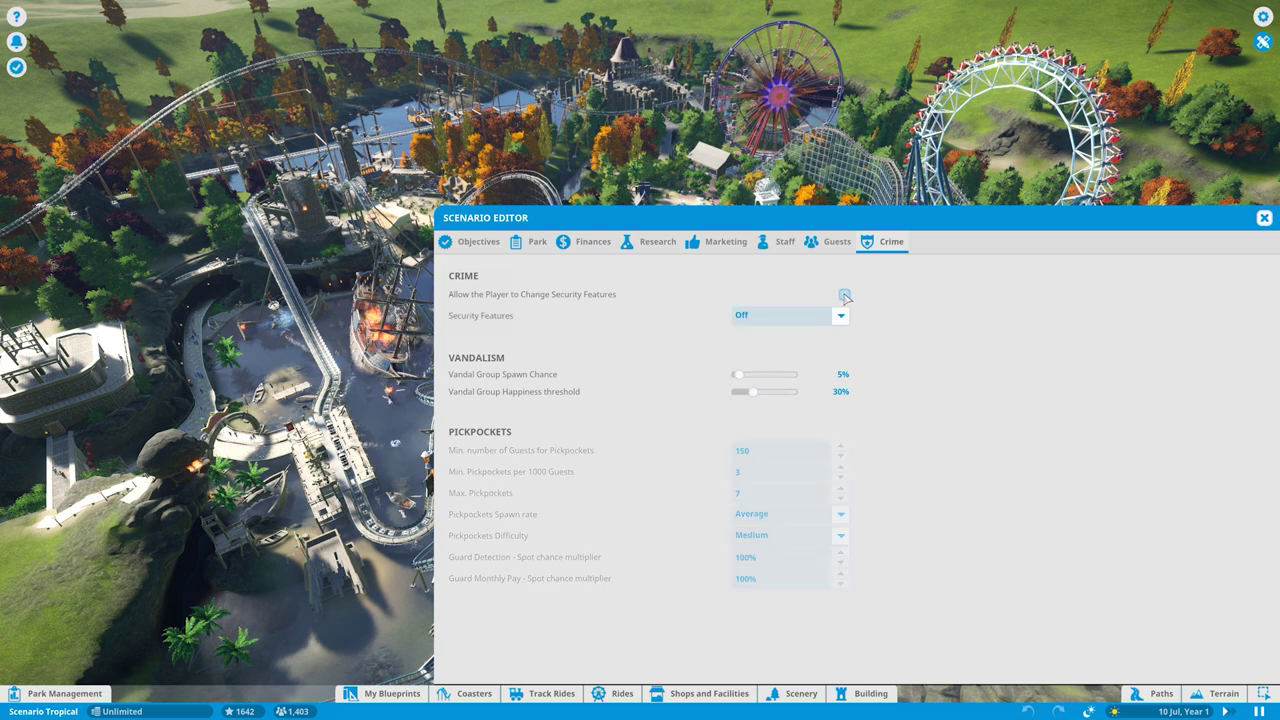
{"action": "left_click", "coordinate": [844, 295]}
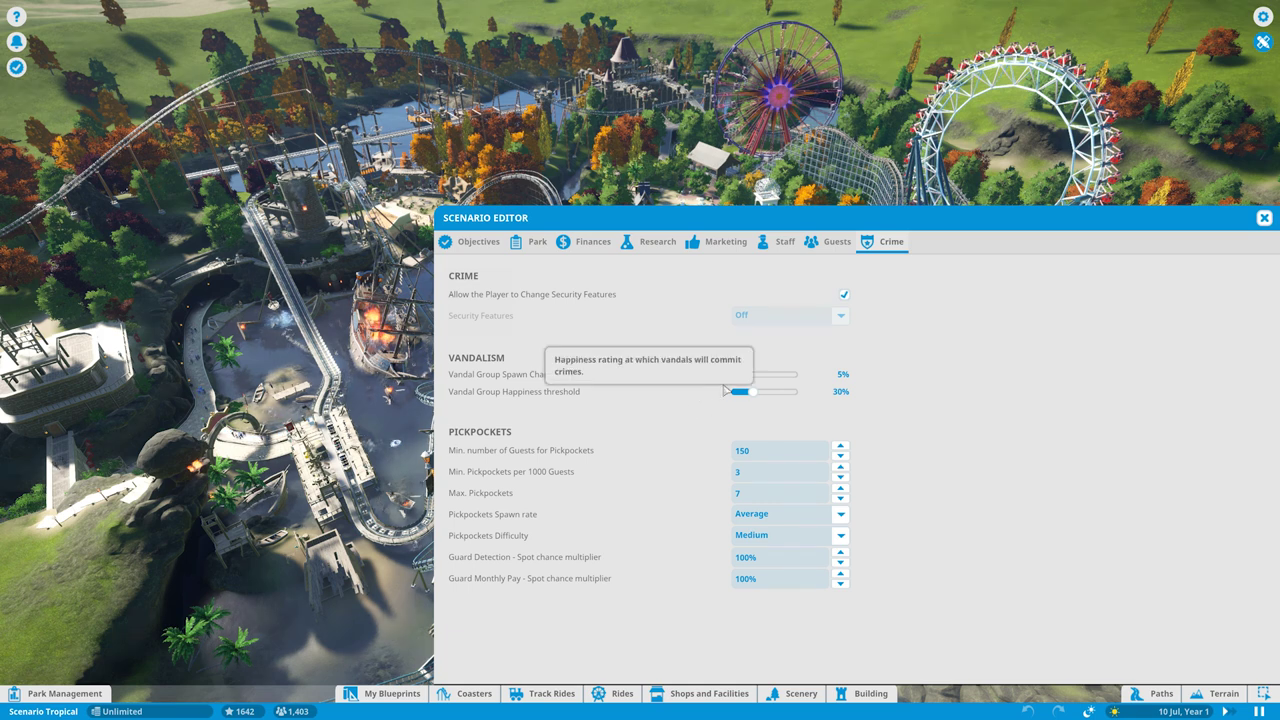
{"action": "left_click_drag", "start_coordinate": [760, 378], "coordinate": [784, 394]}
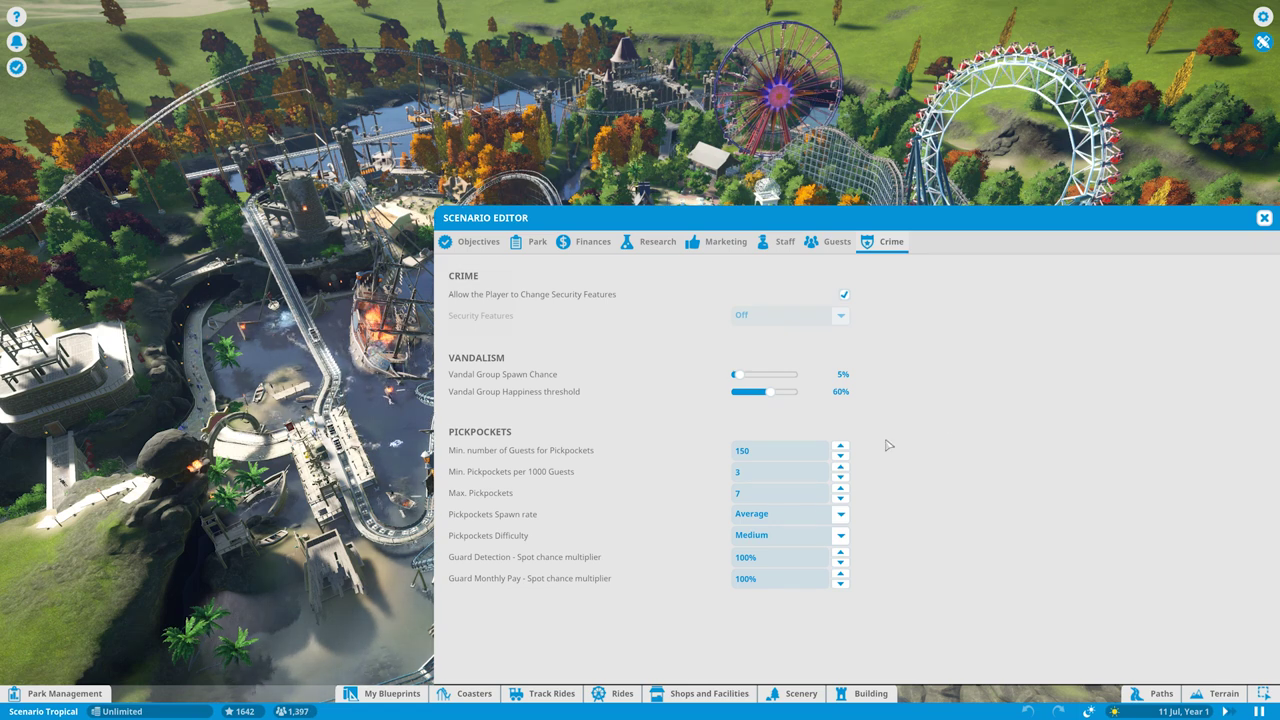
- Set the minimum number of guests for pickpockets to 100
{"action": "left_click", "coordinate": [841, 447]}
{"action": "left_click", "coordinate": [841, 447]}
{"action": "left_click", "coordinate": [841, 447]}
{"action": "left_click", "coordinate": [841, 447]}
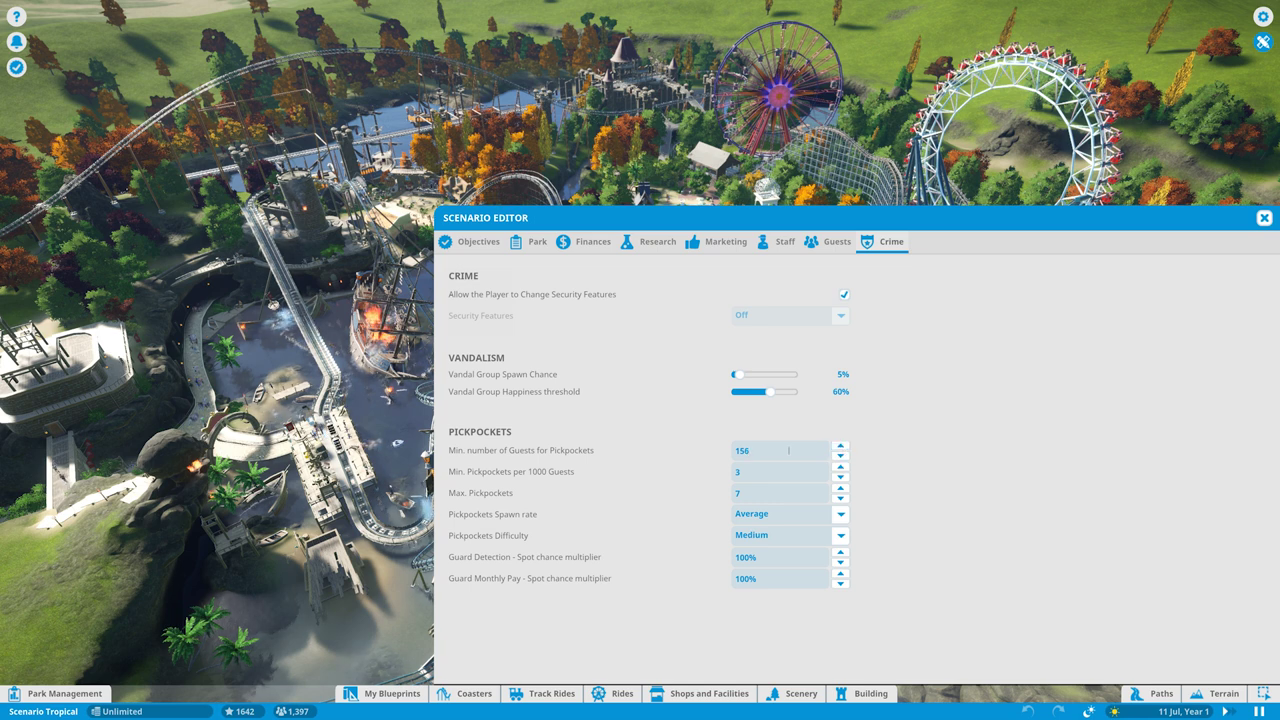
{"action": "left_click", "coordinate": [770, 459]}
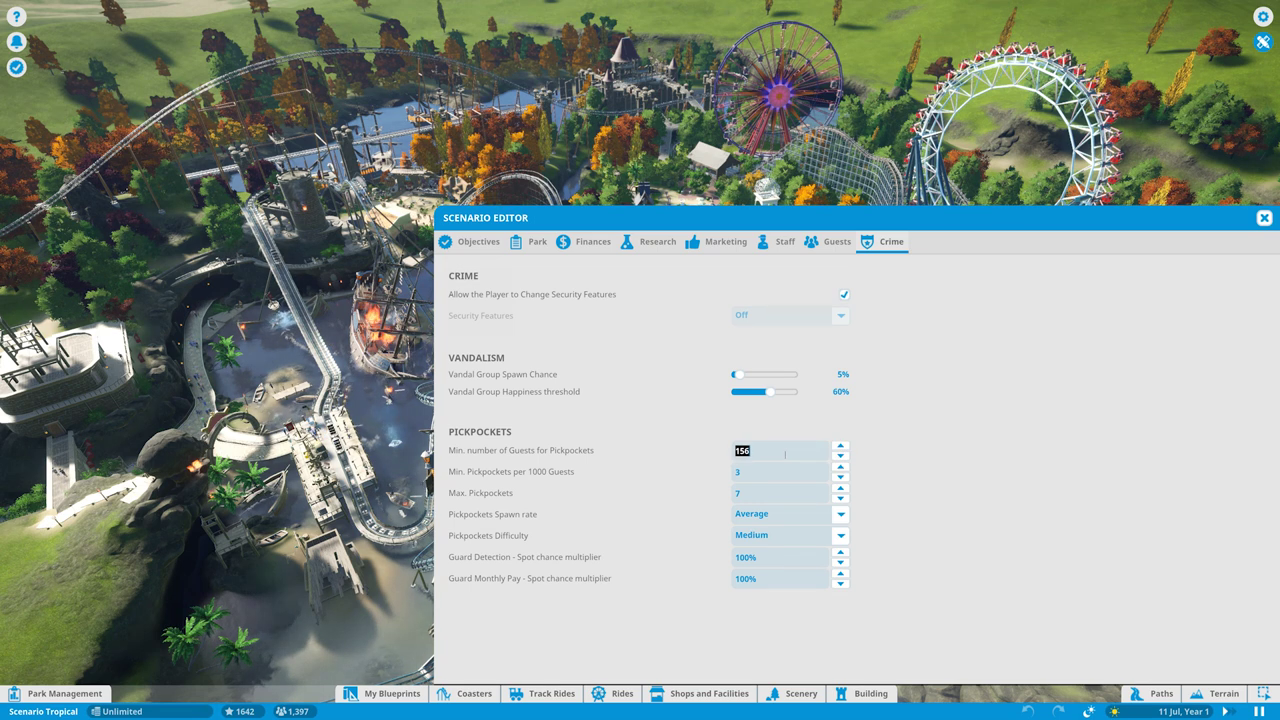
{"action": "type", "text": "100"}
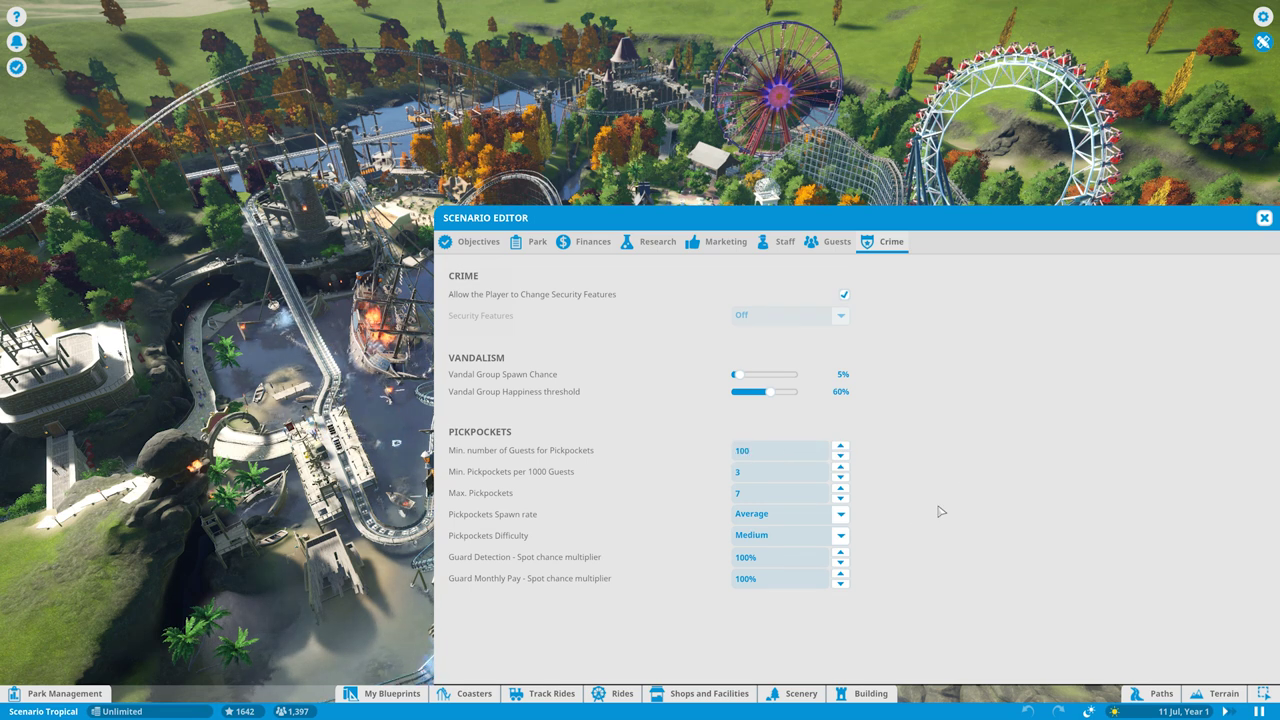
- Set the minimum pickpockets per 1000 guests to 8 and the pickpockets' difficulty to Very Hard
{"action": "left_click", "coordinate": [841, 466]}
{"action": "left_click", "coordinate": [841, 466]}
{"action": "left_click", "coordinate": [841, 466]}
{"action": "left_click", "coordinate": [841, 466]}
{"action": "left_click", "coordinate": [841, 466]}
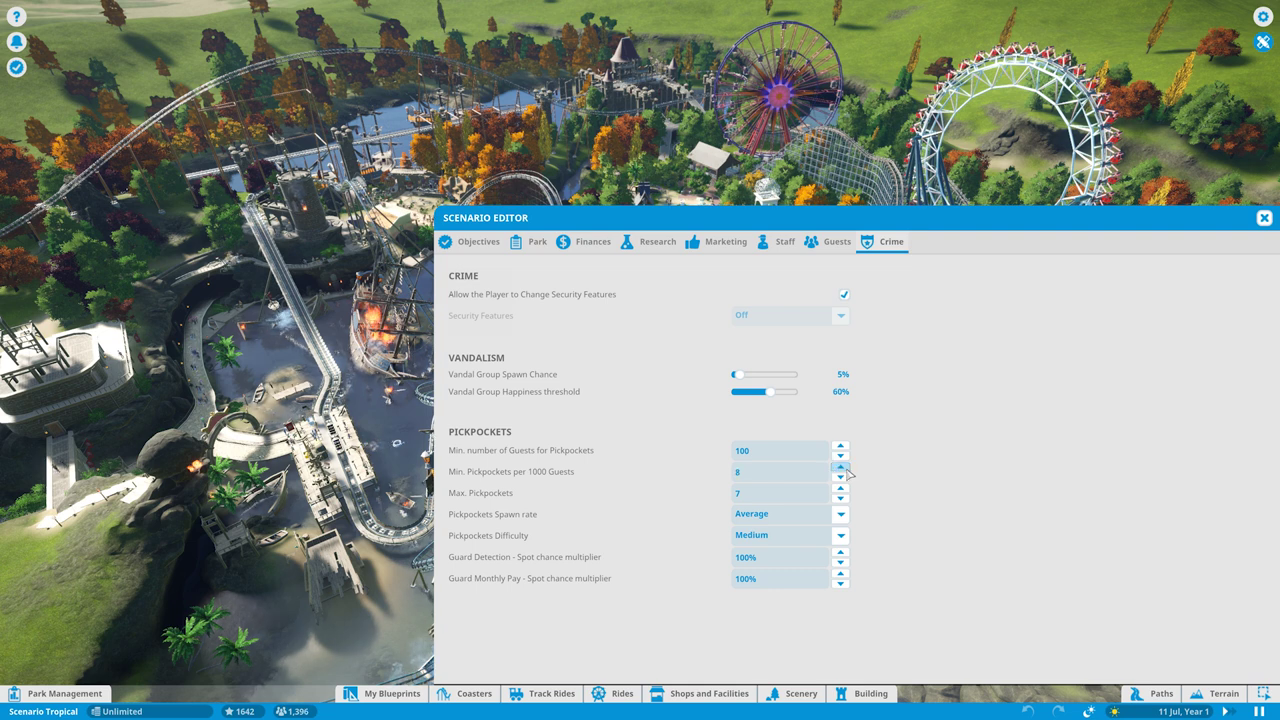
{"action": "left_click", "coordinate": [841, 536]}
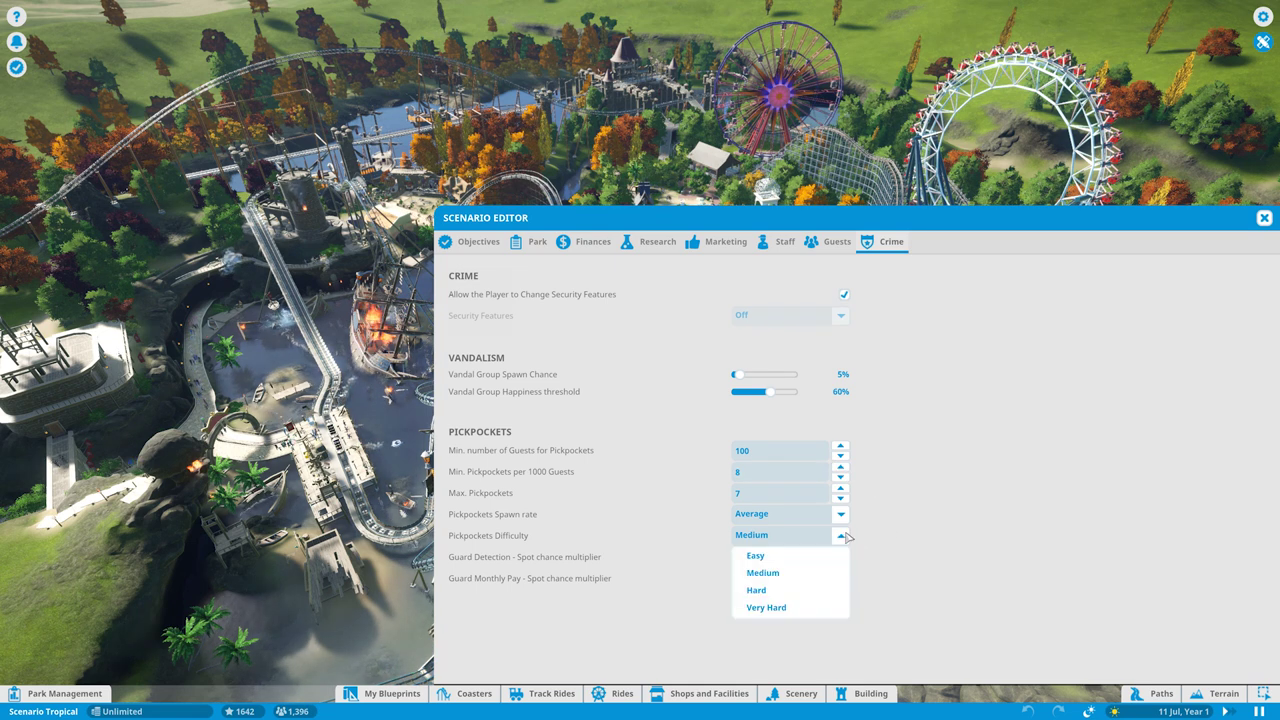
{"action": "left_click", "coordinate": [762, 609]}
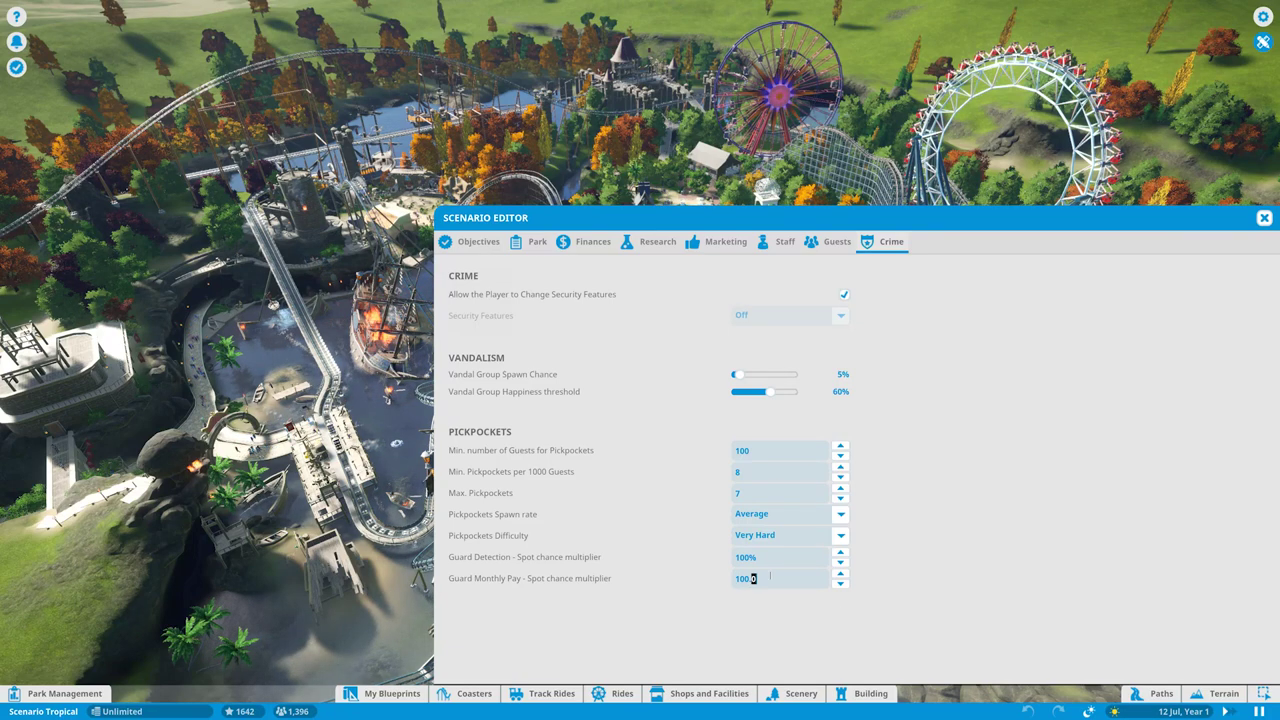
- Set the guard monthly pay spot chance multiplier to 200%, and change the guard detection spot chance multiplier
{"action": "left_click_drag", "start_coordinate": [770, 577], "coordinate": [727, 580]}
{"action": "type", "text": "200"}
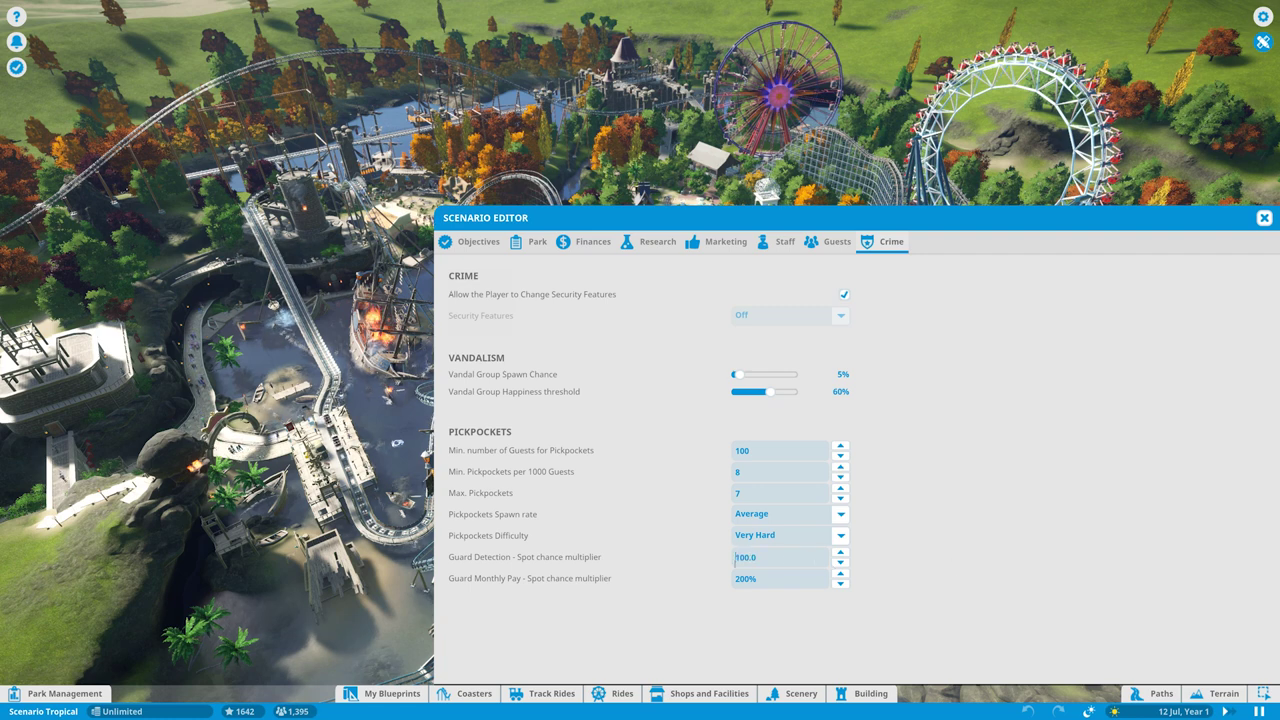
{"action": "type", "text": "5"}
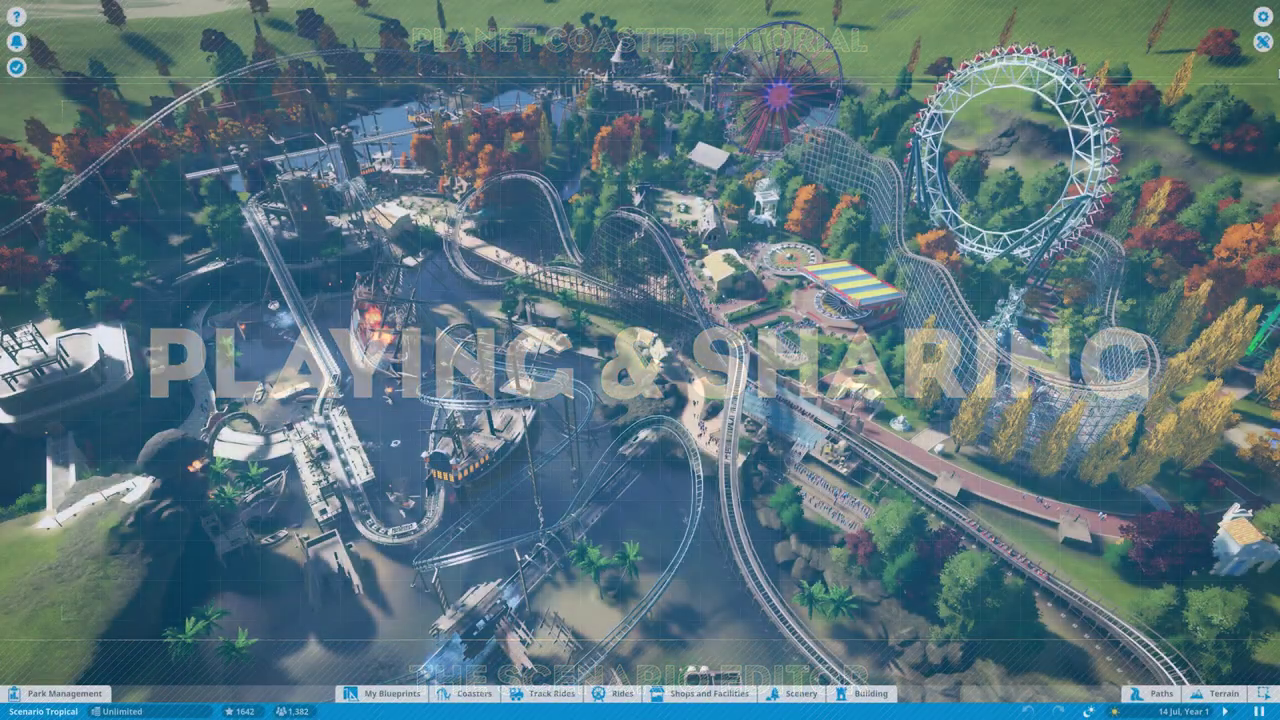
- Save the park as a scenario, overwriting the existing Scenario Tropical save
{"action": "key", "text": "Escape"}
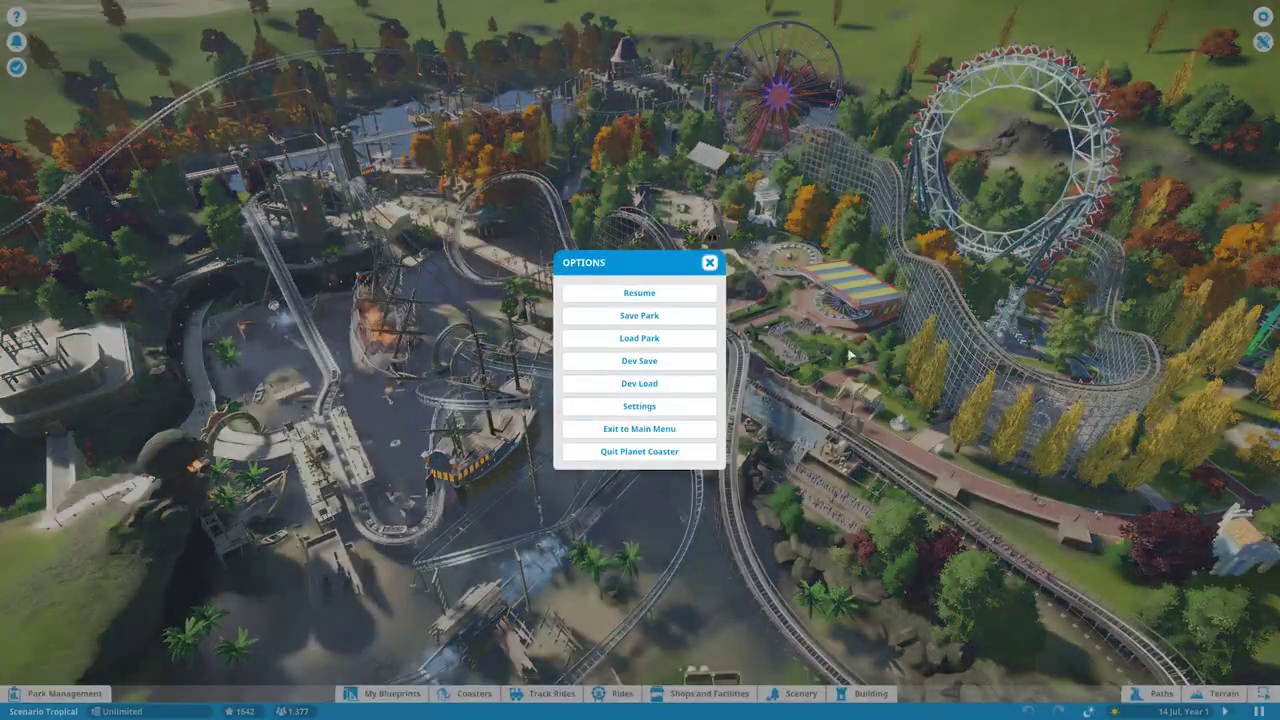
{"action": "left_click", "coordinate": [634, 316]}
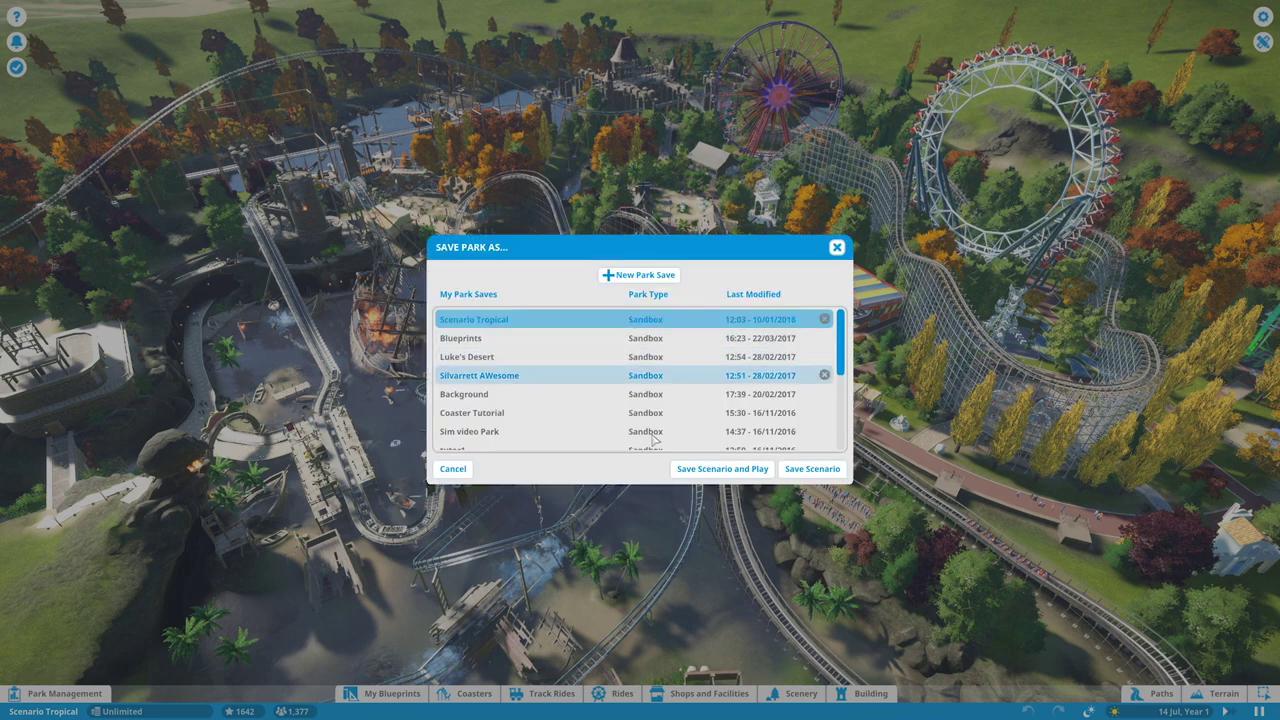
{"action": "left_click", "coordinate": [813, 476]}
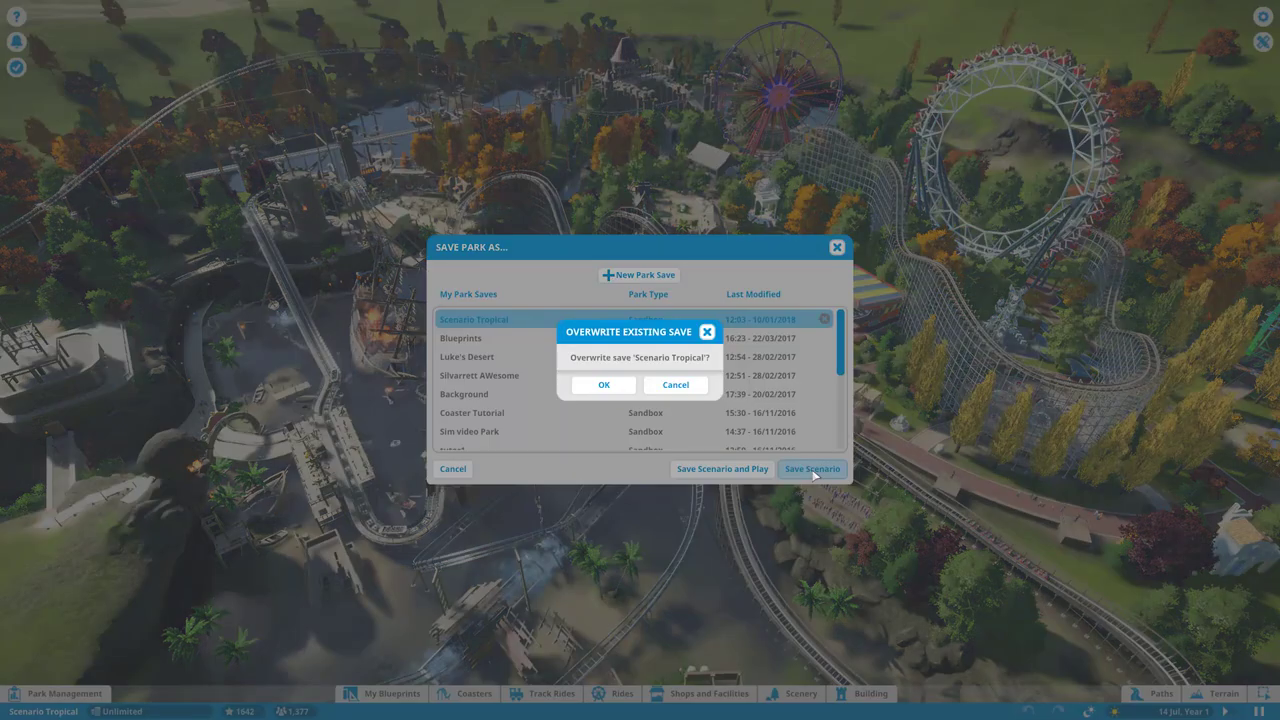
{"action": "left_click", "coordinate": [600, 386]}
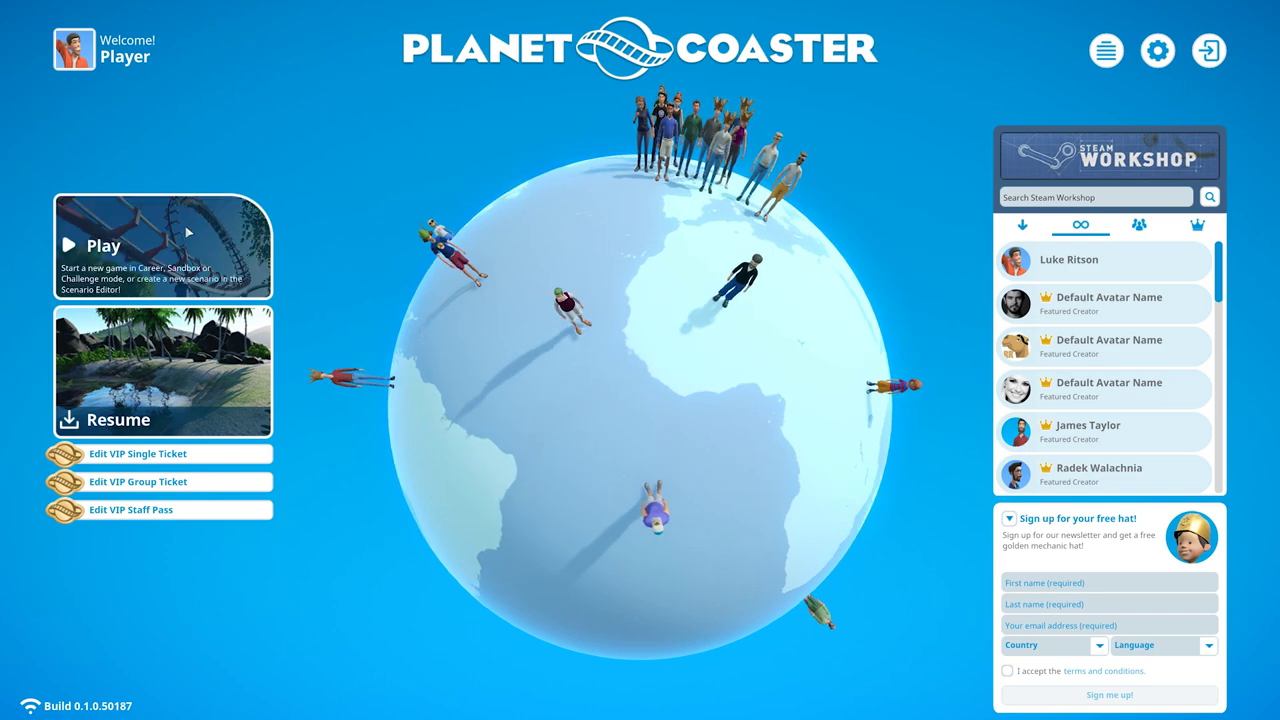
- From the main menu, open the list of own saved scenarios and bring up the options for Scenario Tropical
{"action": "left_click", "coordinate": [187, 232]}
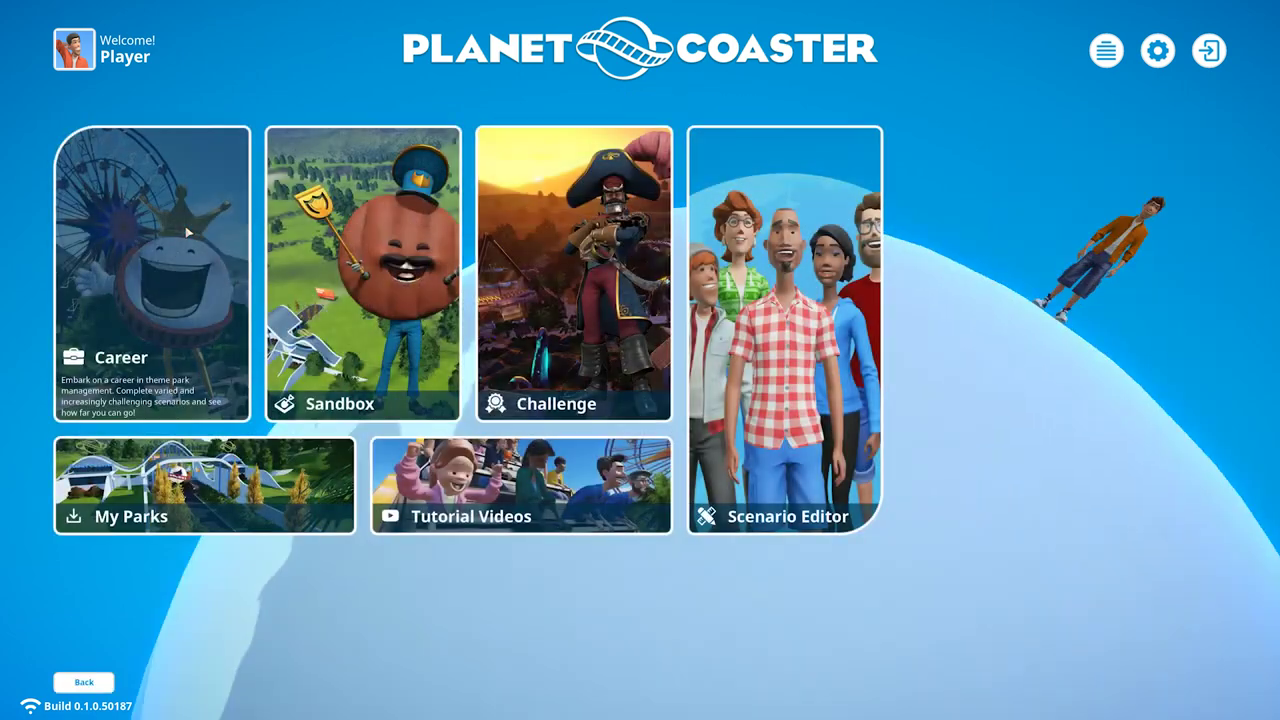
{"action": "left_click", "coordinate": [790, 345]}
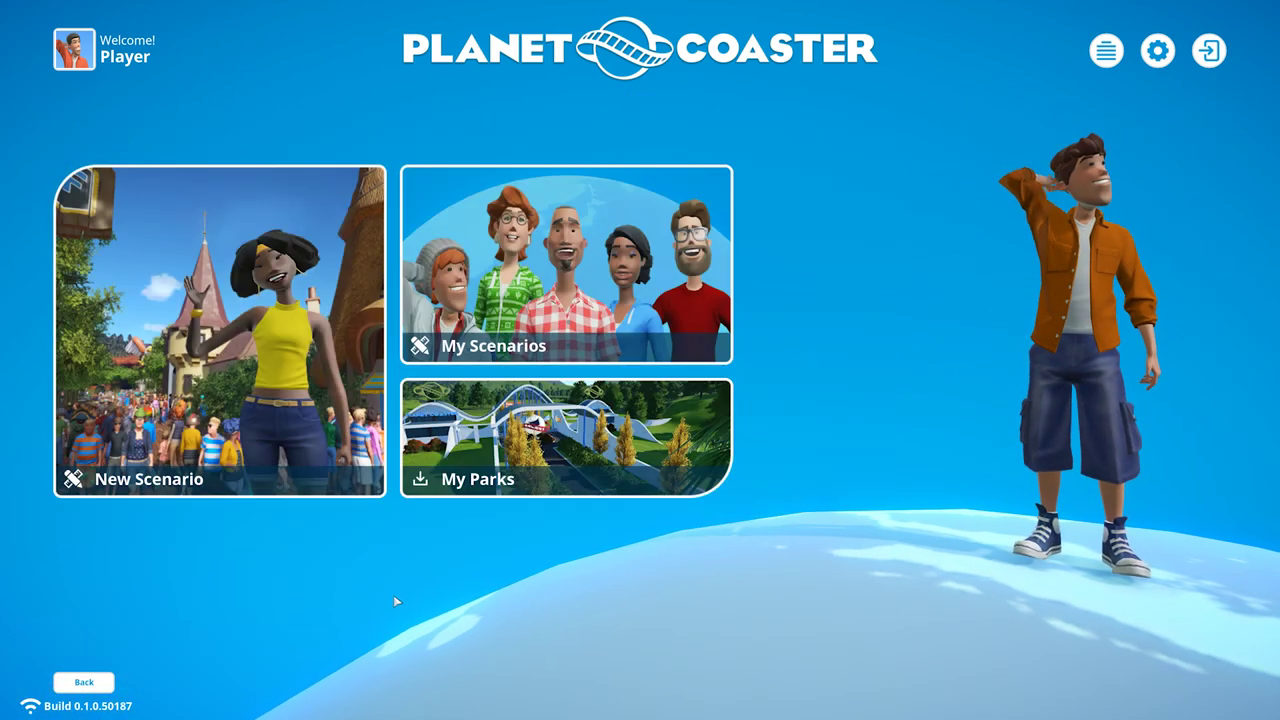
{"action": "left_click", "coordinate": [484, 270]}
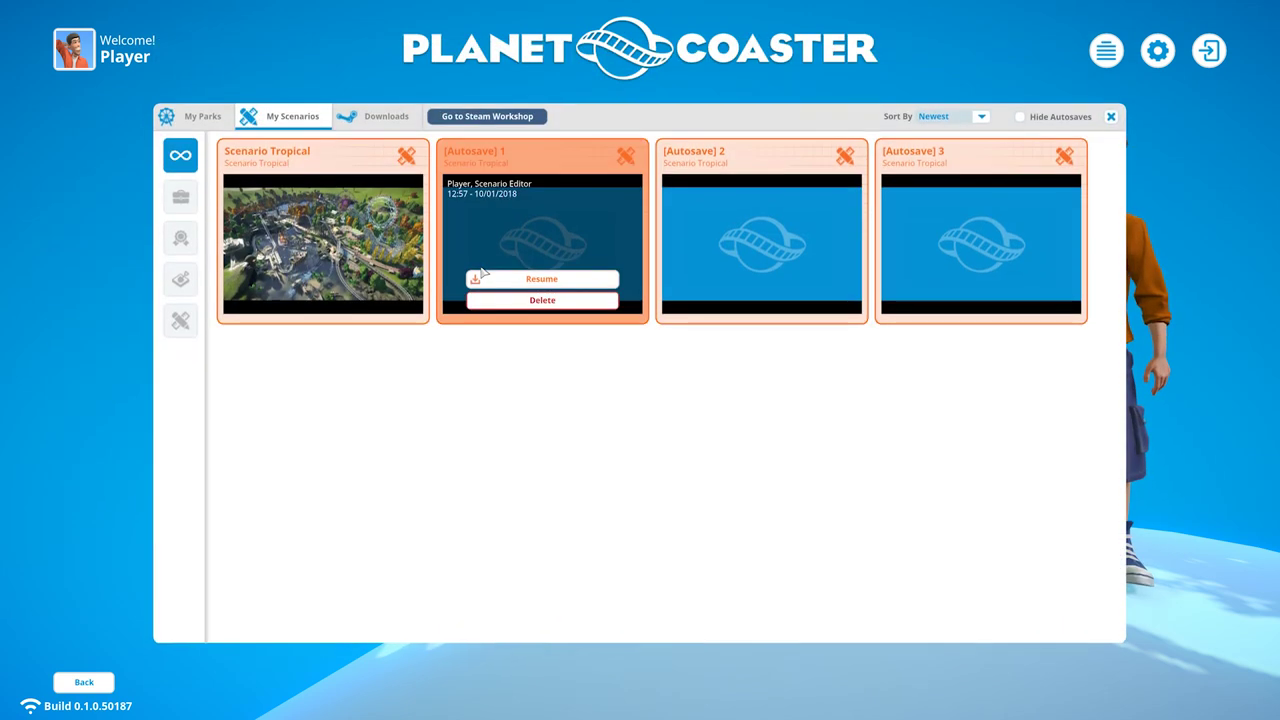
{"action": "mouse_move", "coordinate": [311, 293]}
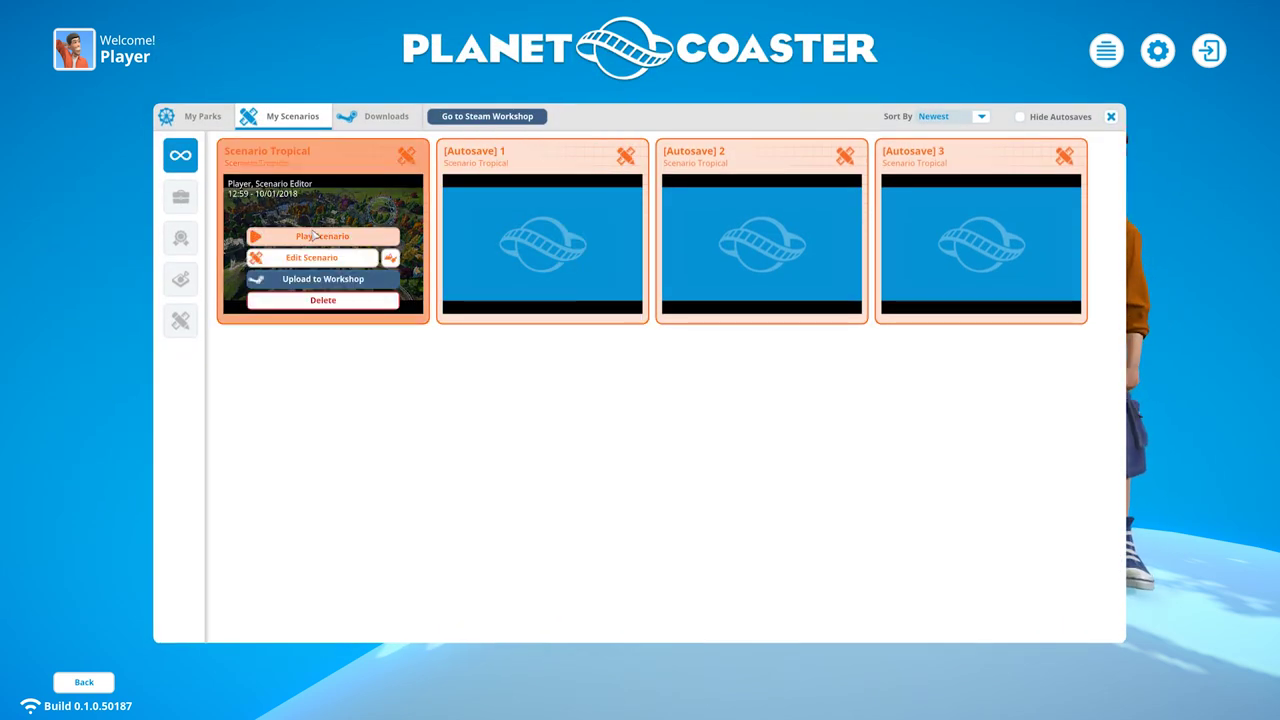